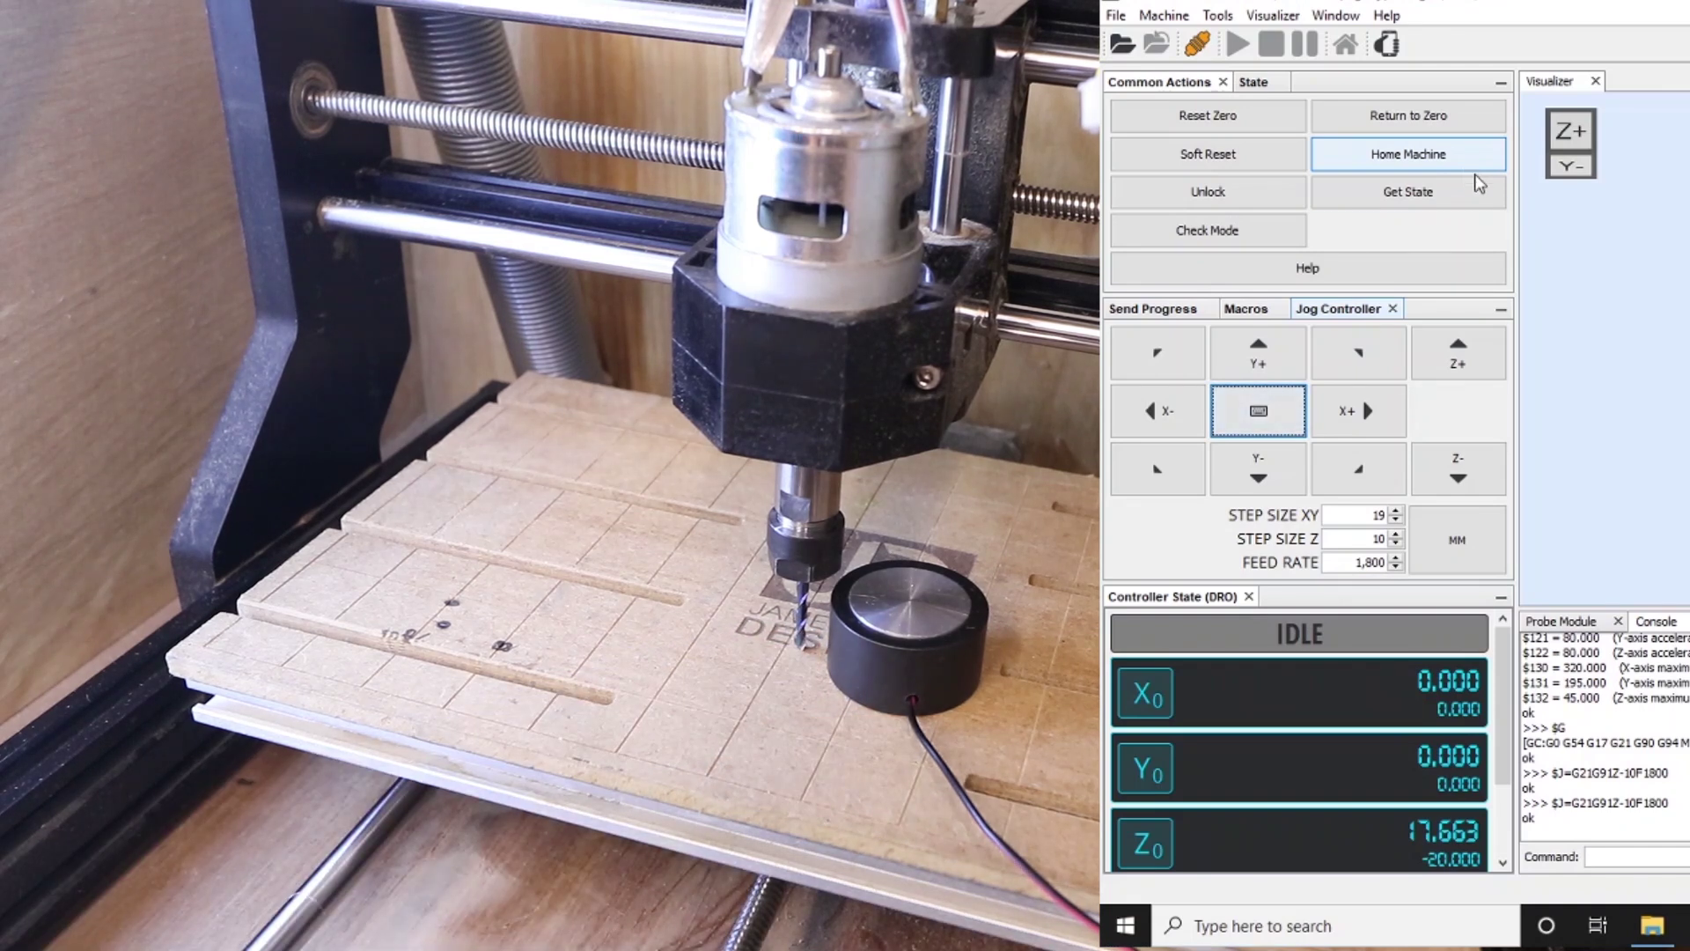
# Zero all work axes at the bit's current position and select the Z step size value for editing
pyautogui.click(1248, 126)
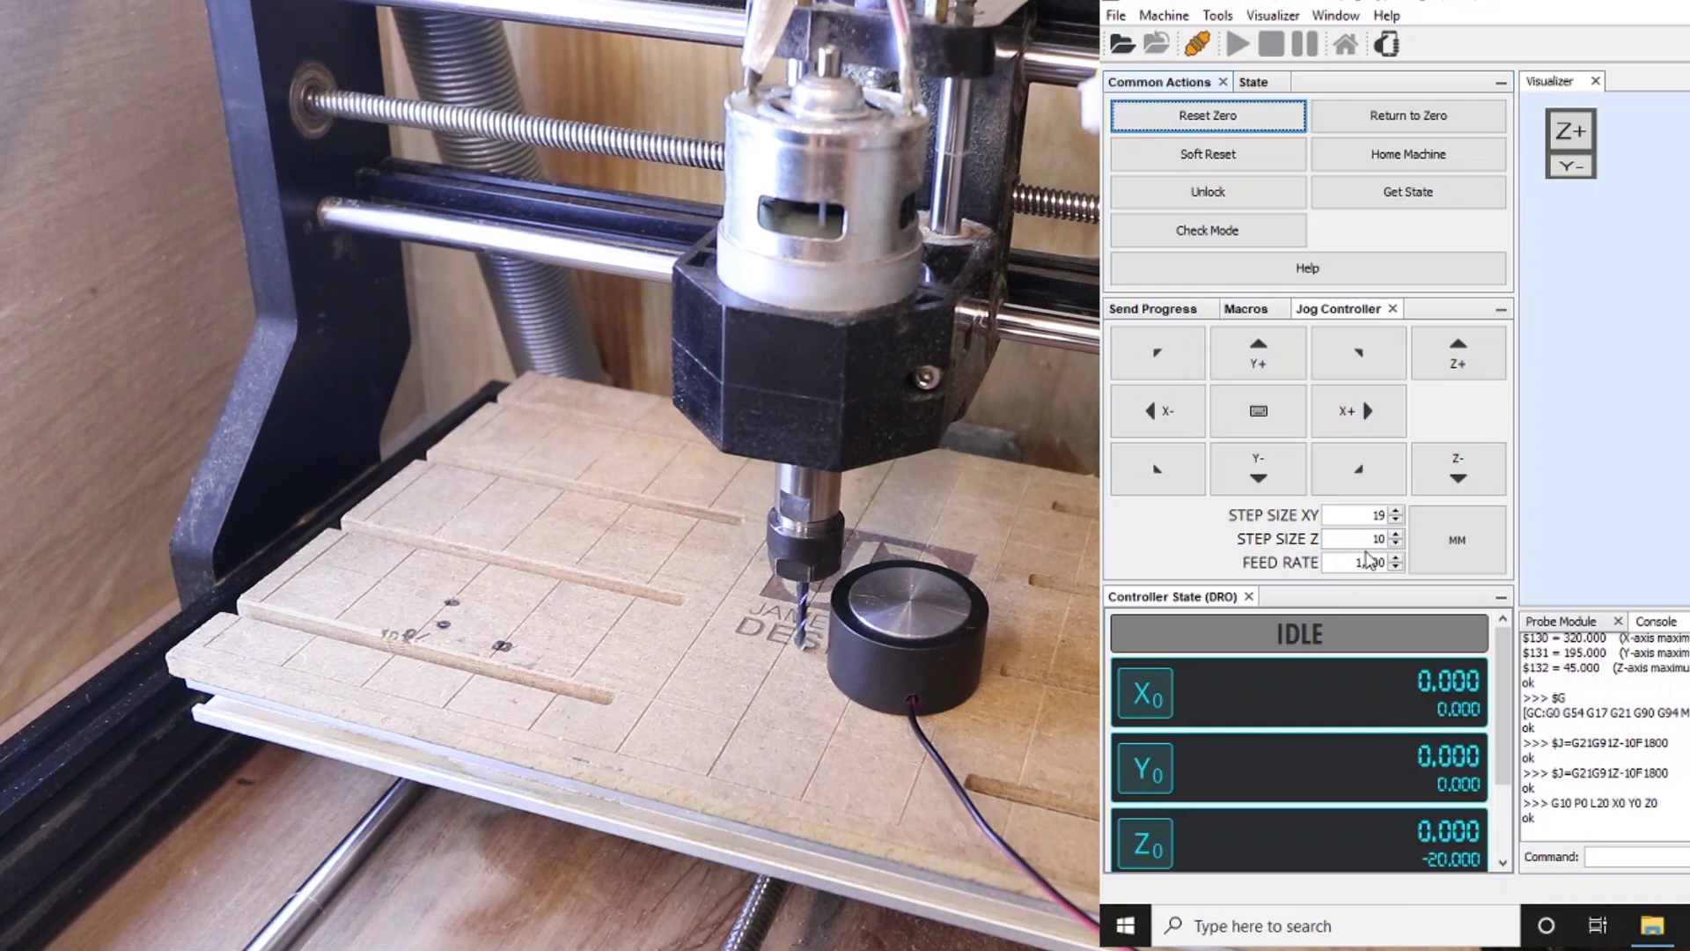
pyautogui.doubleClick(1378, 537)
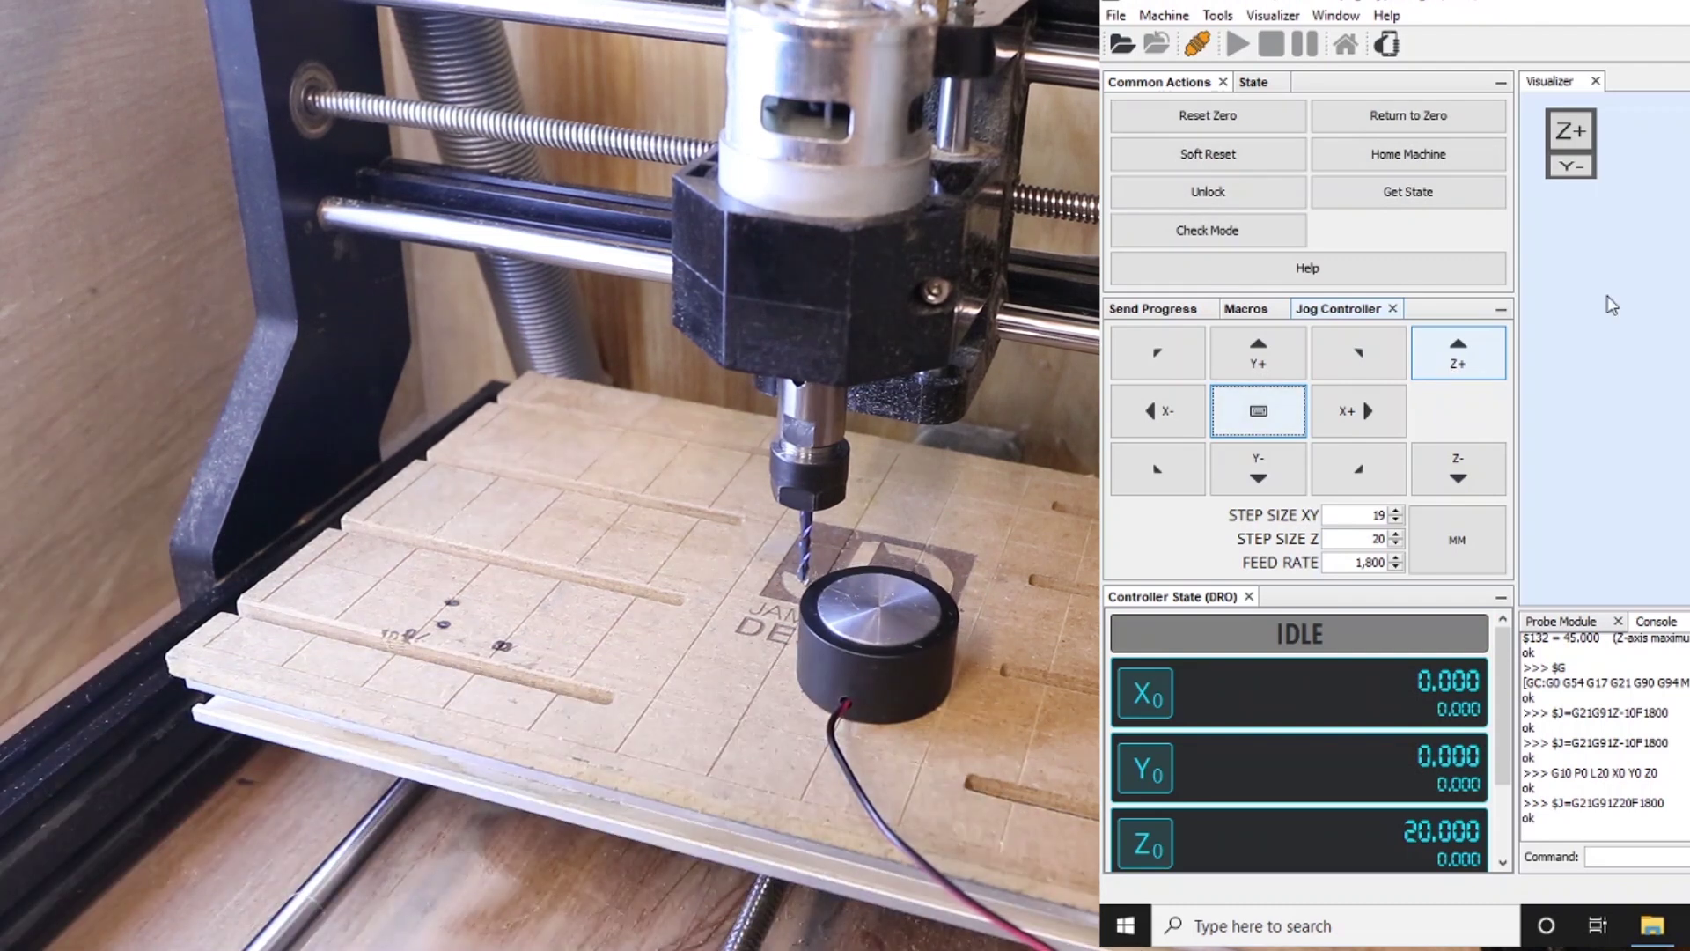
# Set the Z step size to 0.1 mm and jog the bit up six times toward Z 20.6
pyautogui.moveTo(1366, 541); pyautogui.dragTo(1386, 543)
pyautogui.write('0')
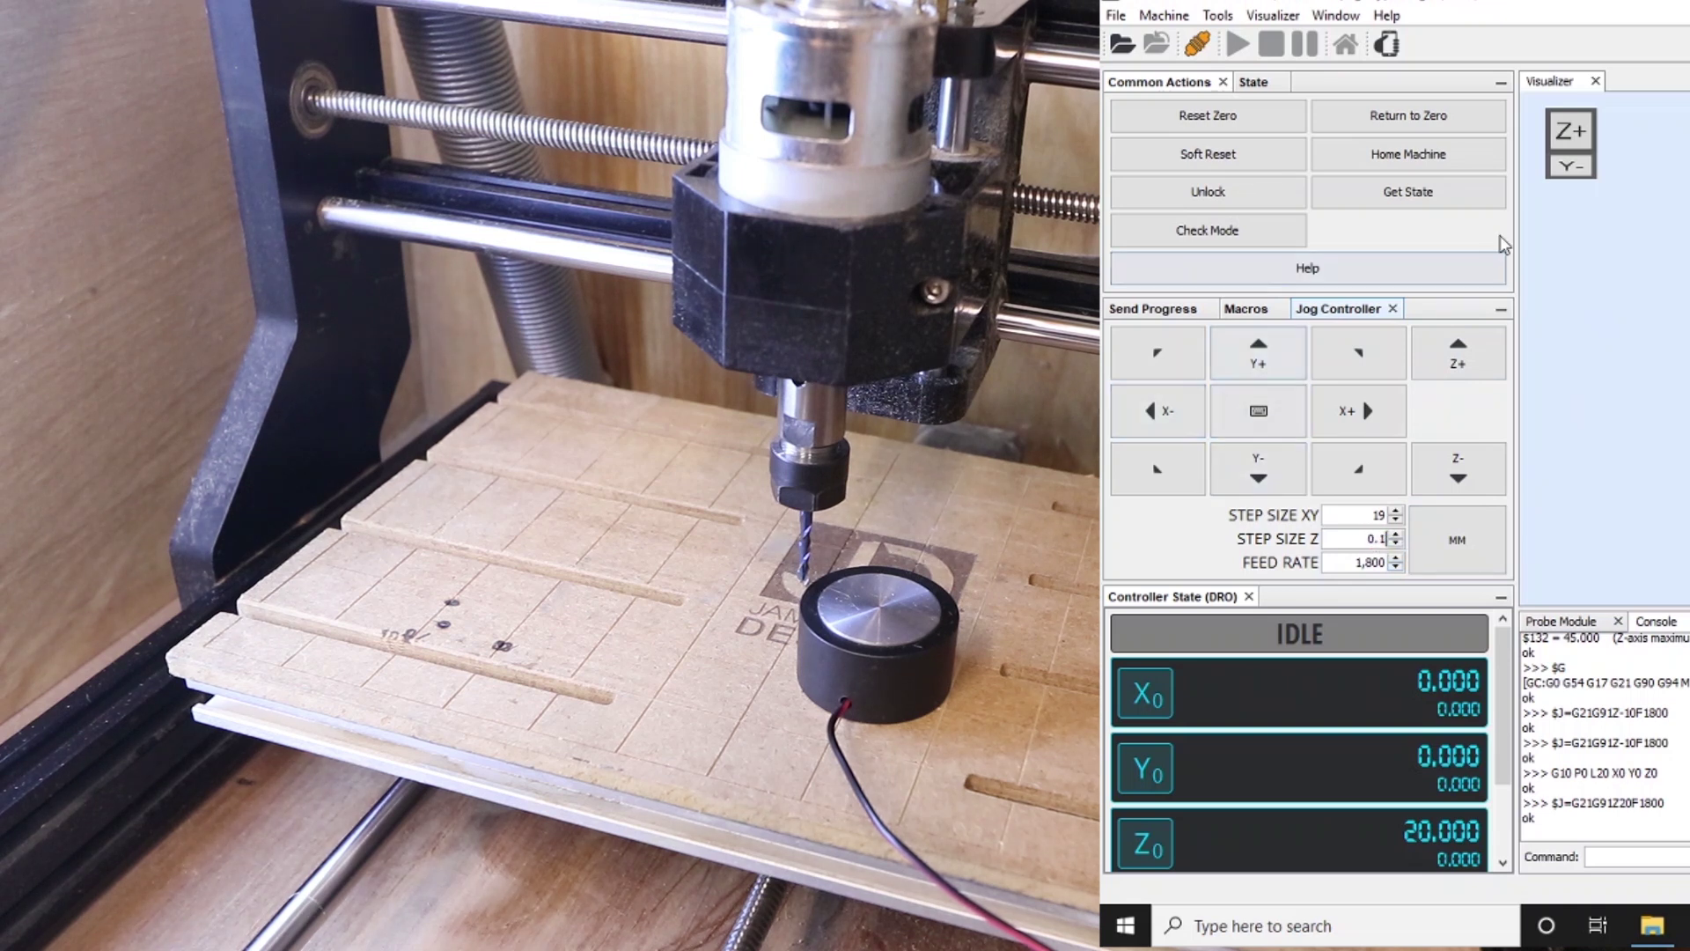
pyautogui.click(1459, 365)
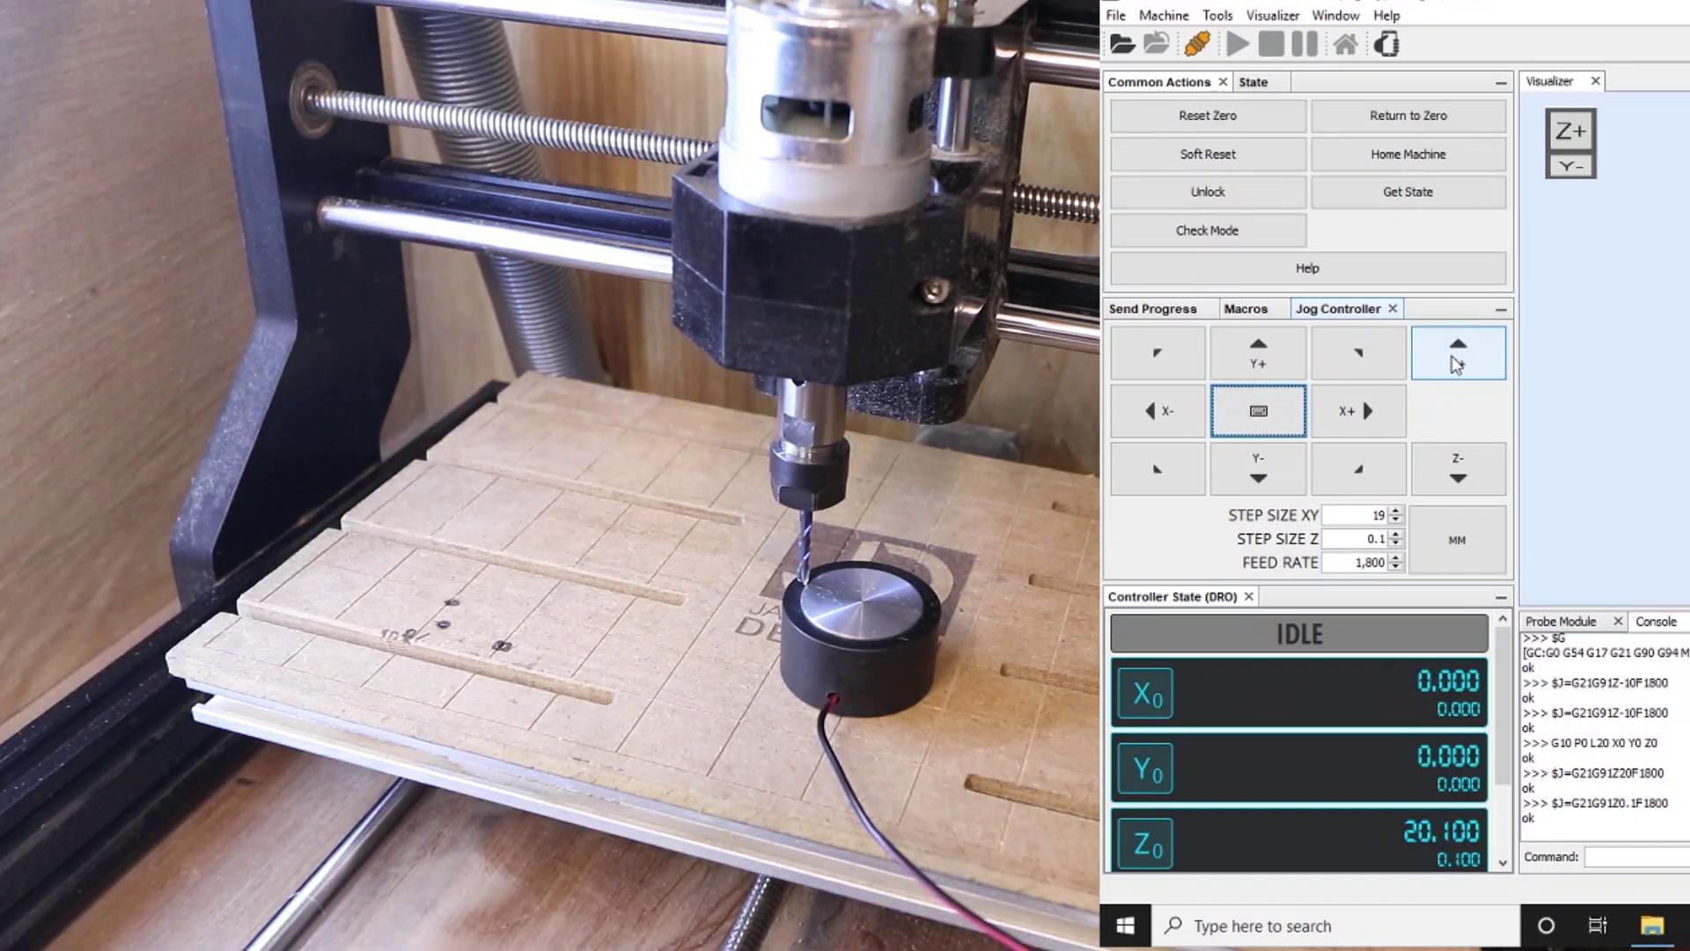
pyautogui.click(1455, 365)
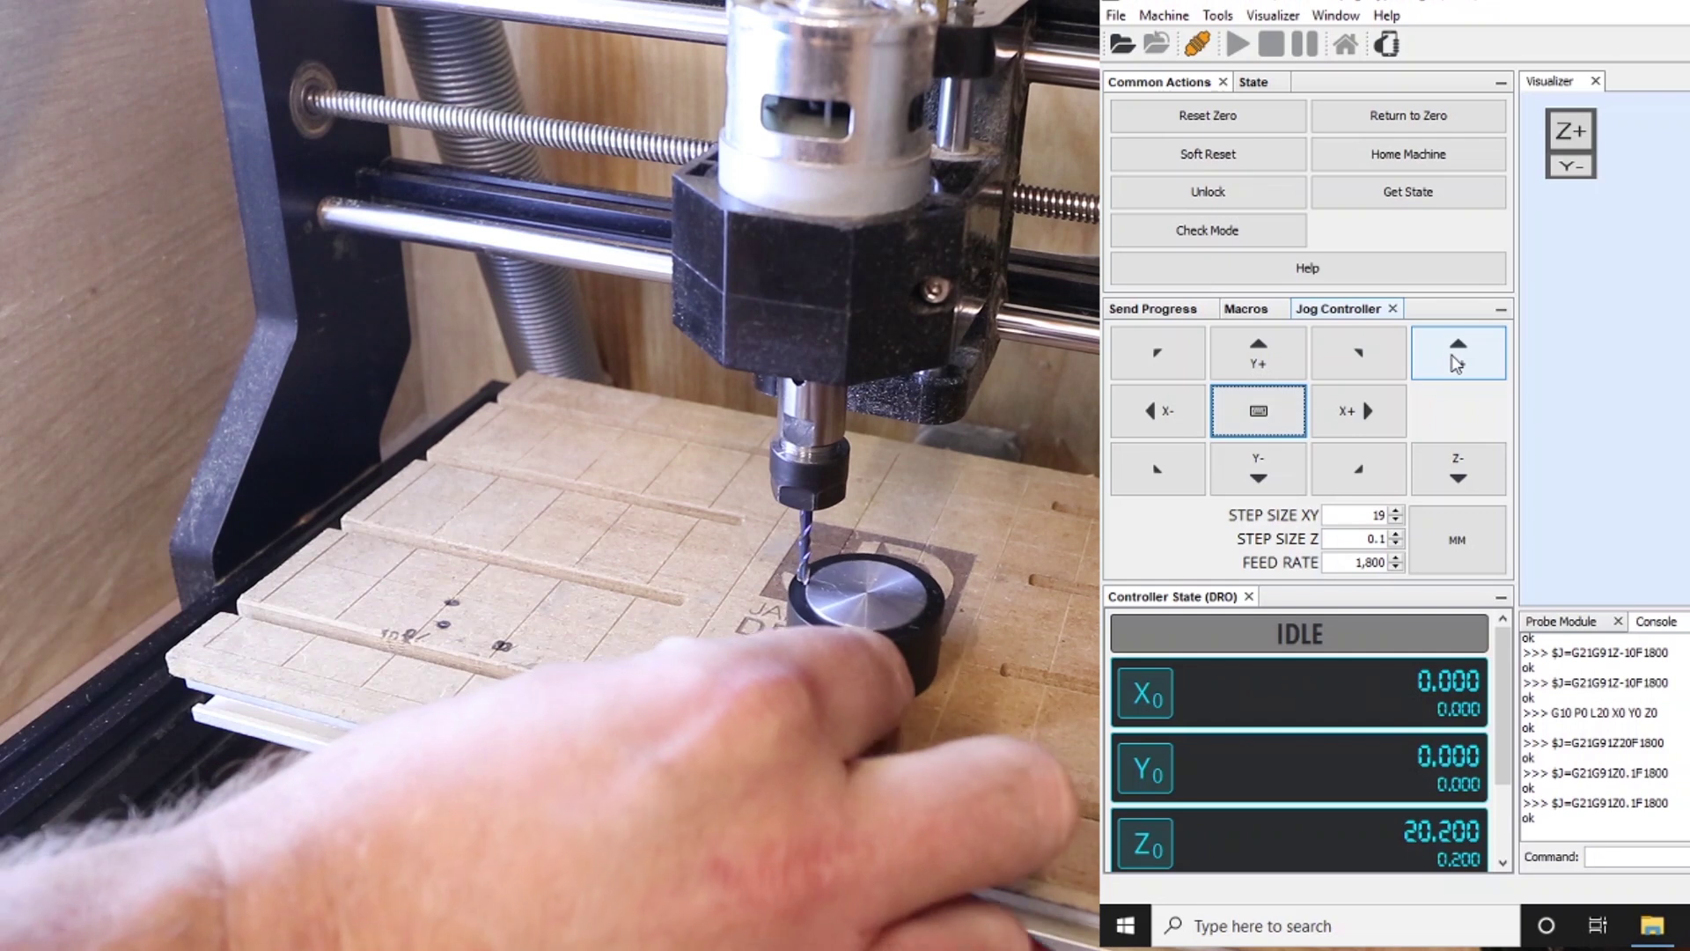
pyautogui.click(1456, 363)
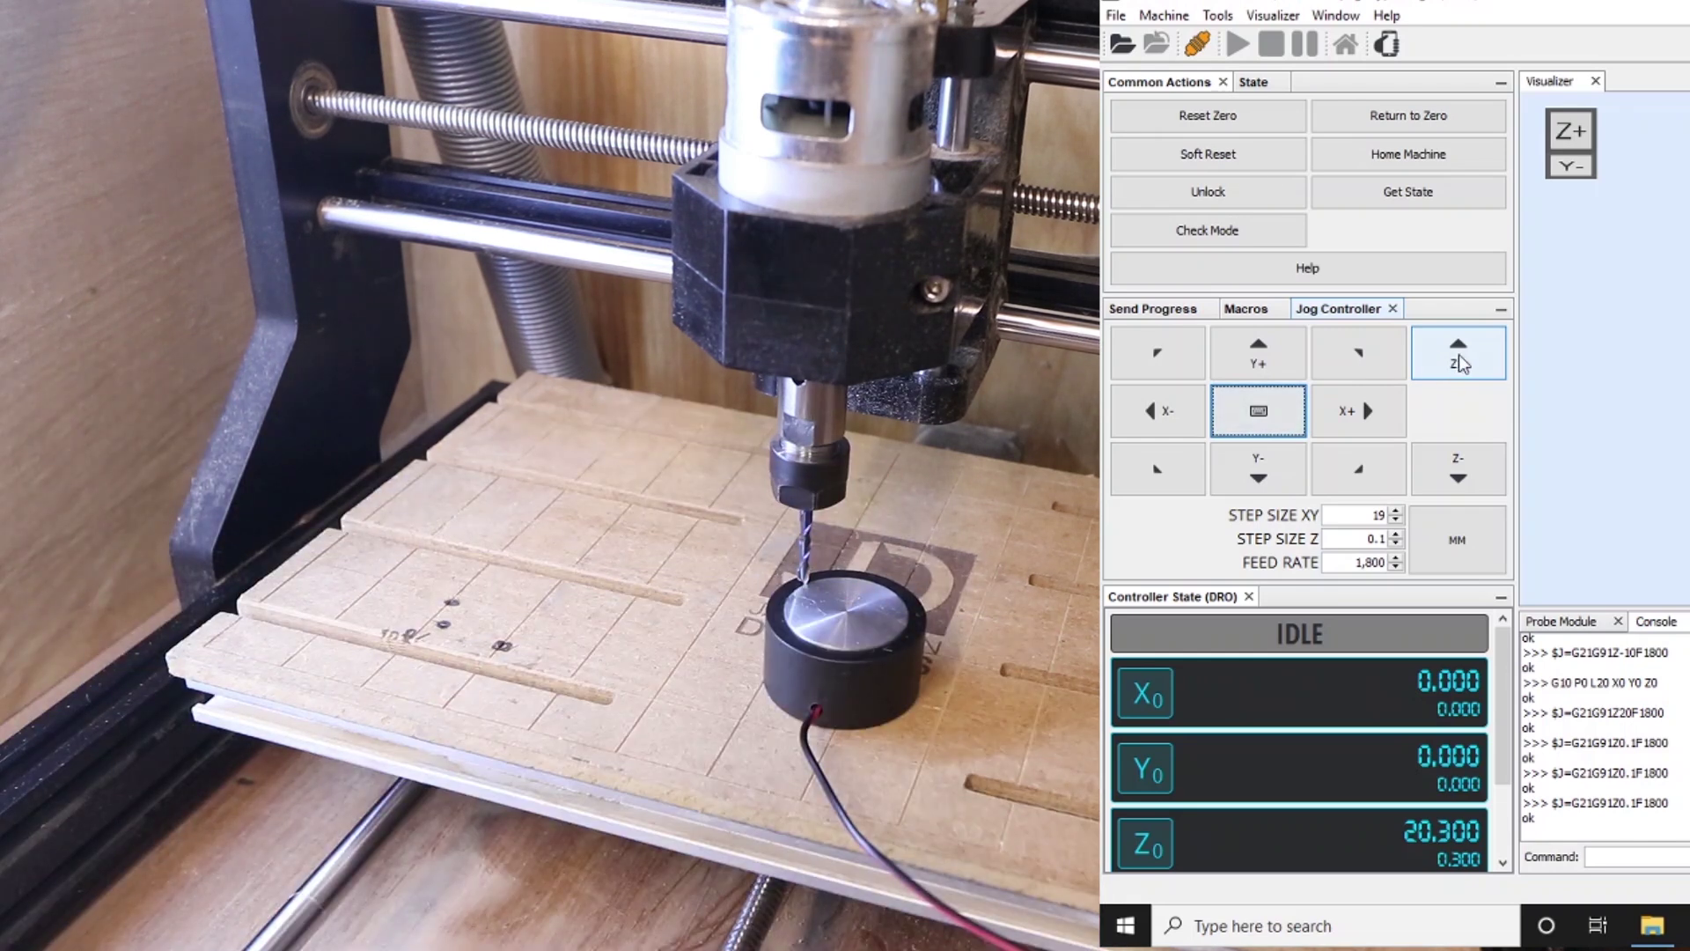
pyautogui.click(1458, 361)
pyautogui.click(1459, 361)
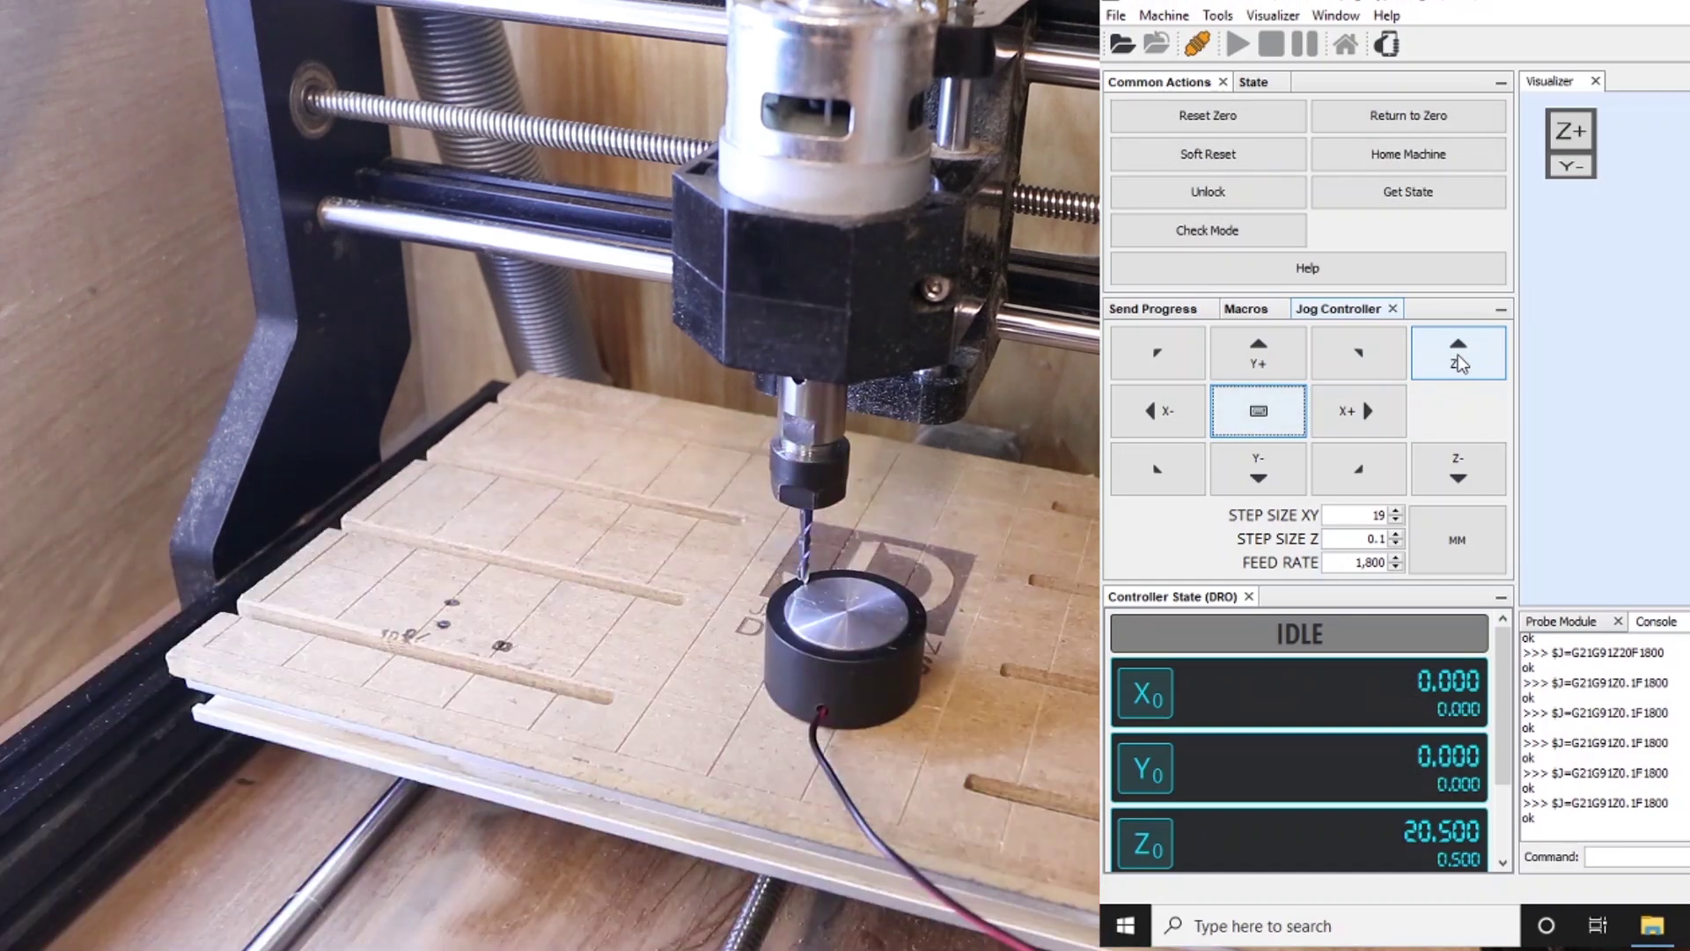
pyautogui.click(1458, 361)
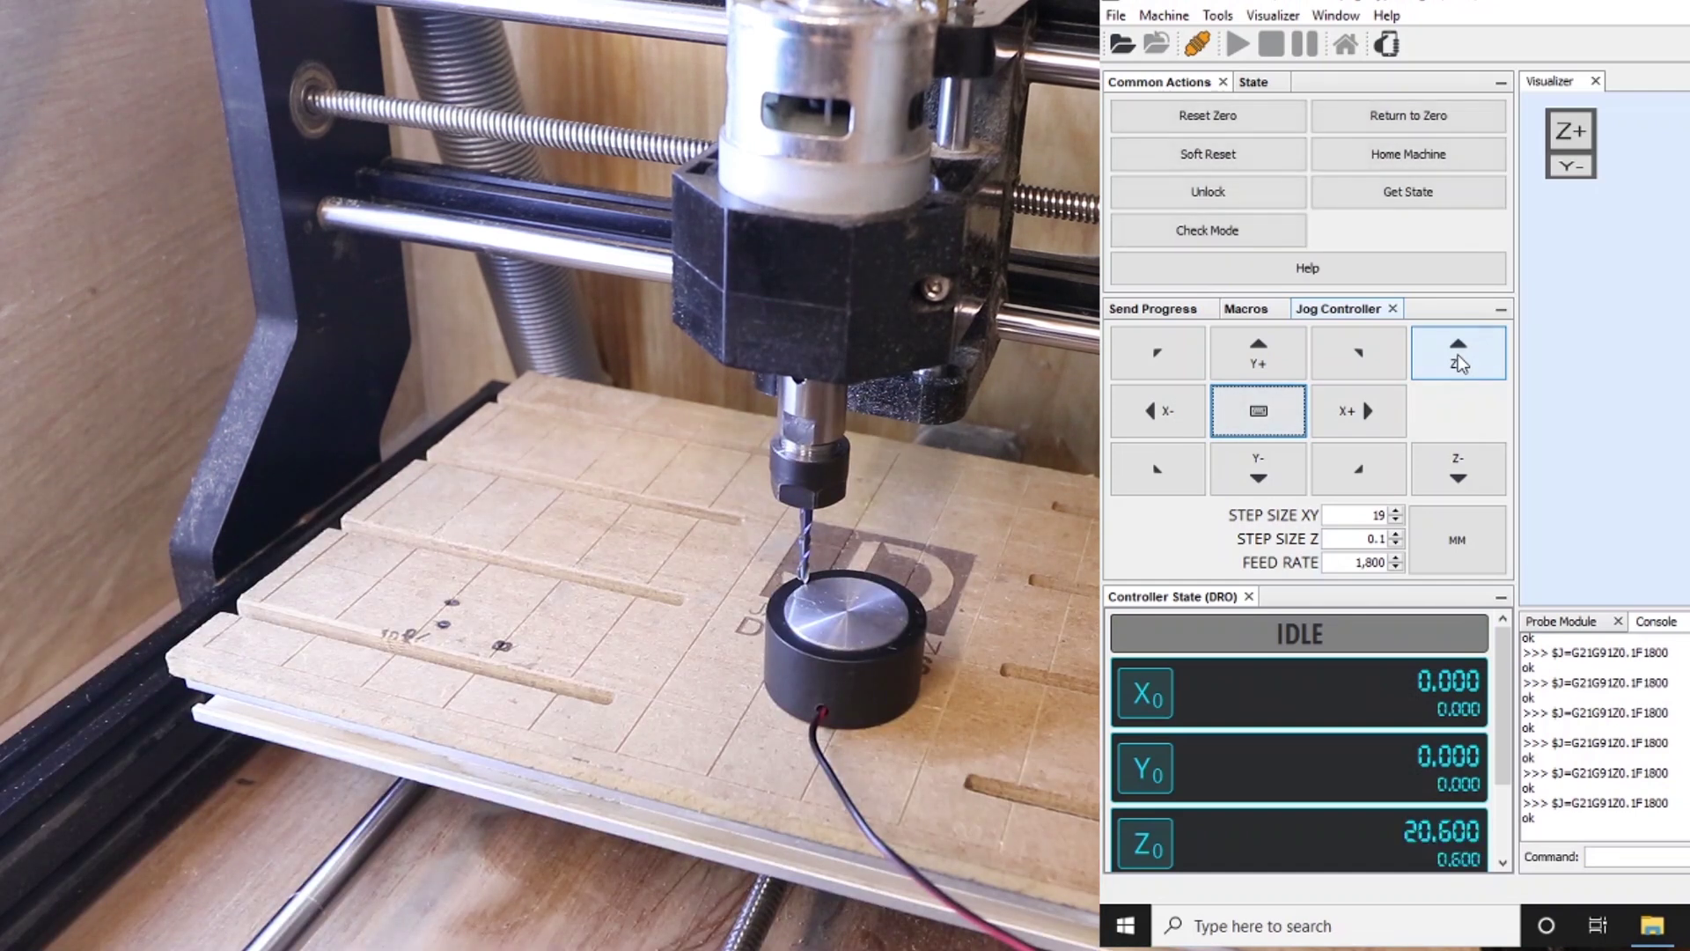
# Raise the bit one last 0.1 mm step so it just clears the probe puck
pyautogui.click(1459, 361)
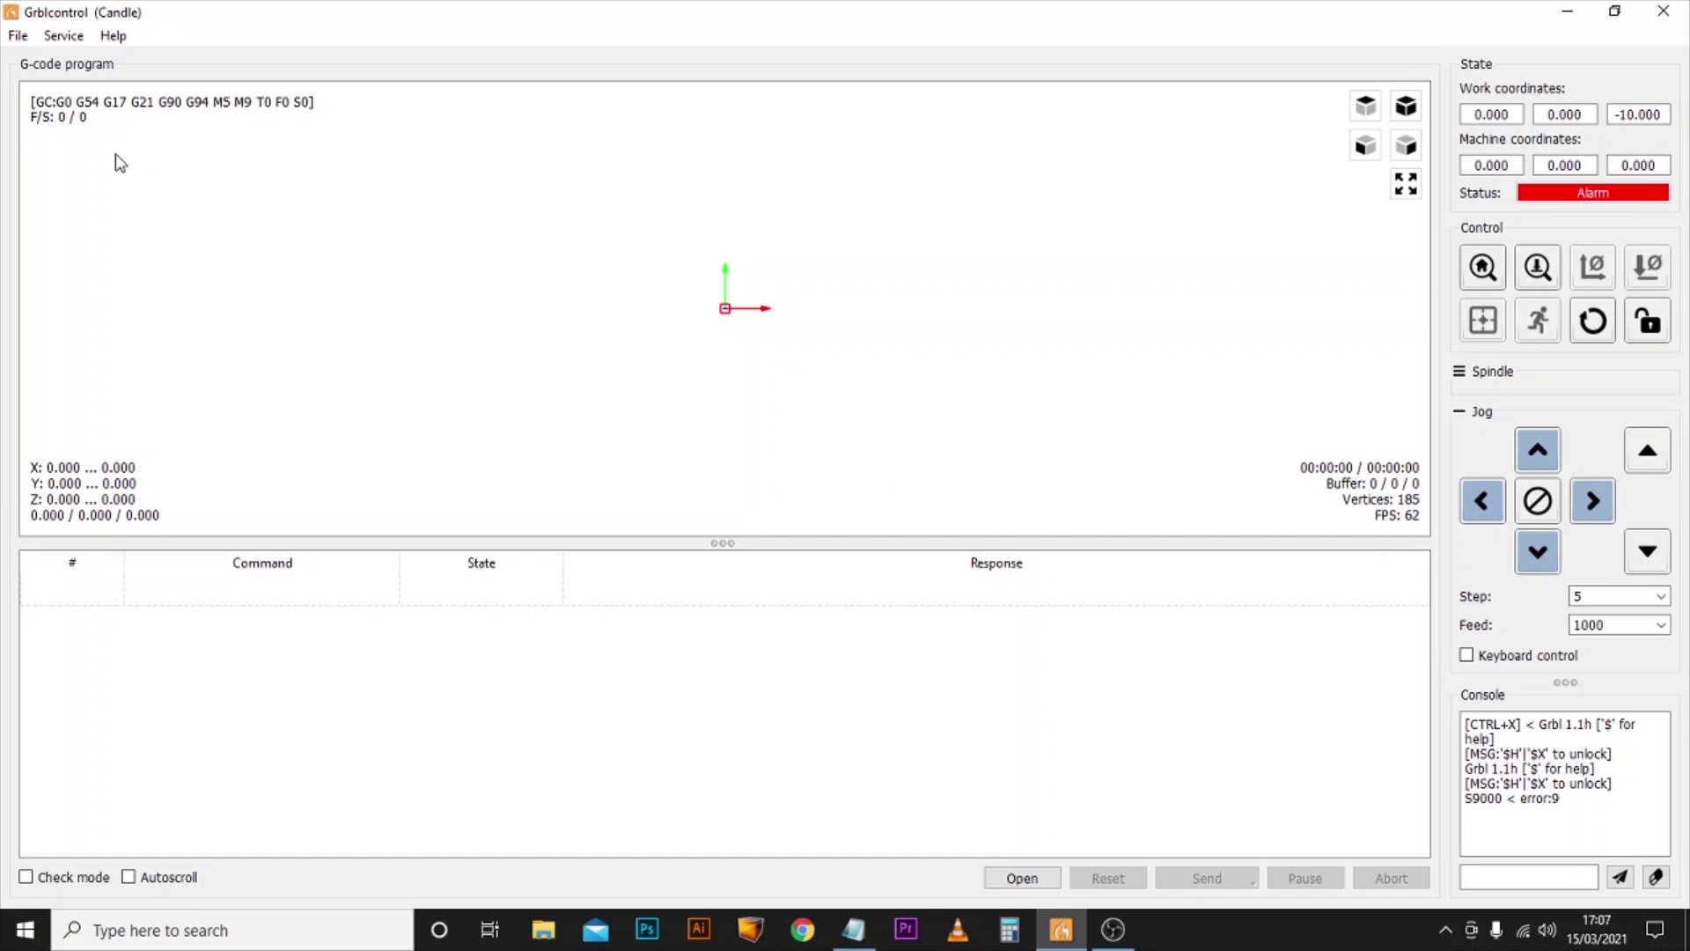
# Open Candle's Service > Settings and bring the Z probe code.txt notes up in Notepad
pyautogui.click(69, 36)
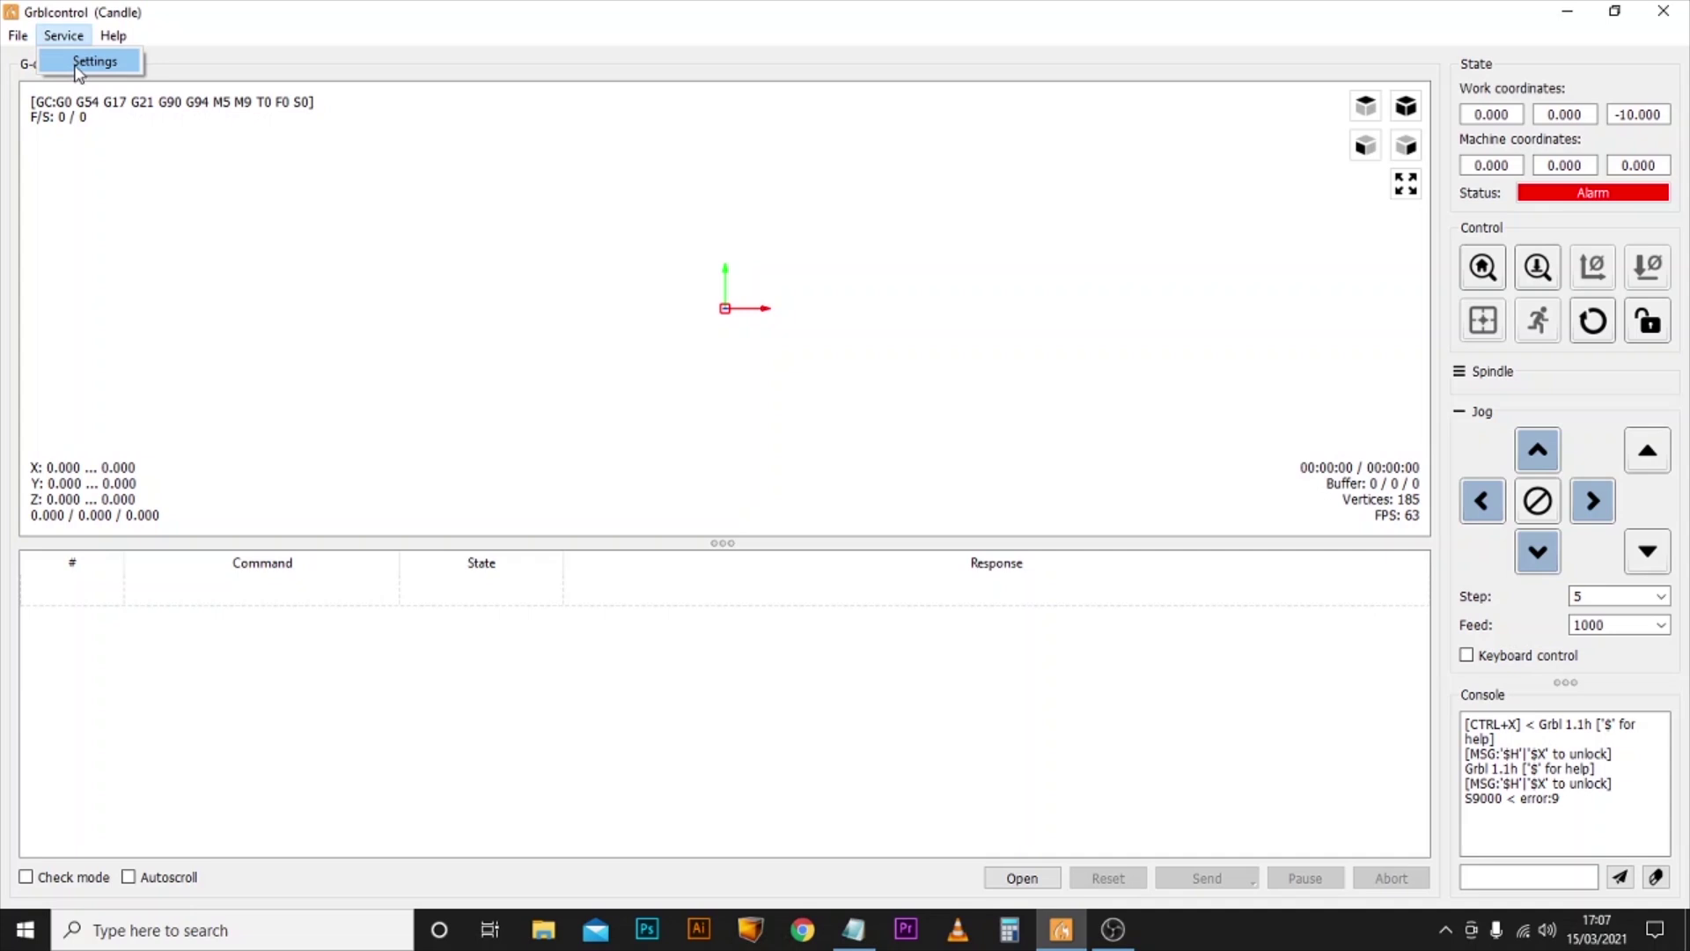
pyautogui.click(91, 61)
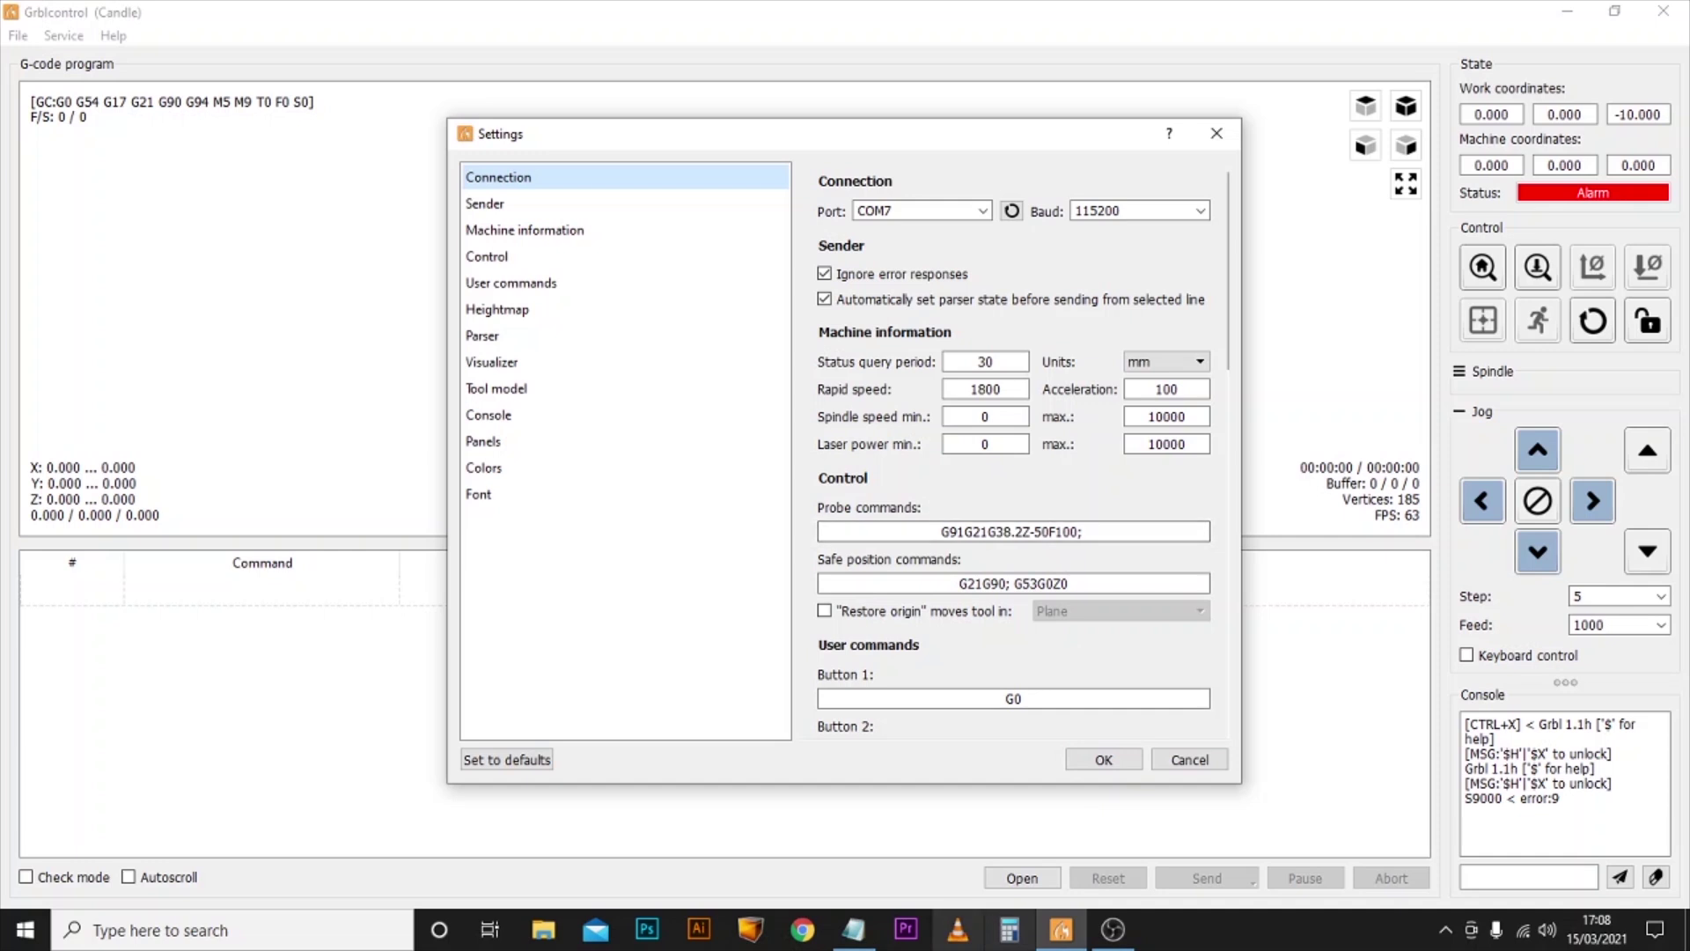
pyautogui.click(853, 933)
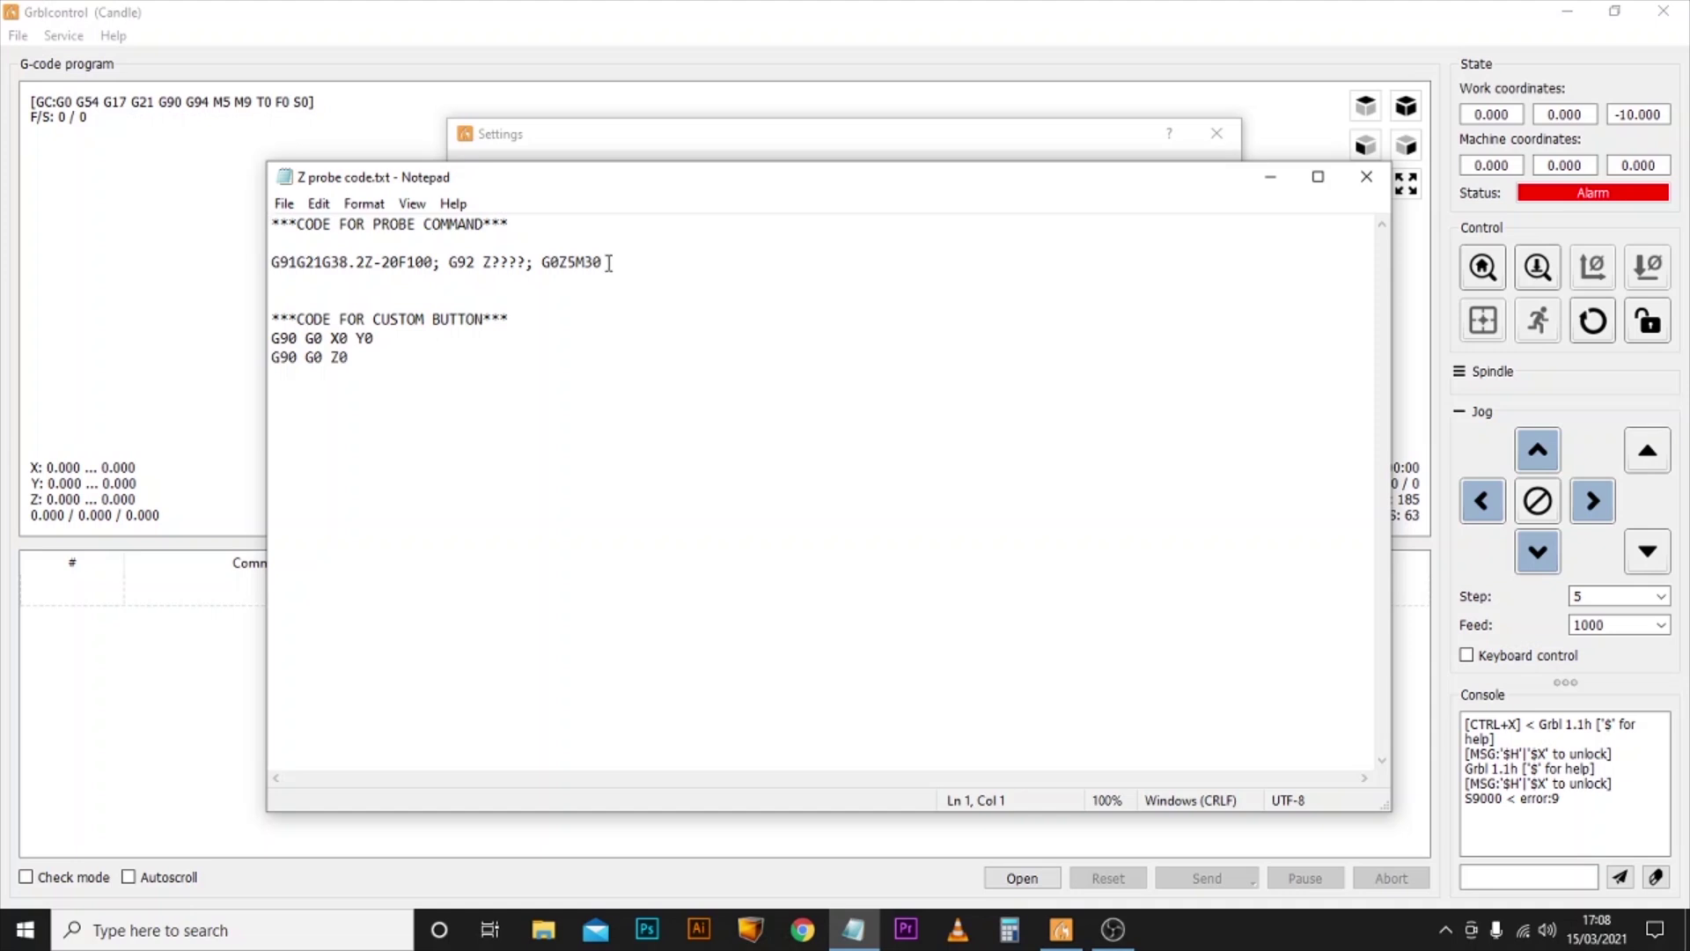
# Paste the probe line from the notes into Probe commands, replacing Z???? with Z20.86;
pyautogui.moveTo(609, 262); pyautogui.dragTo(278, 264)
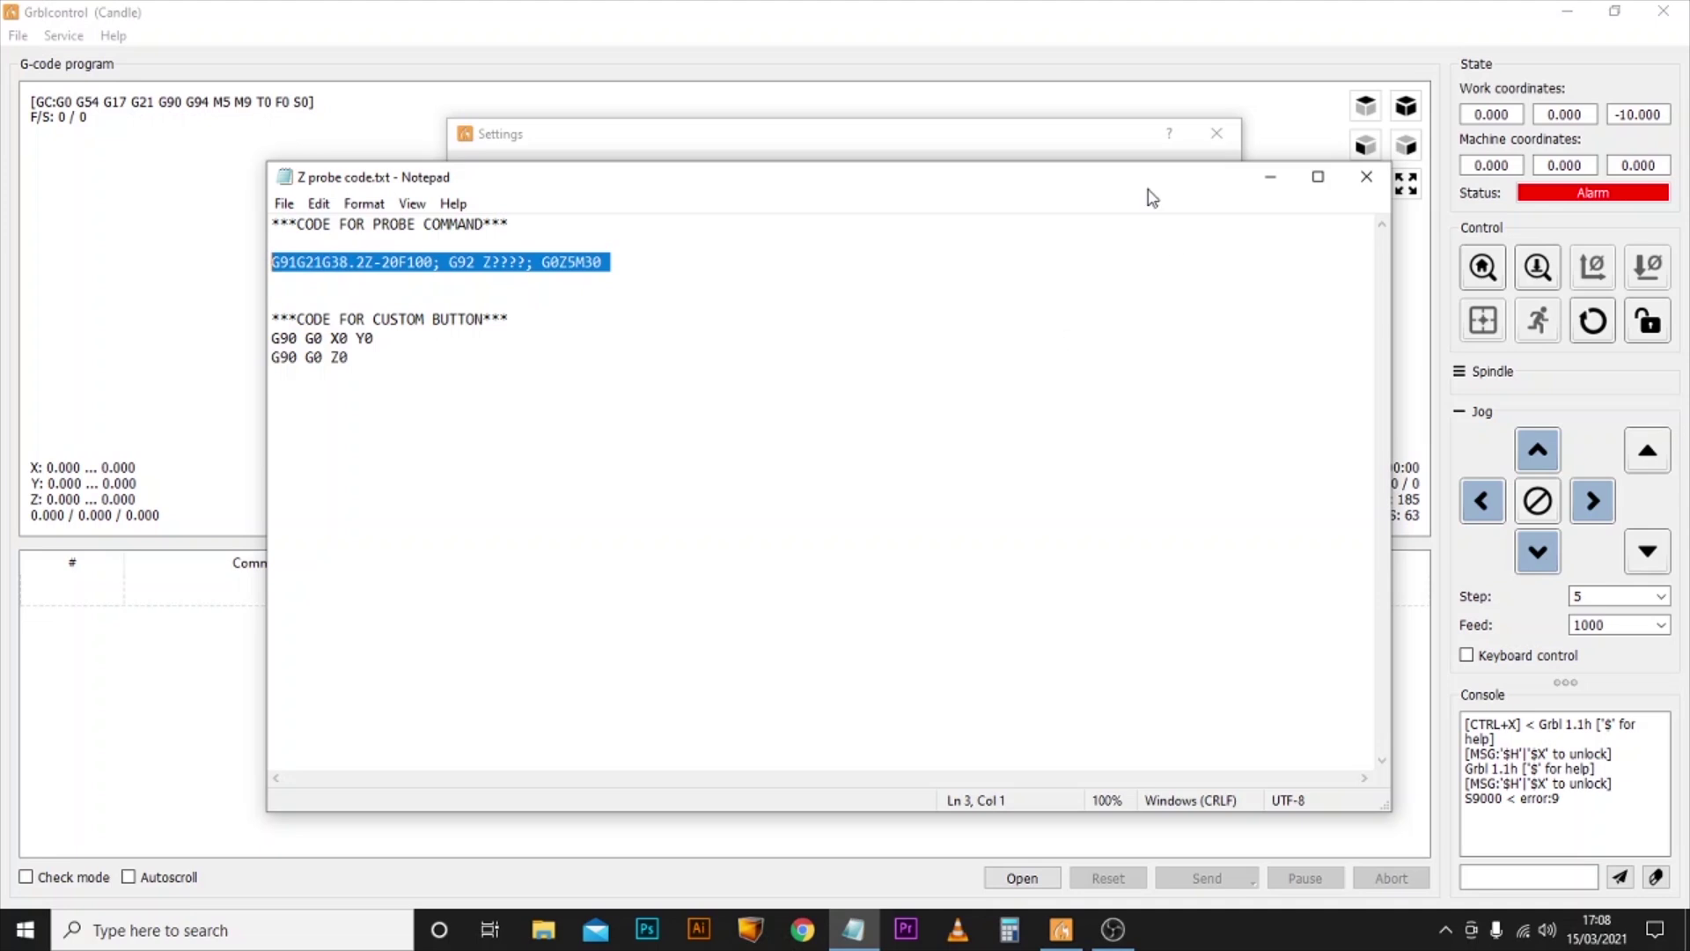
pyautogui.click(958, 138)
pyautogui.moveTo(1091, 531); pyautogui.dragTo(876, 529)
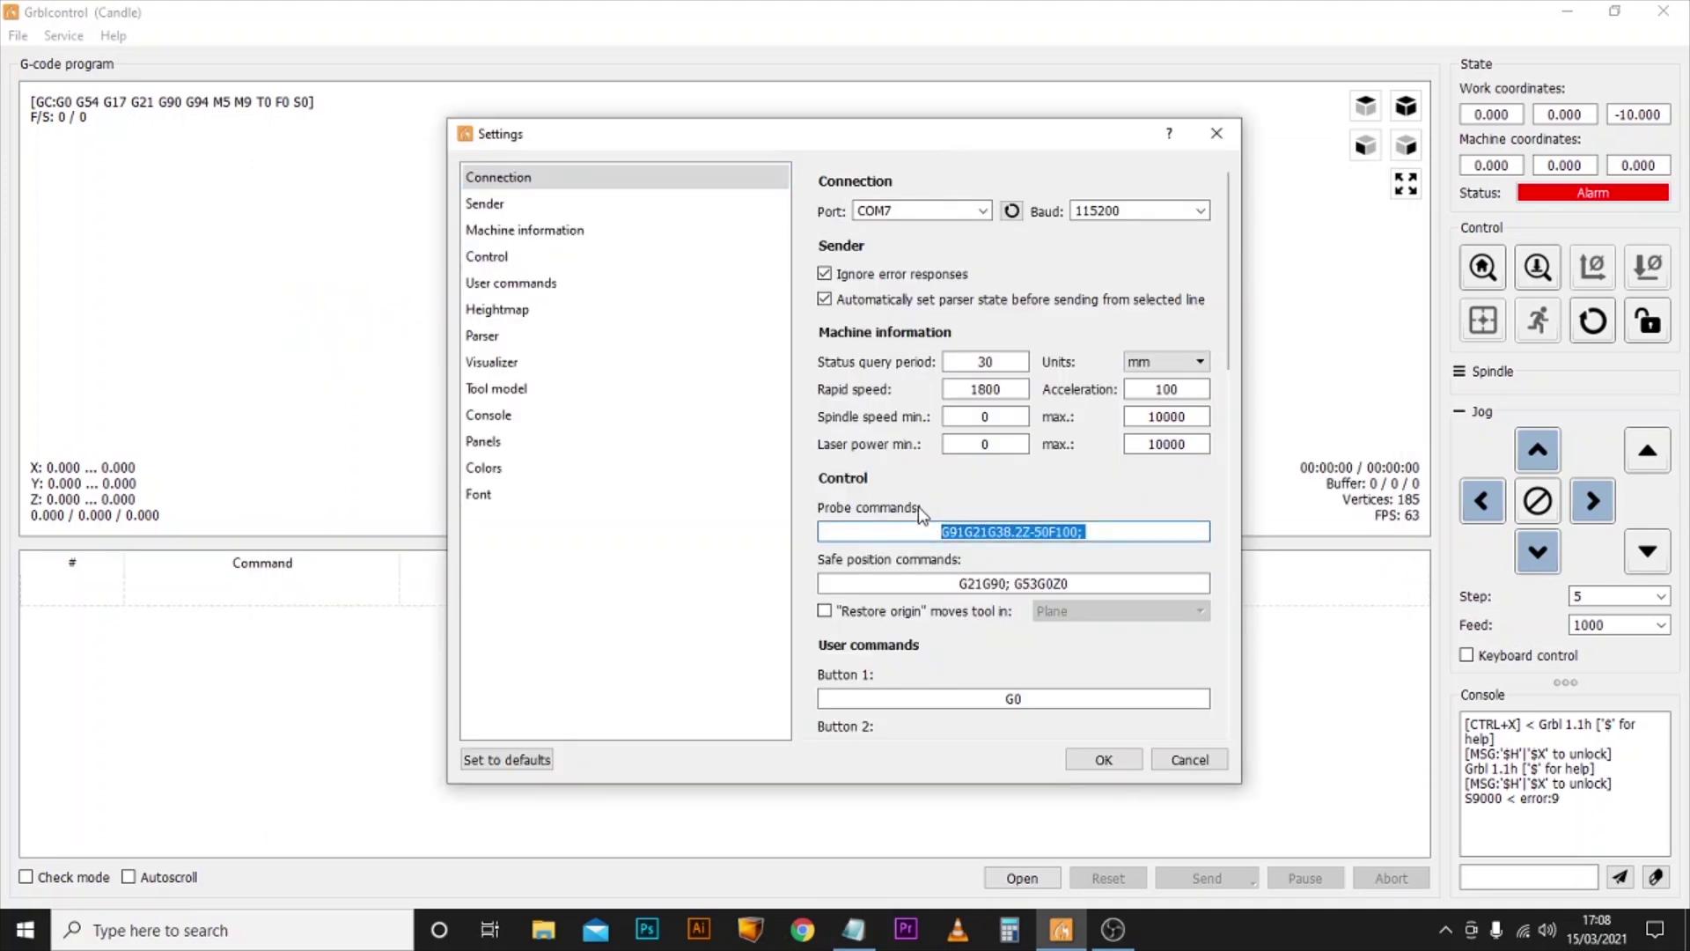
pyautogui.write('G91G21G38.2Z-20F100; G92 Z????; G0Z5M30')
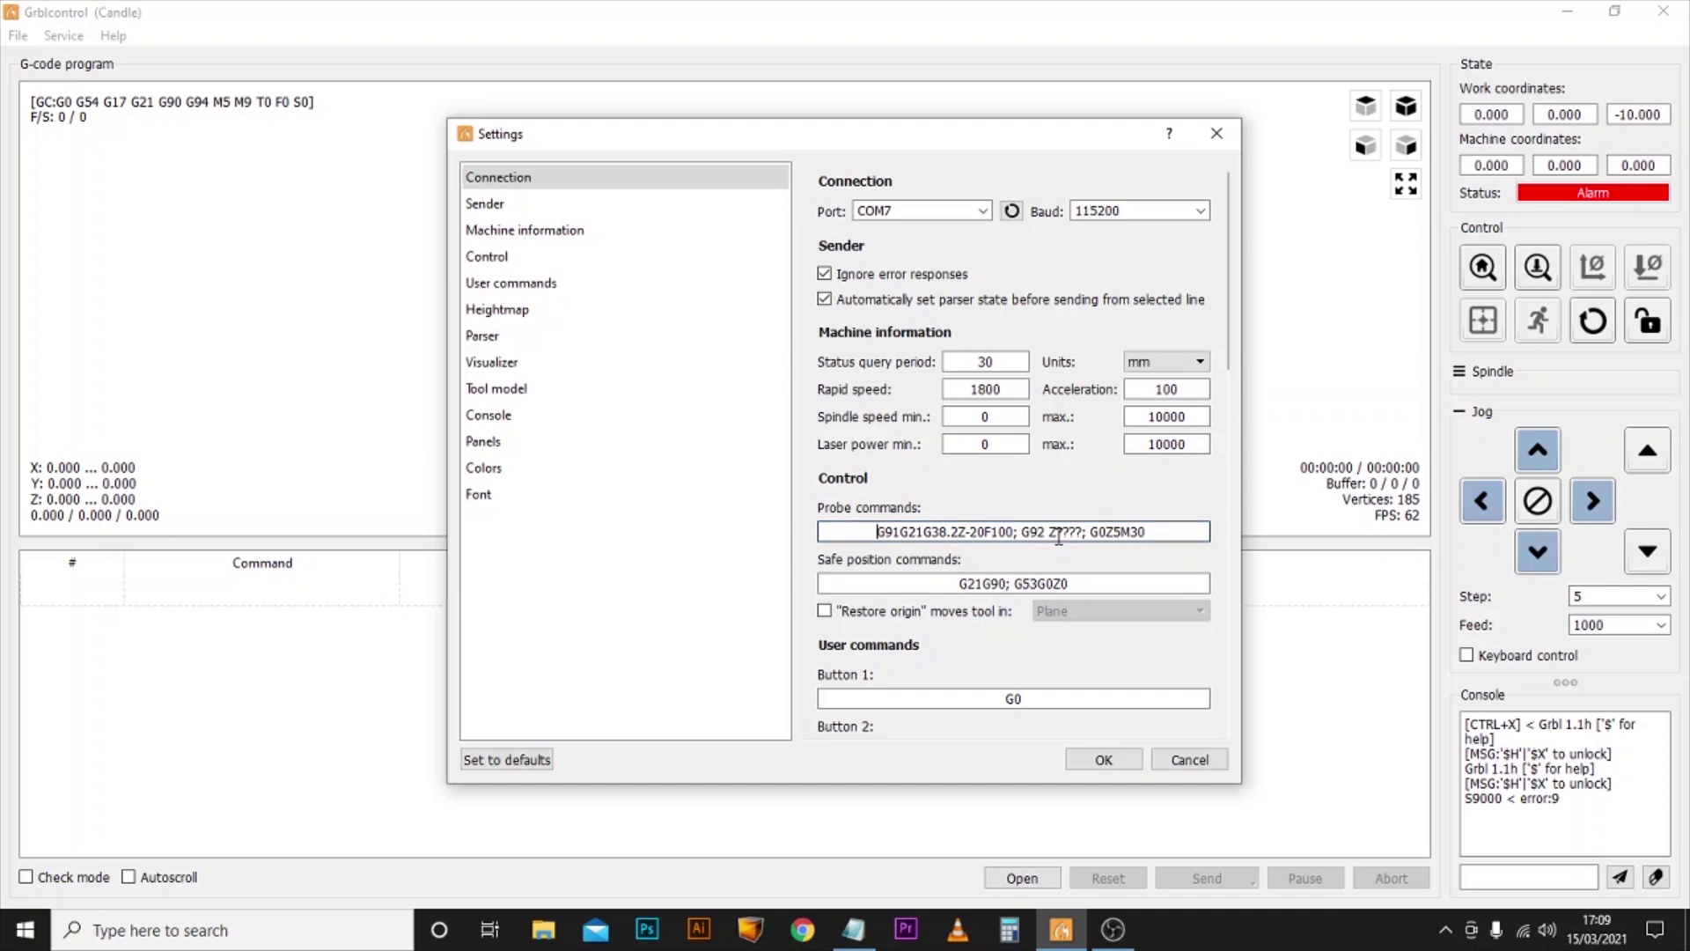
pyautogui.moveTo(1056, 531); pyautogui.dragTo(1083, 533)
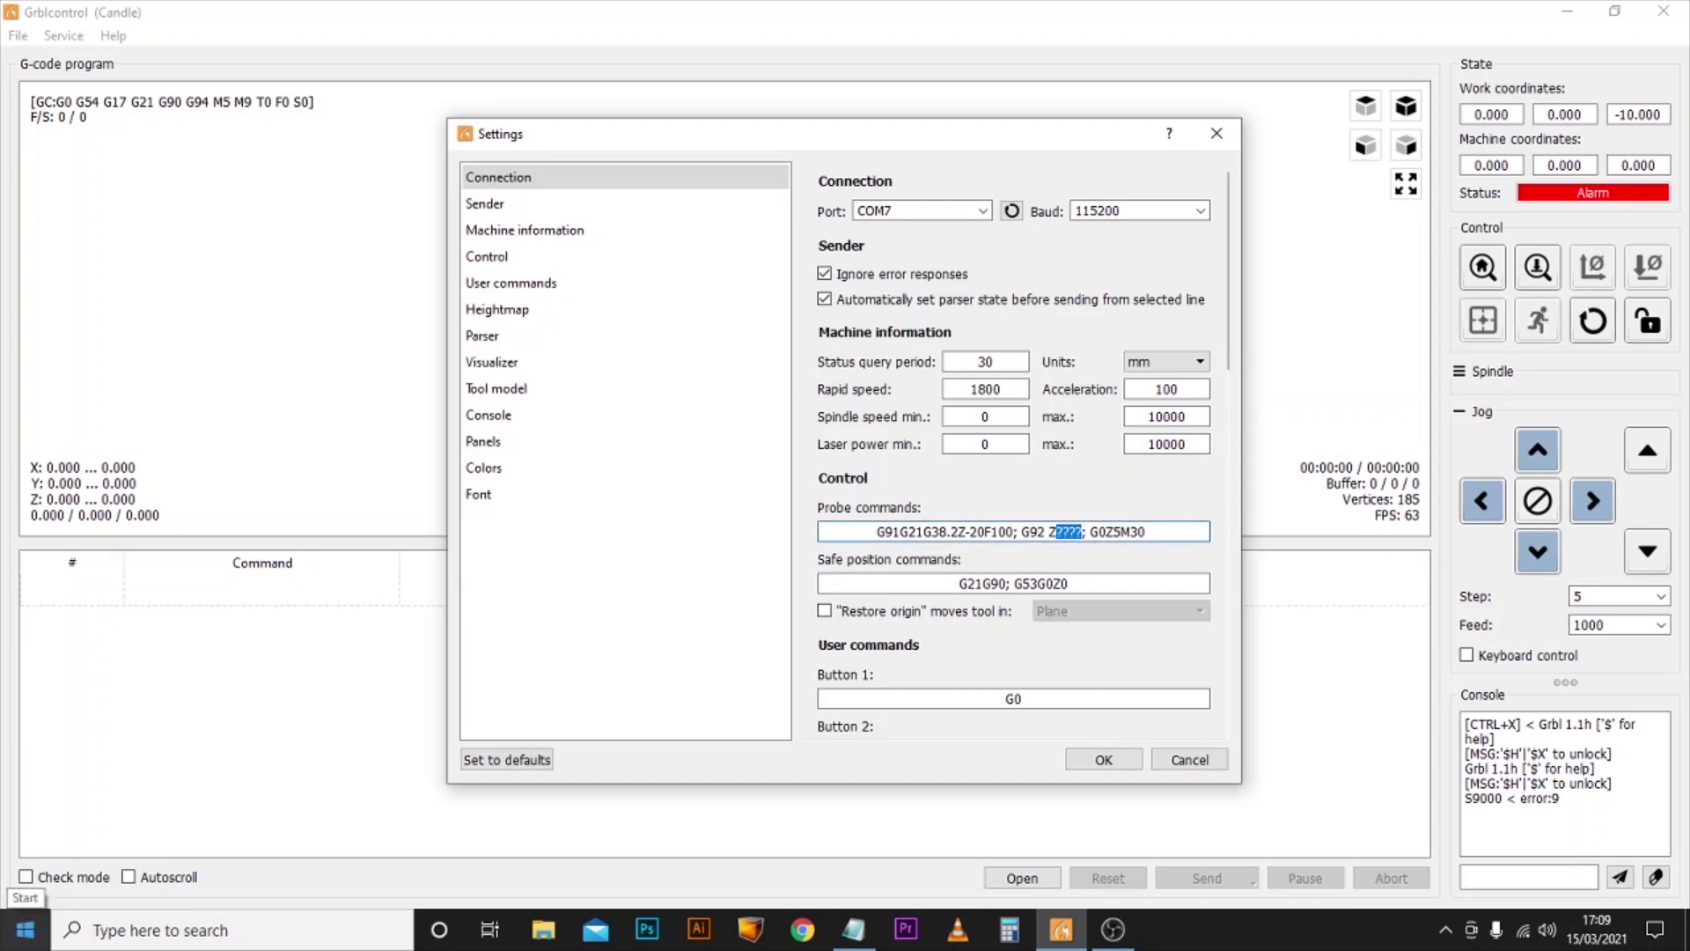
pyautogui.write('20.86')
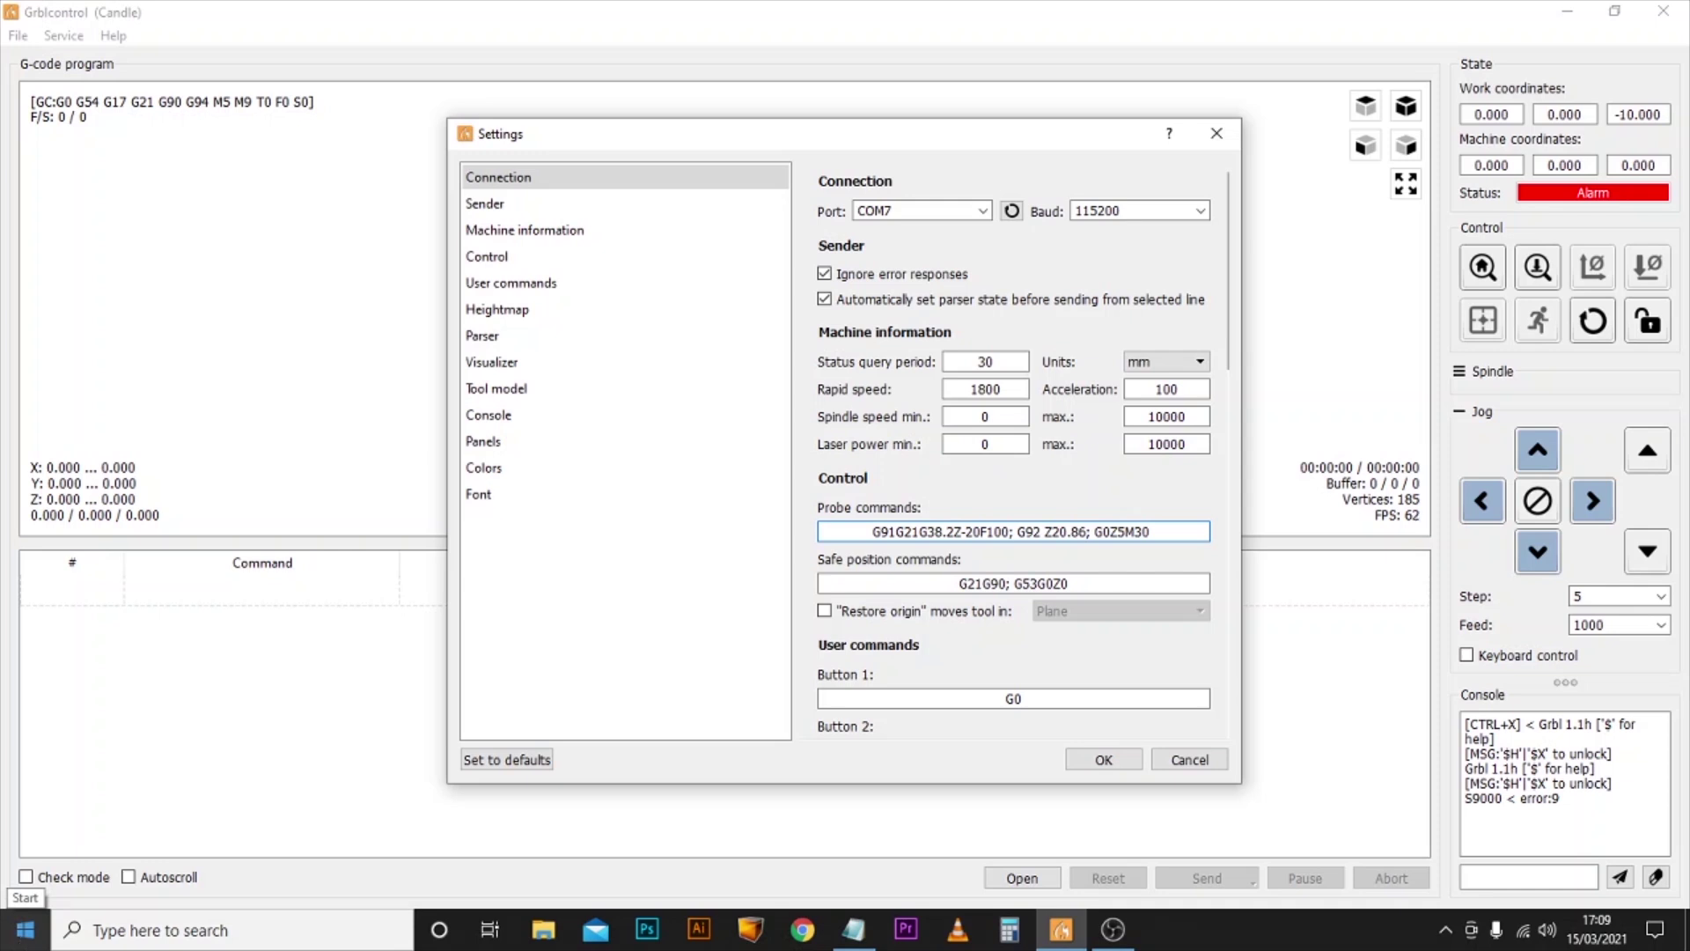
pyautogui.write(';')
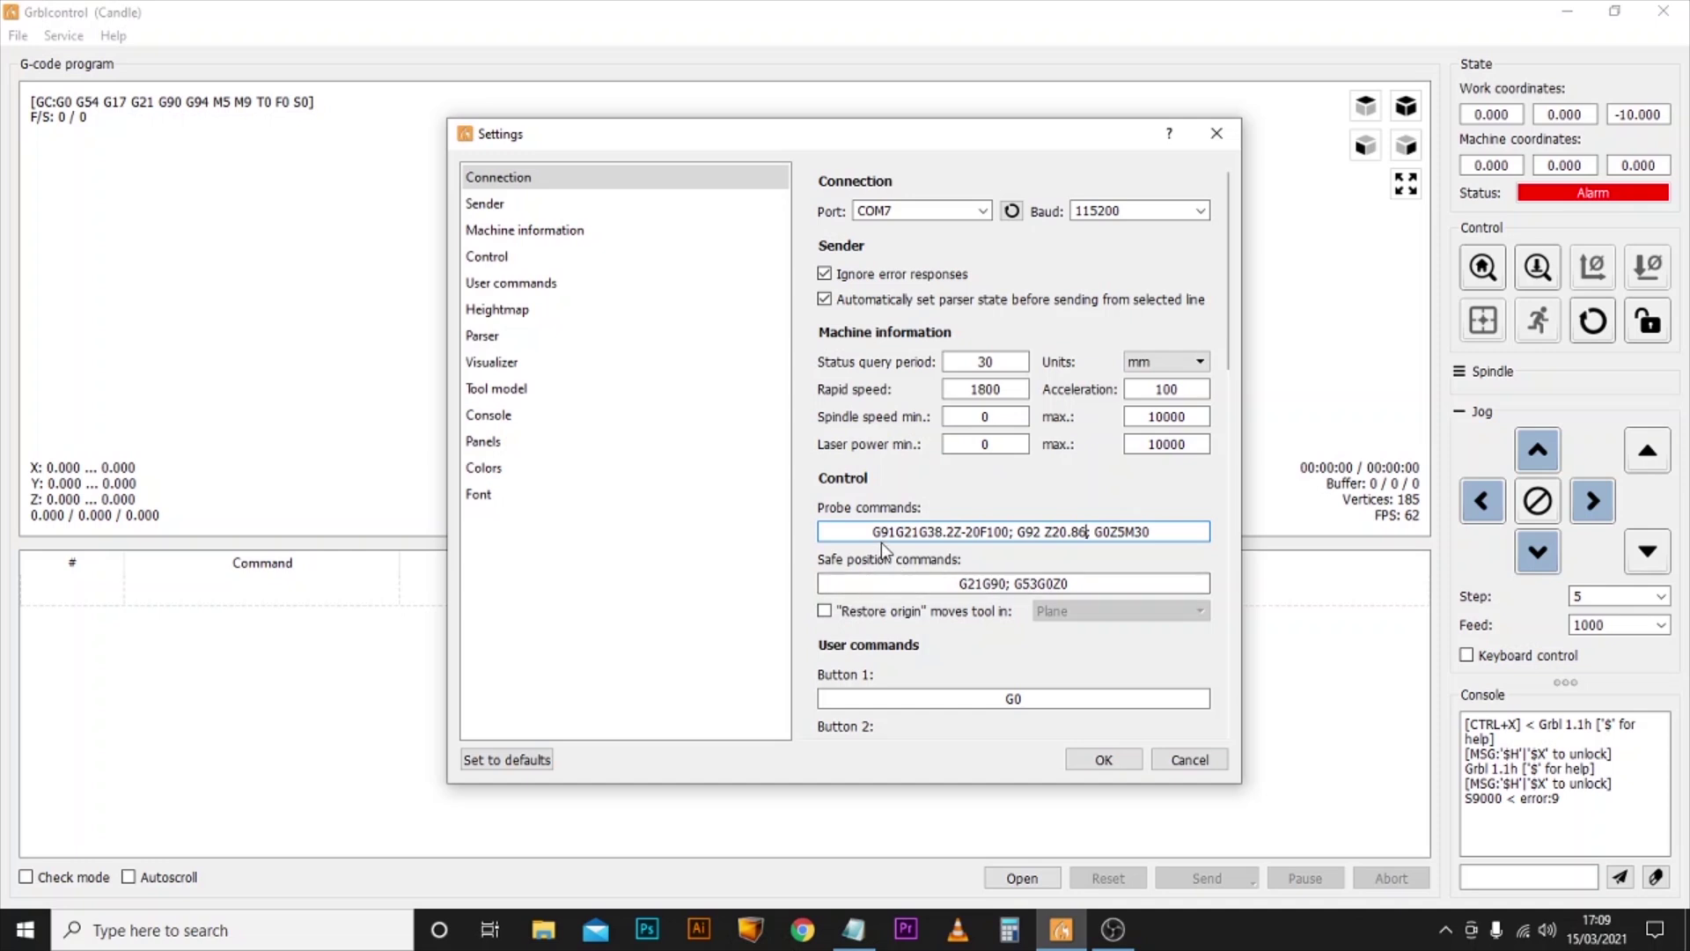
pyautogui.click(976, 532)
pyautogui.moveTo(966, 532); pyautogui.dragTo(981, 531)
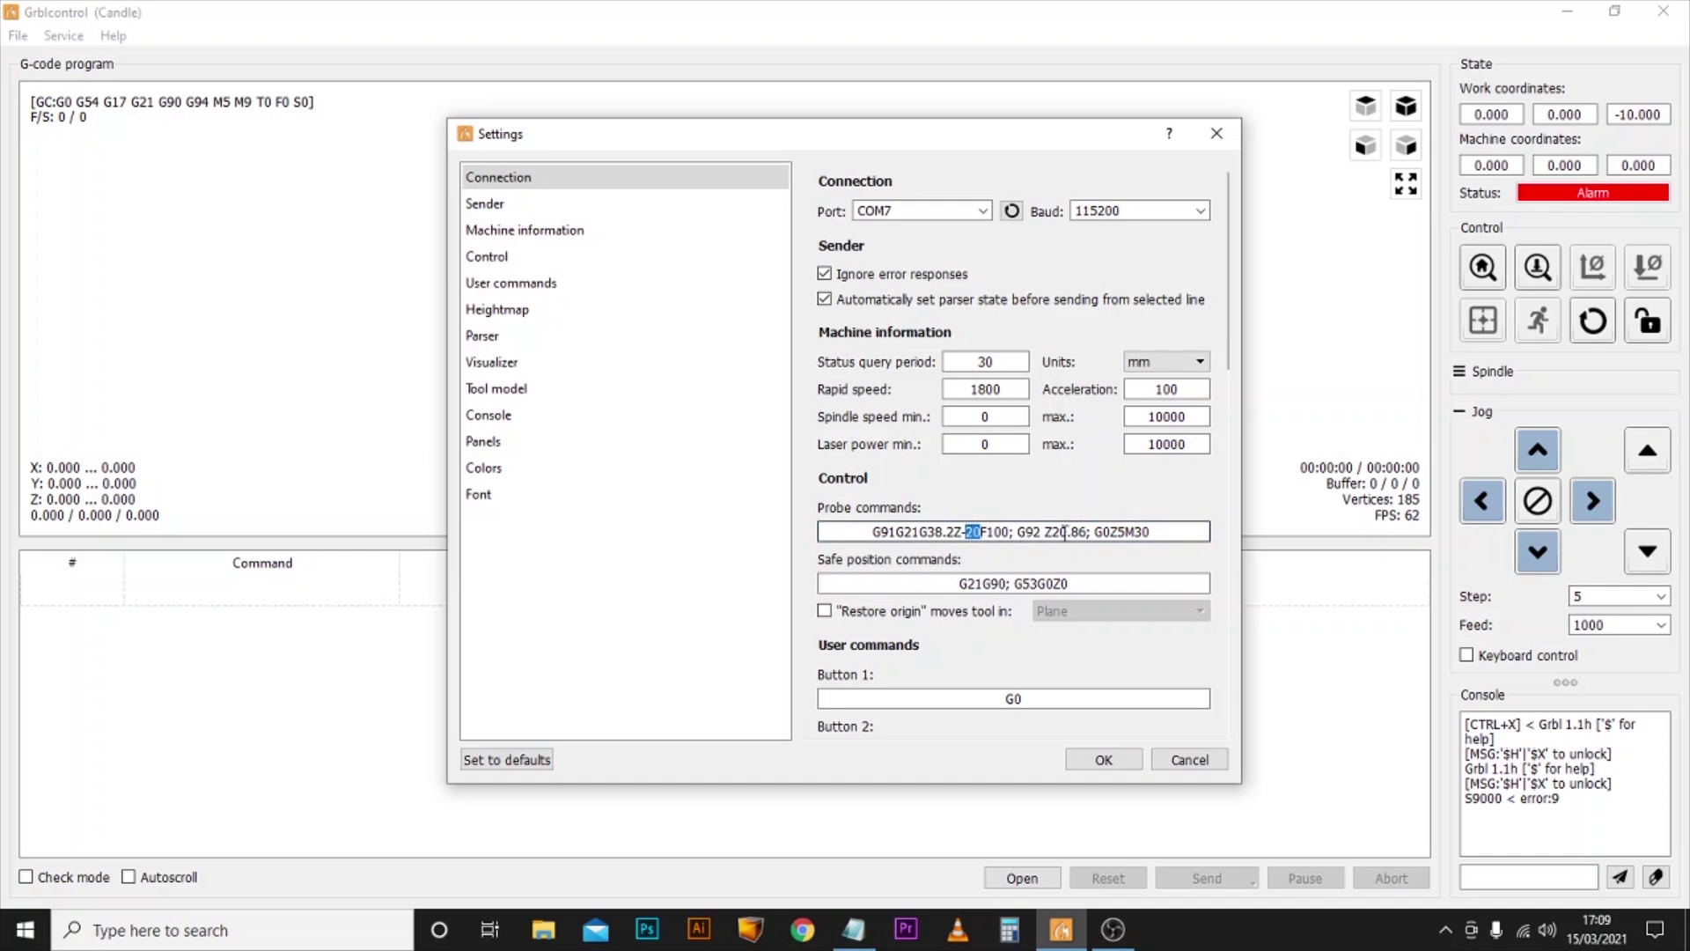
pyautogui.moveTo(1053, 532); pyautogui.dragTo(1087, 532)
pyautogui.click(1088, 532)
pyautogui.moveTo(1116, 532); pyautogui.dragTo(1126, 531)
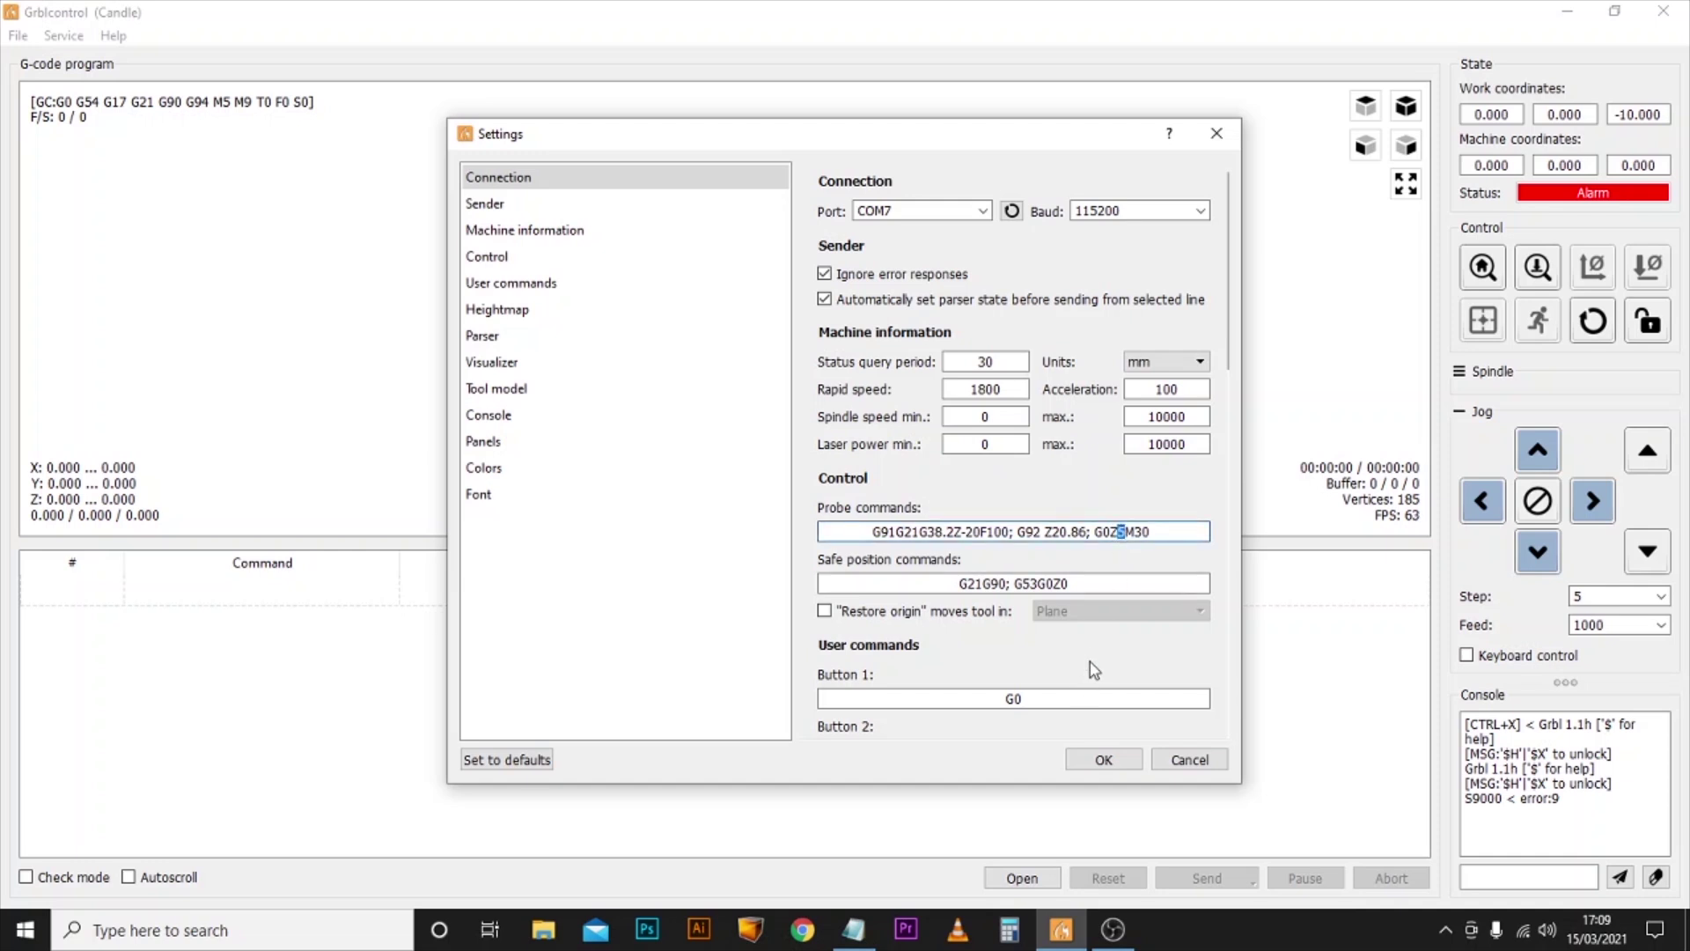
pyautogui.click(1116, 583)
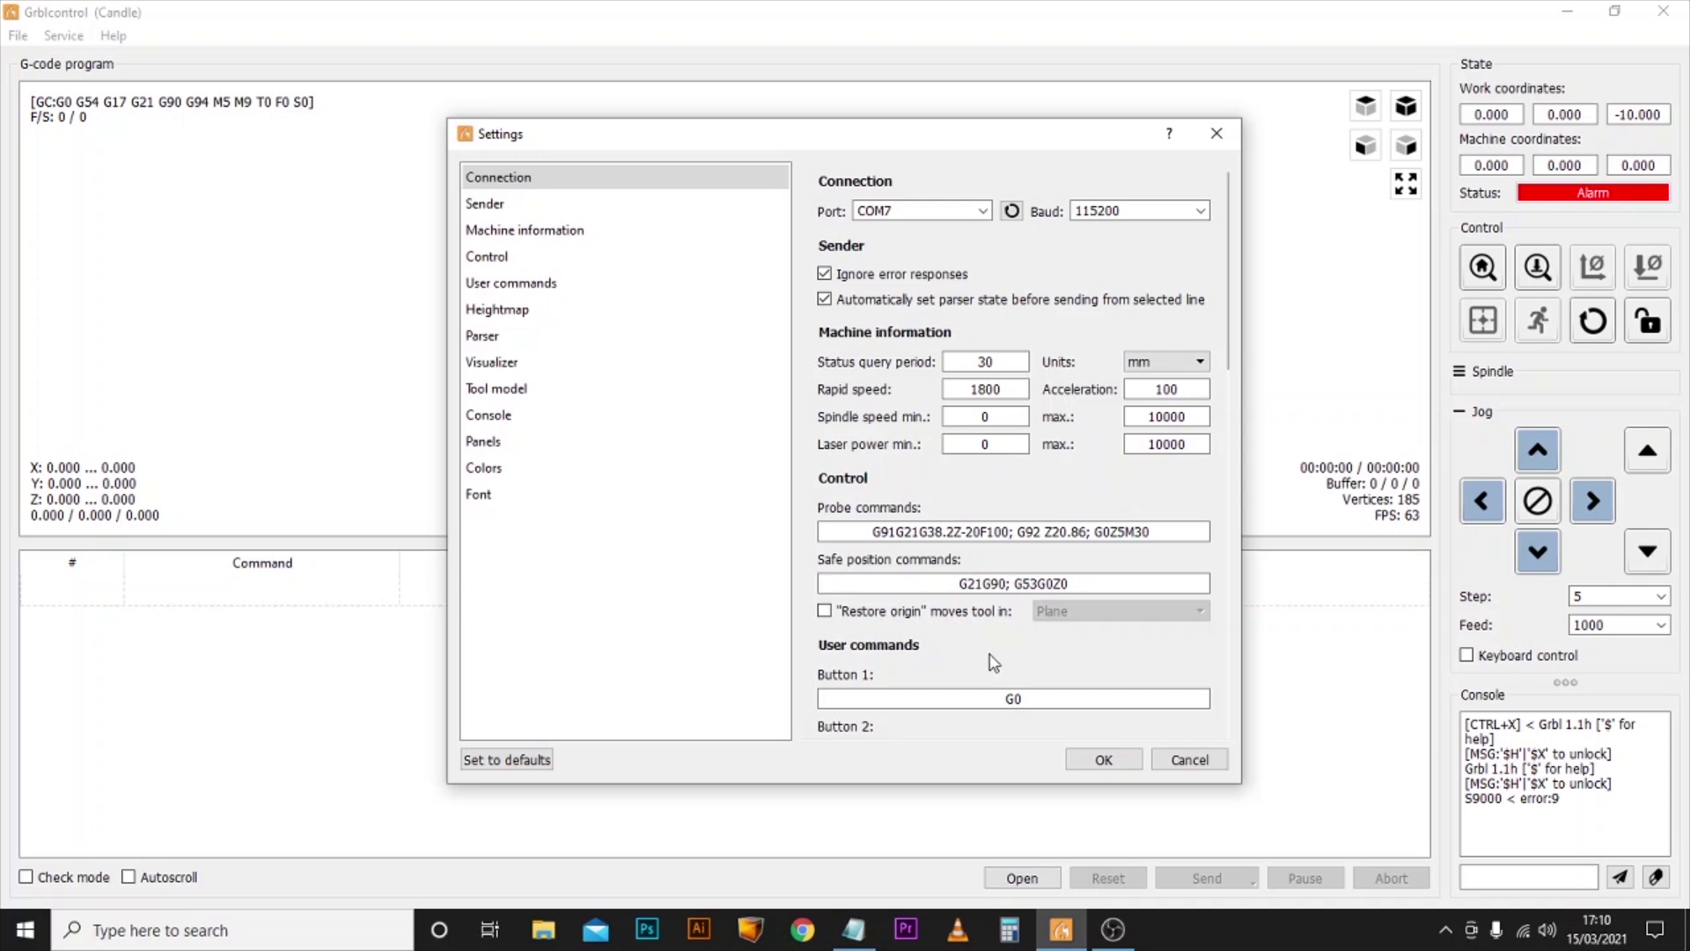
# Paste the go-to-origin lines from the notes into User commands Button 1, replacing G0
pyautogui.click(853, 929)
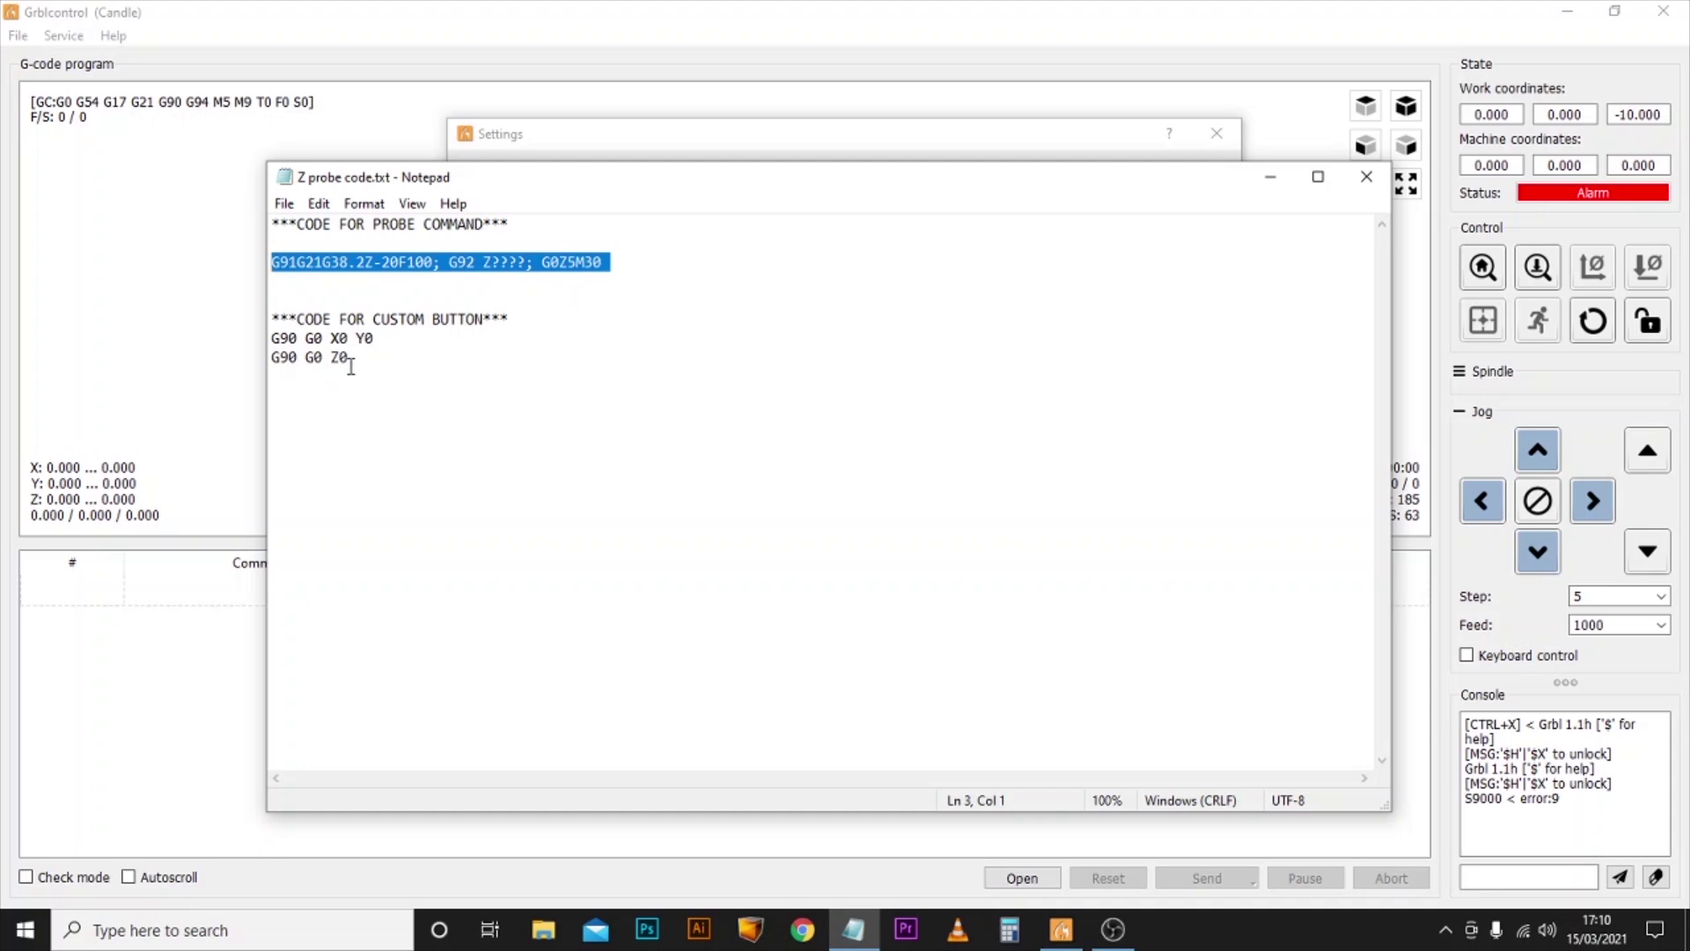
pyautogui.moveTo(348, 357); pyautogui.dragTo(264, 343)
pyautogui.hotkey('ctrl', 'c')
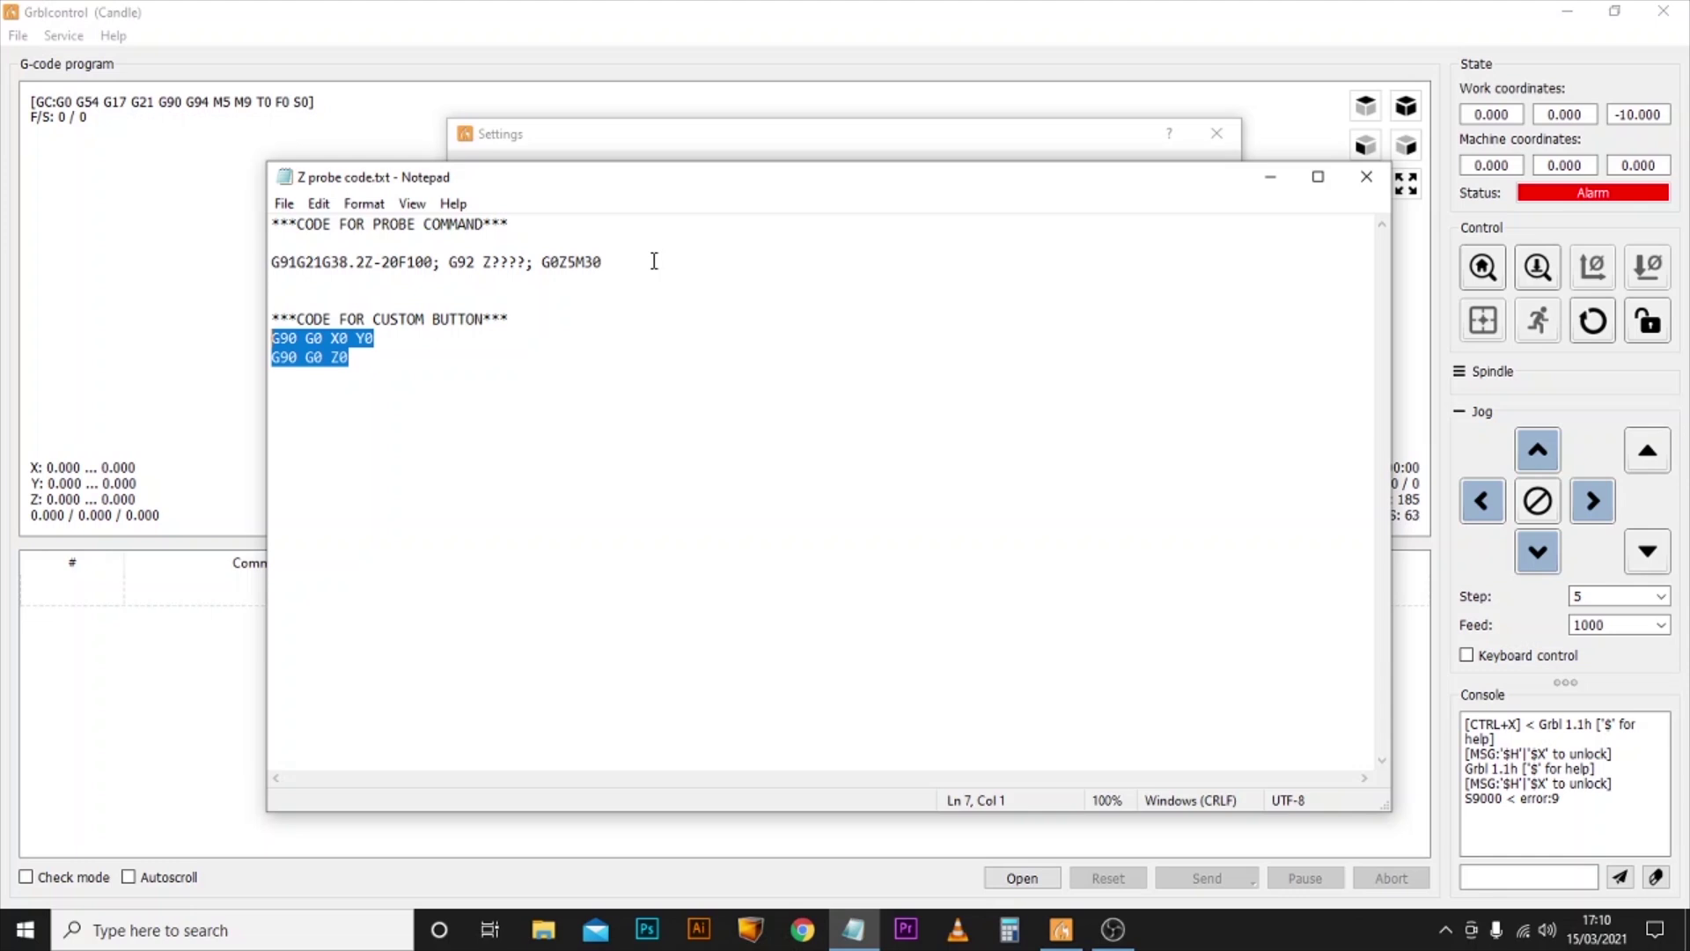
pyautogui.click(818, 143)
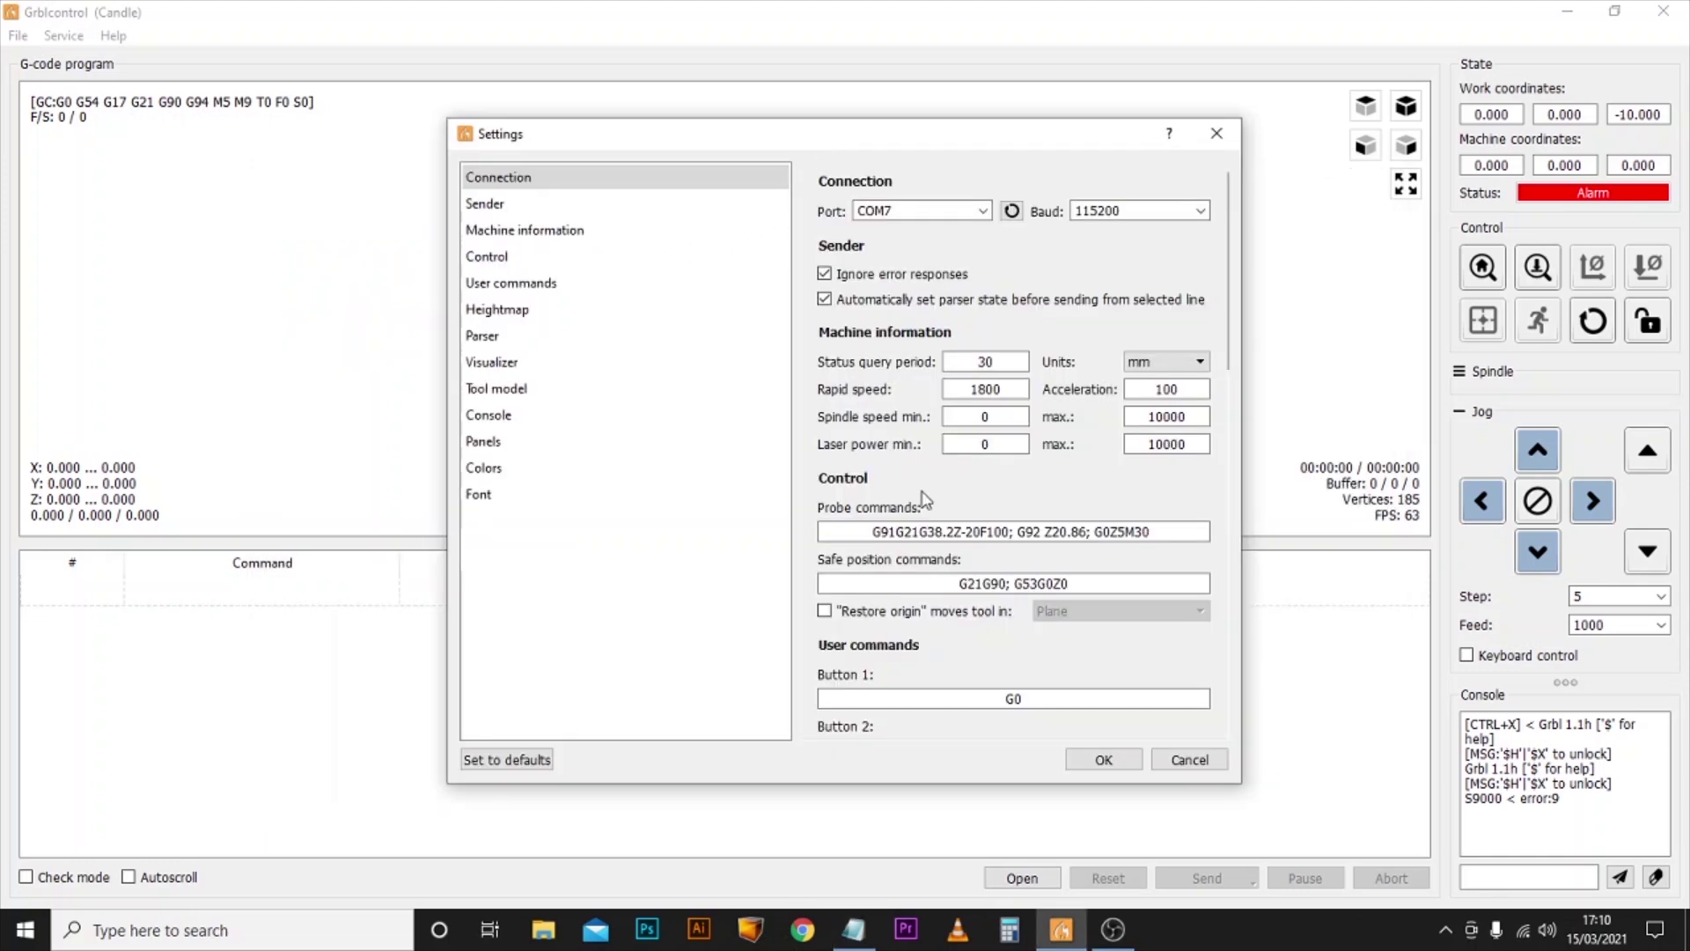
pyautogui.scroll(-1, 1008, 625)
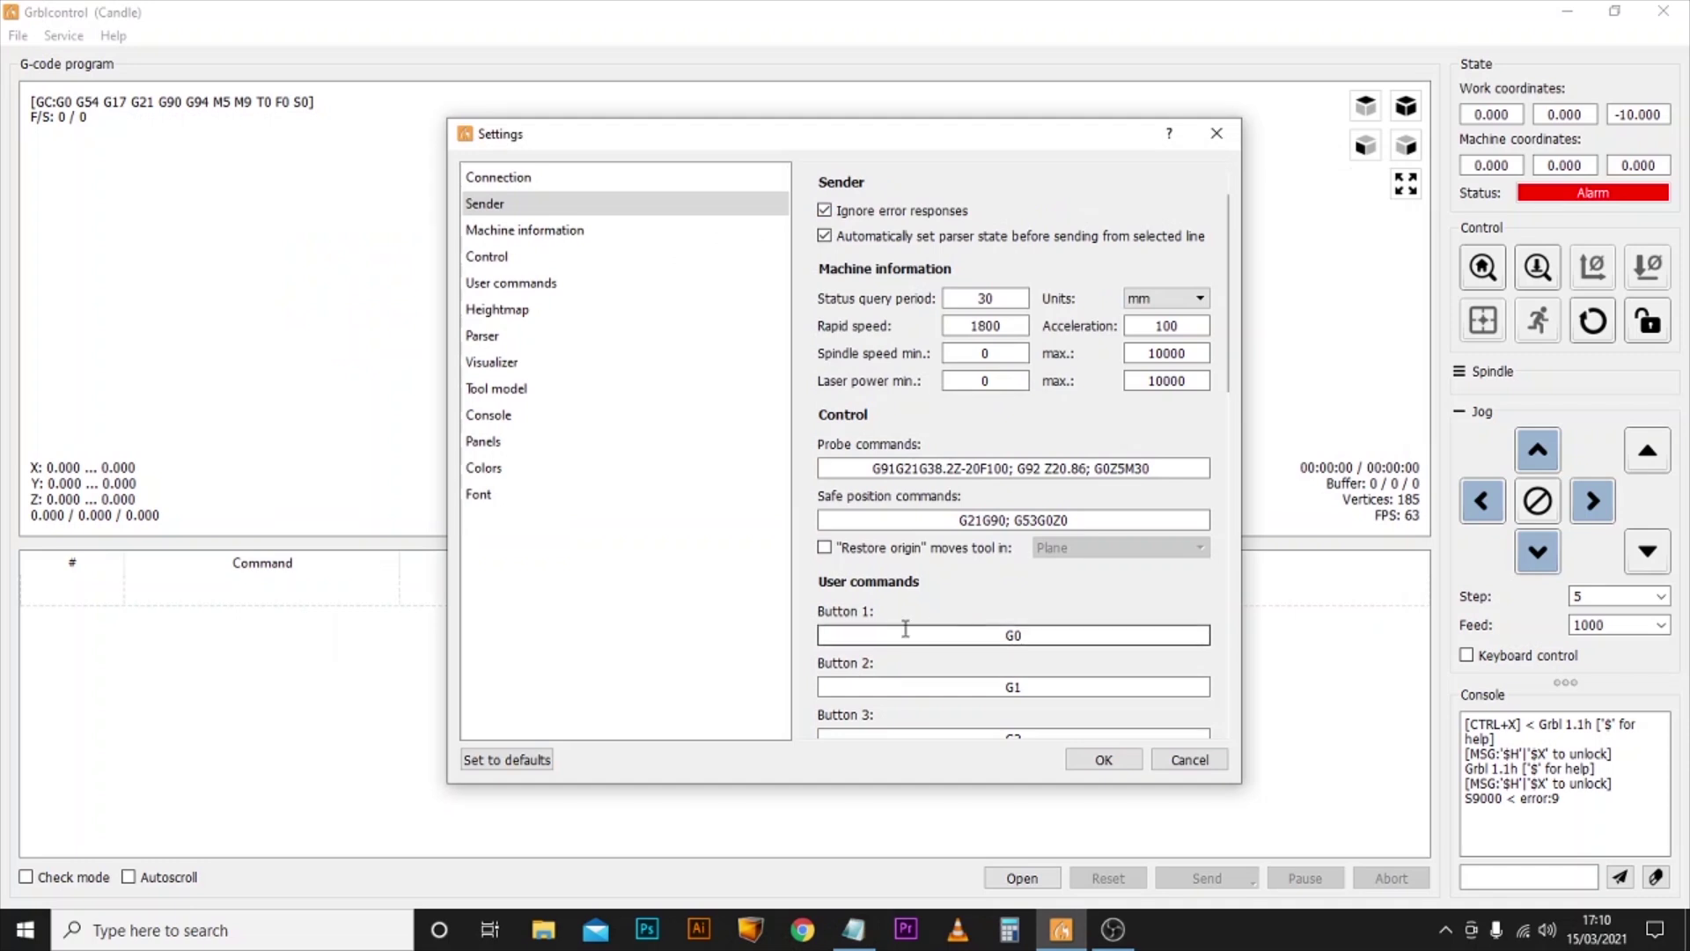
pyautogui.doubleClick(1013, 634)
pyautogui.hotkey('ctrl', 'v')
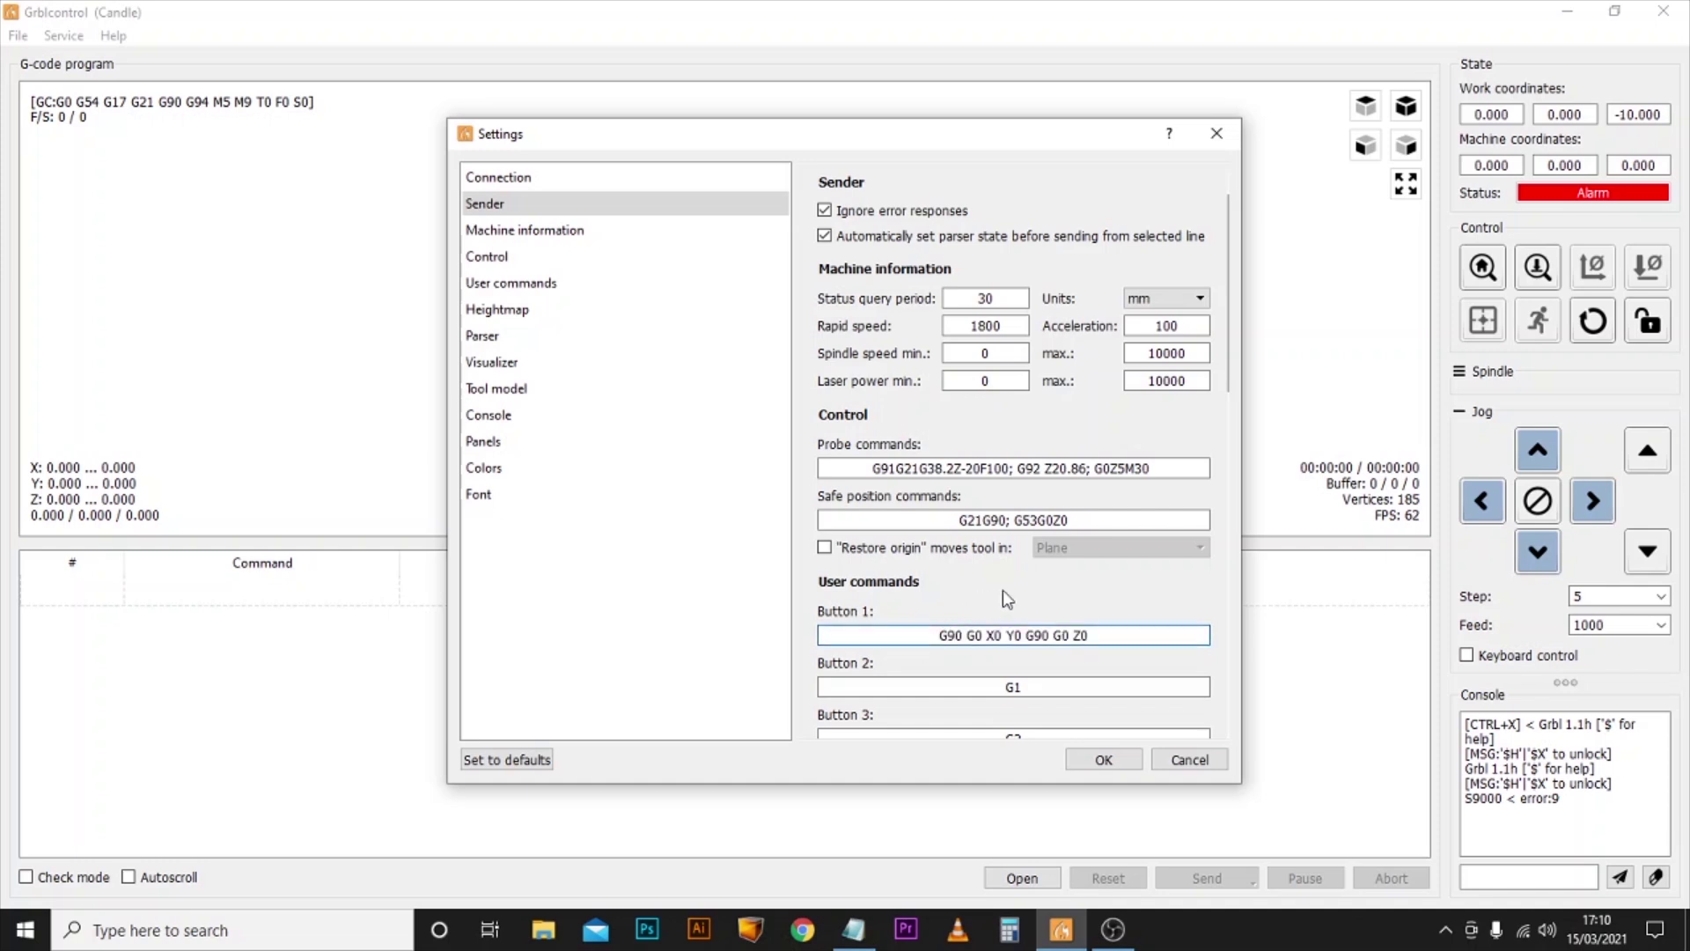
pyautogui.scroll(-3, 1008, 596)
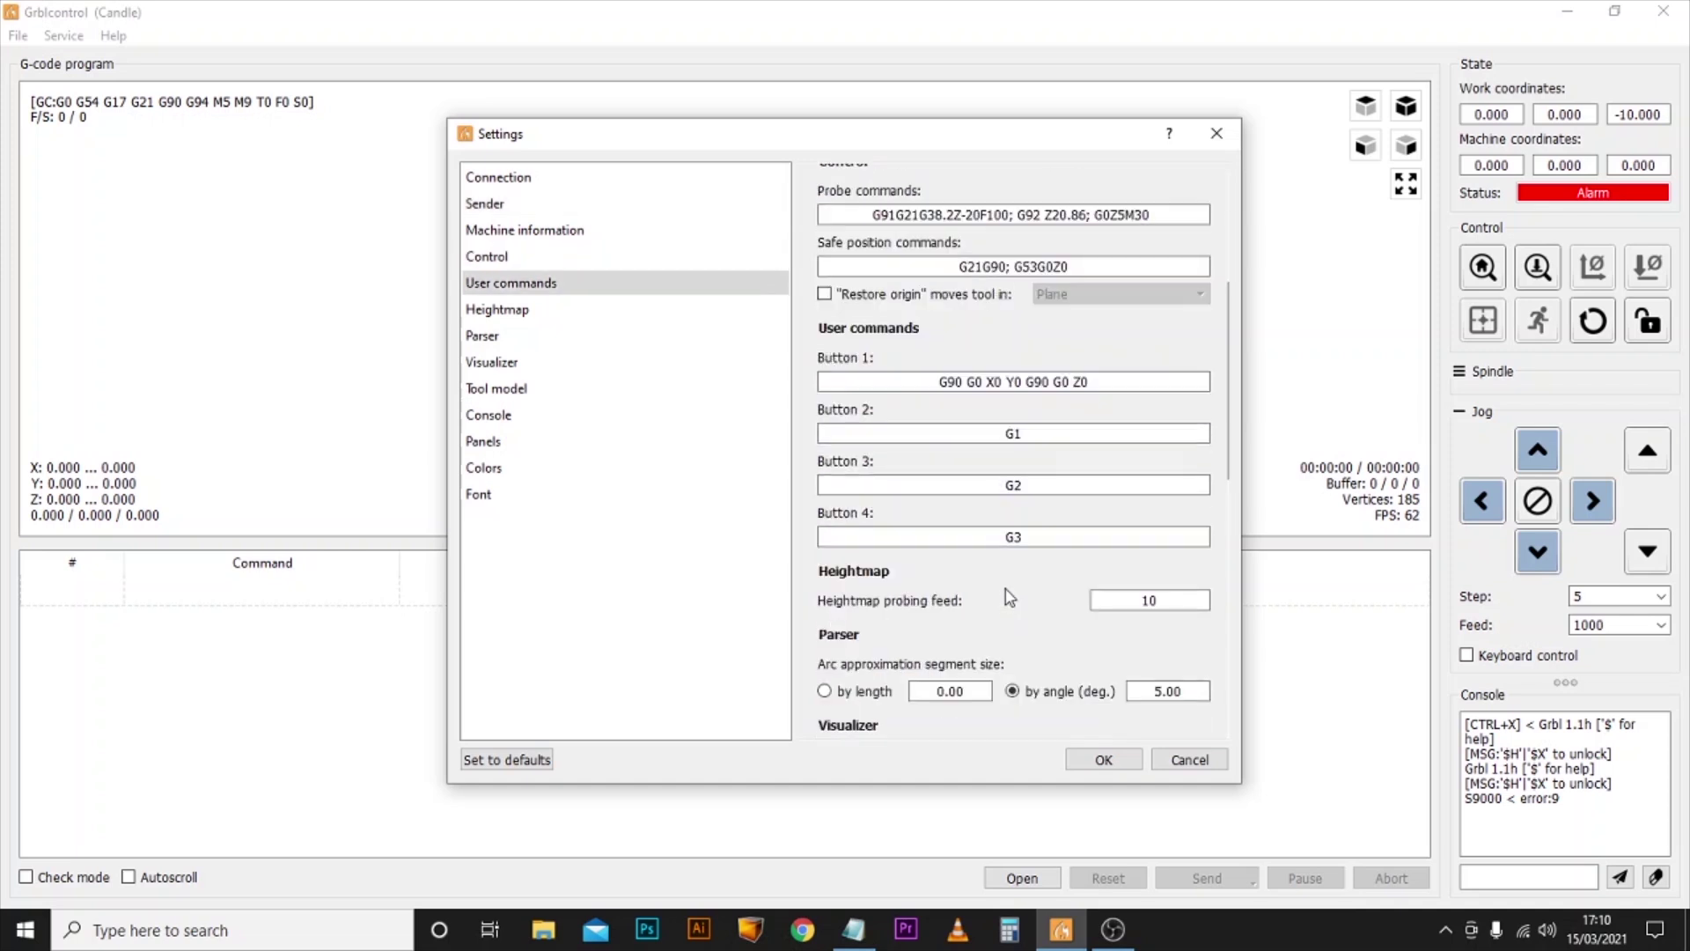
pyautogui.scroll(-3, 999, 550)
pyautogui.scroll(-1, 993, 537)
pyautogui.scroll(-3, 907, 618)
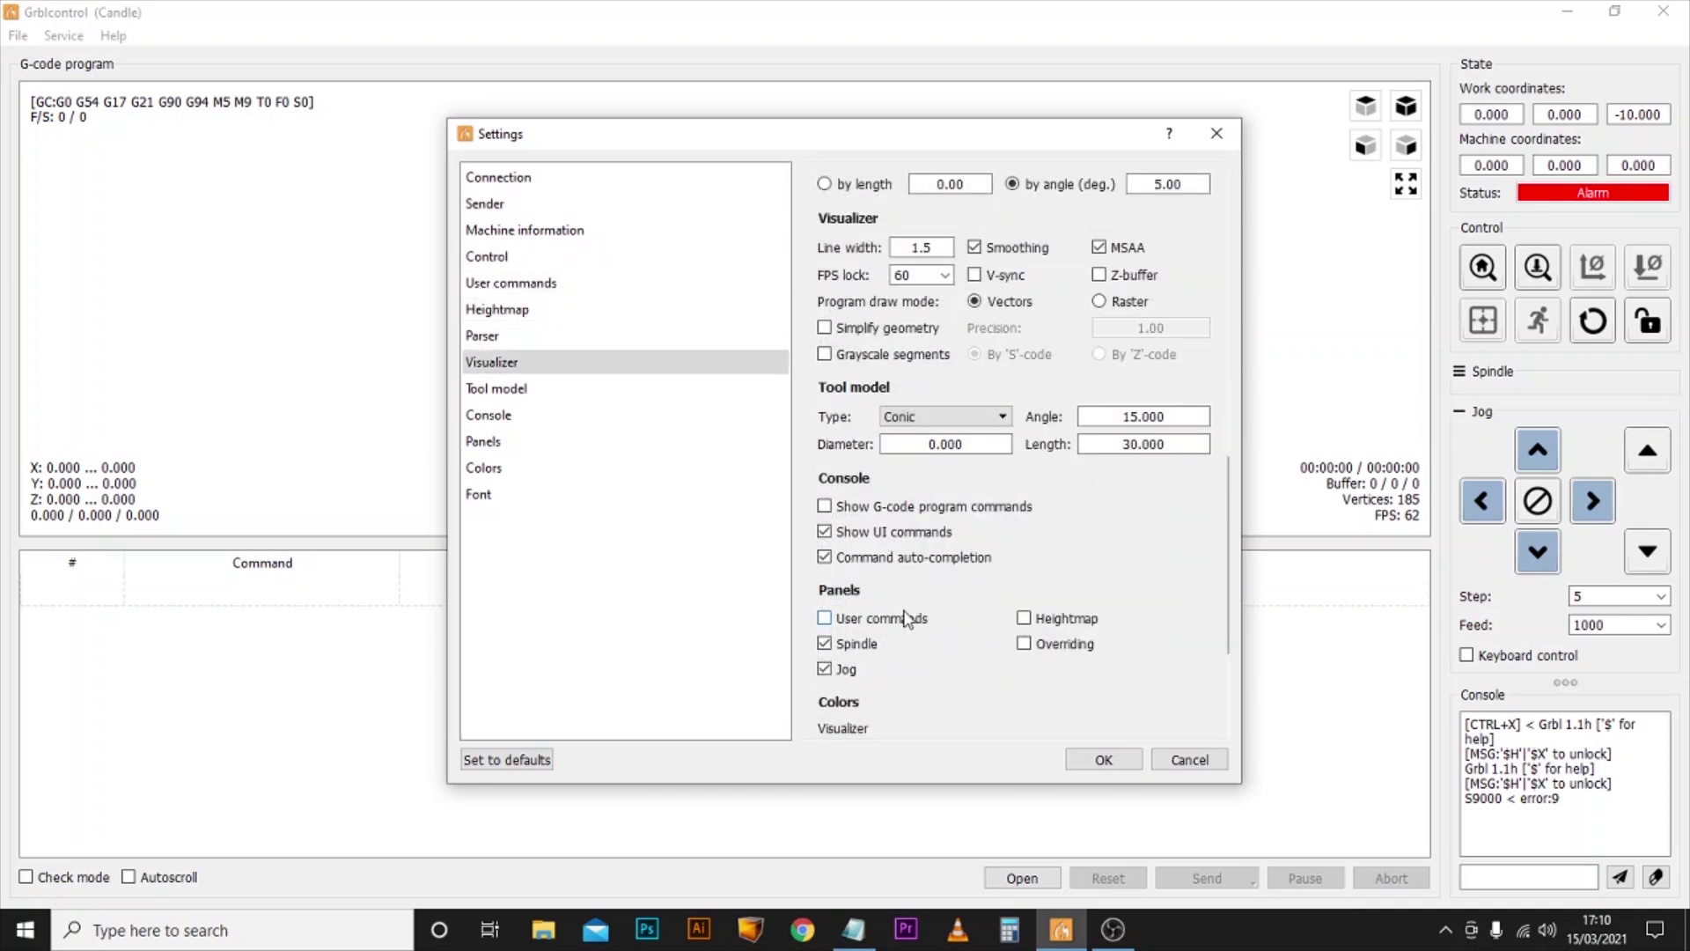
# Enable the User commands panel, confirm the settings with OK, and try user command button 1
pyautogui.click(825, 619)
pyautogui.click(1105, 759)
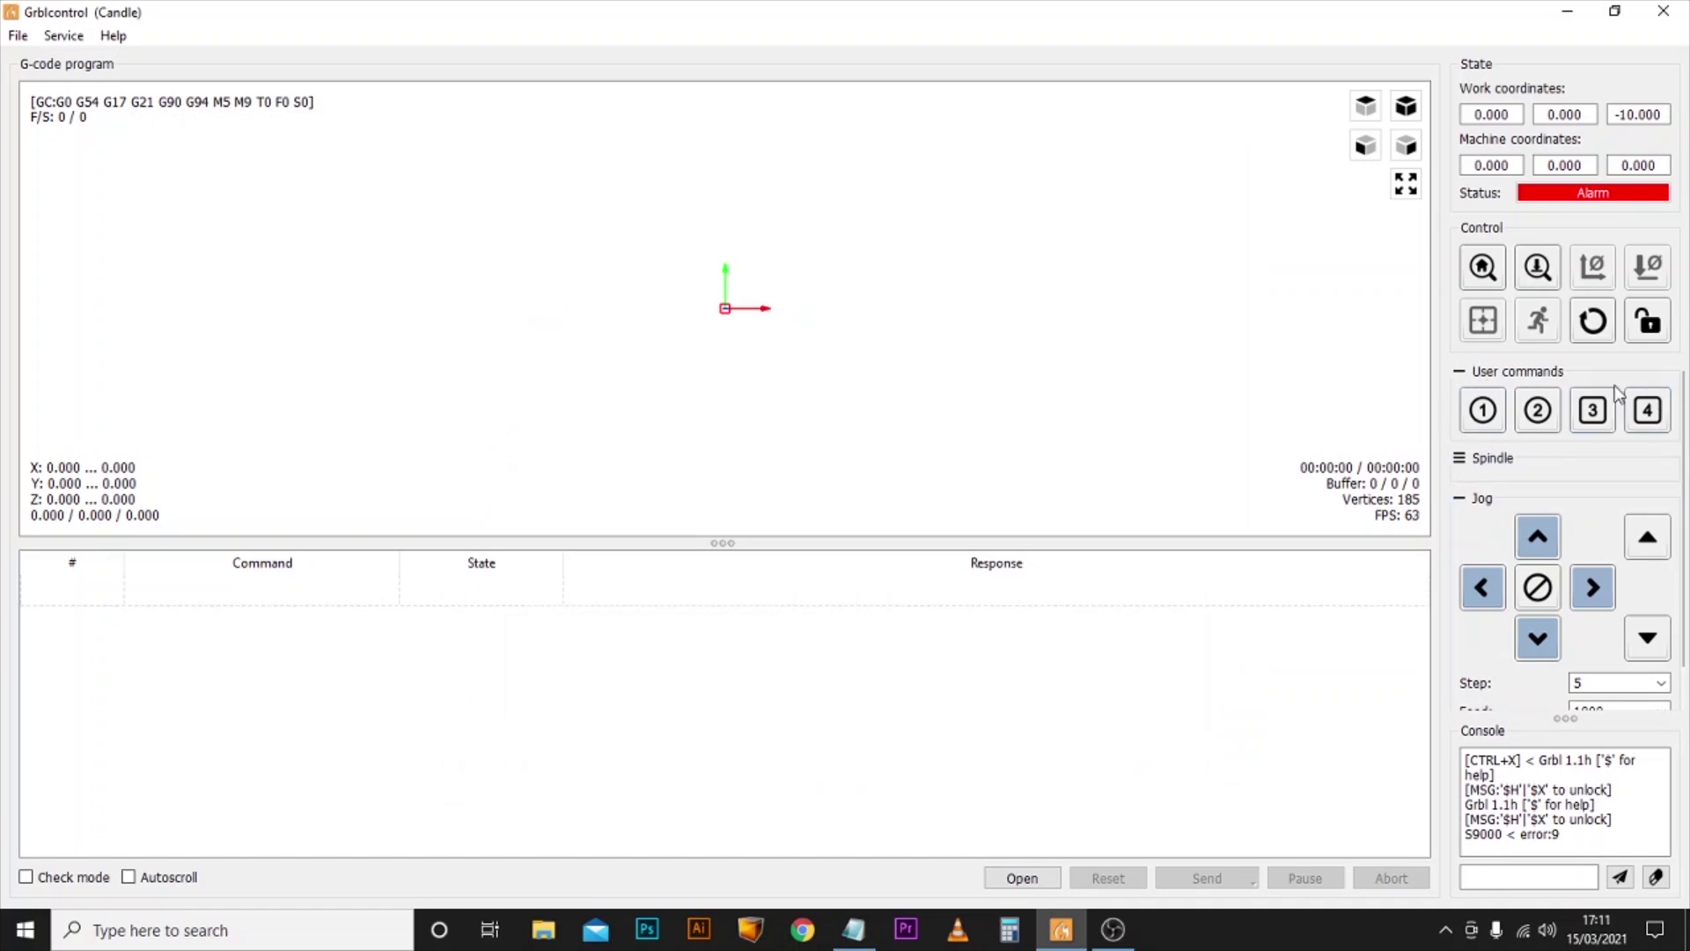
pyautogui.click(1492, 435)
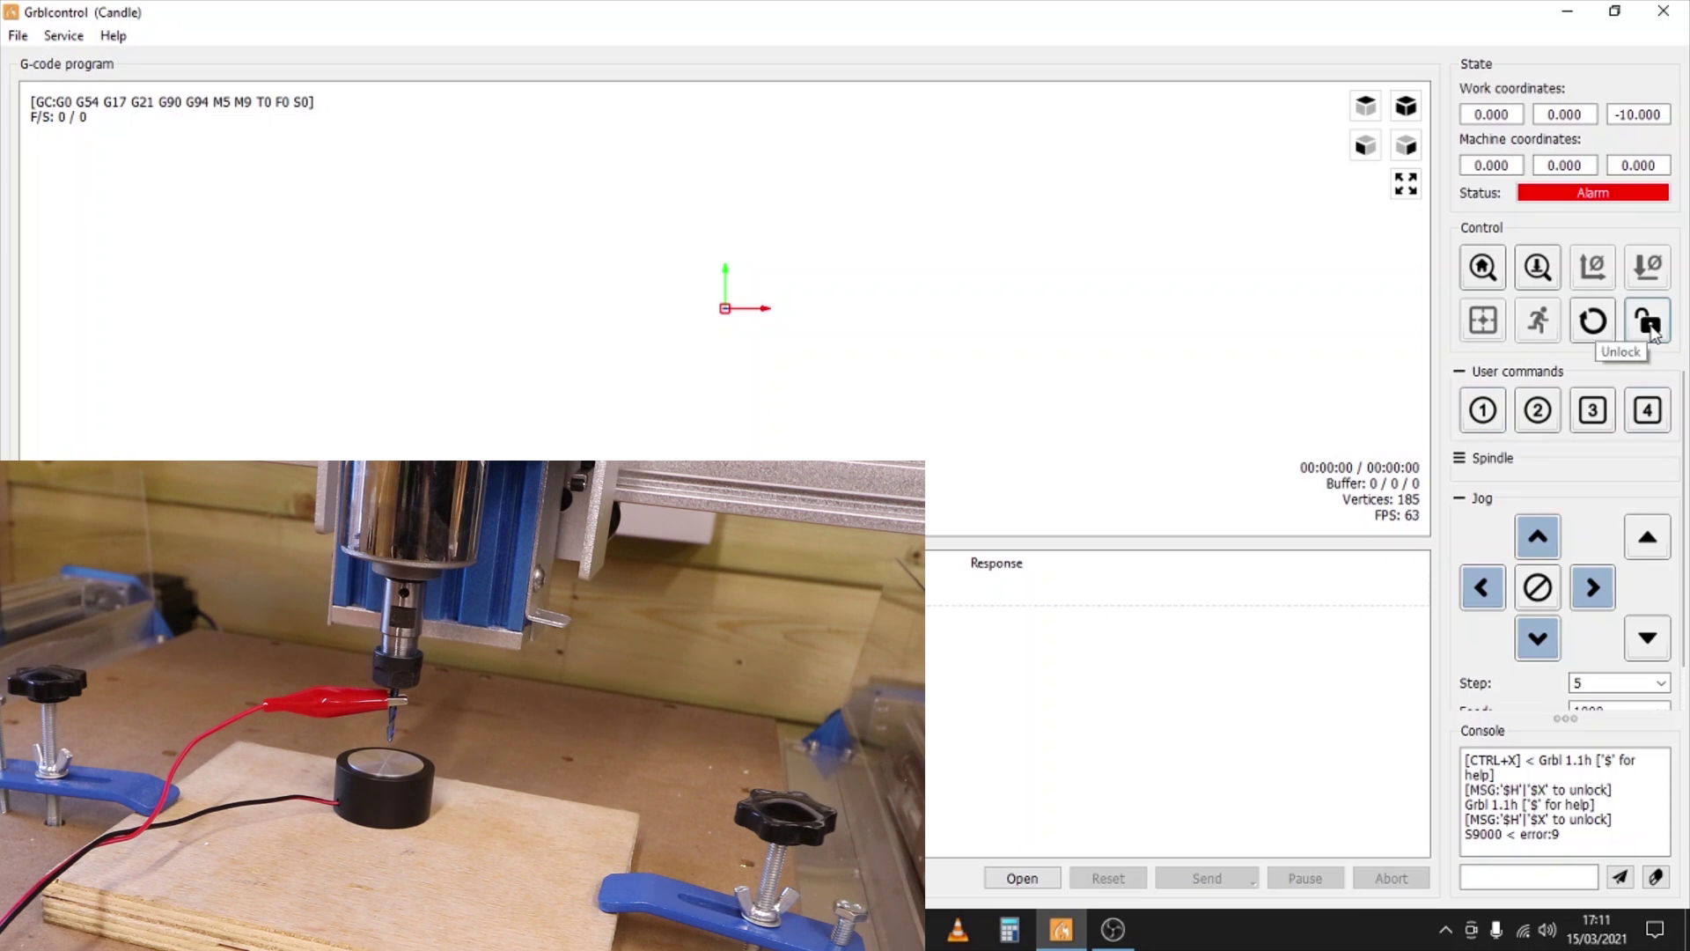
# Unlock the Grbl controller so its status changes from Alarm to Idle
pyautogui.click(1649, 330)
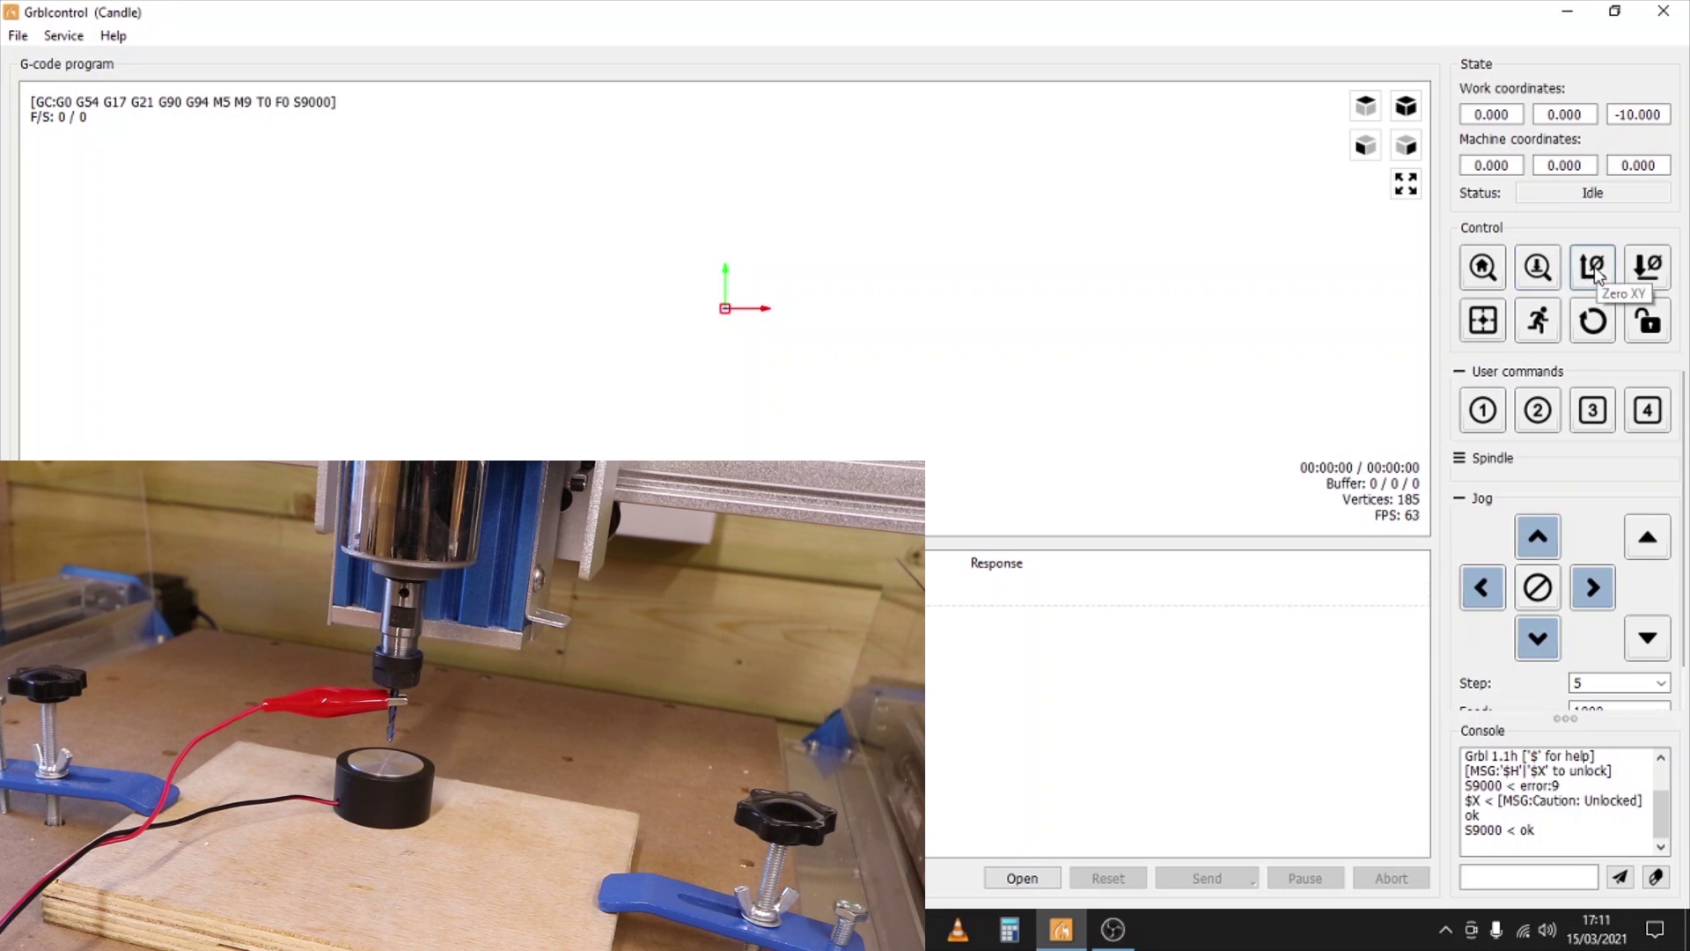
# Zero the X and Y work coordinates, then run the Z probe onto the touch plate
pyautogui.click(1595, 275)
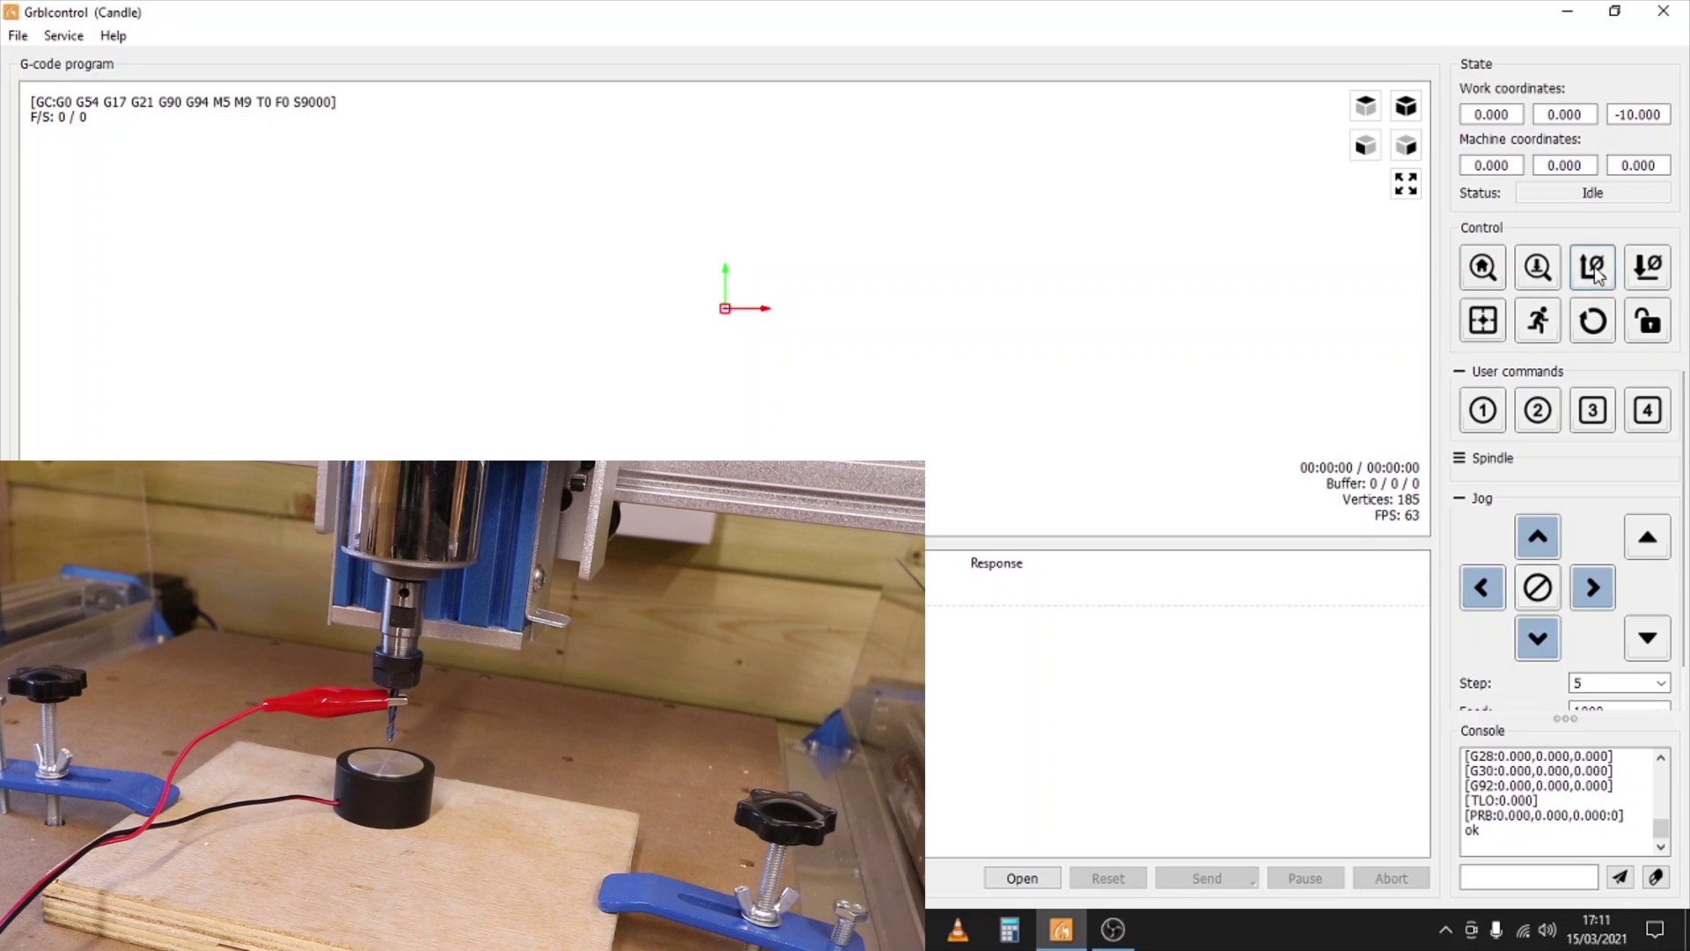
pyautogui.click(1538, 276)
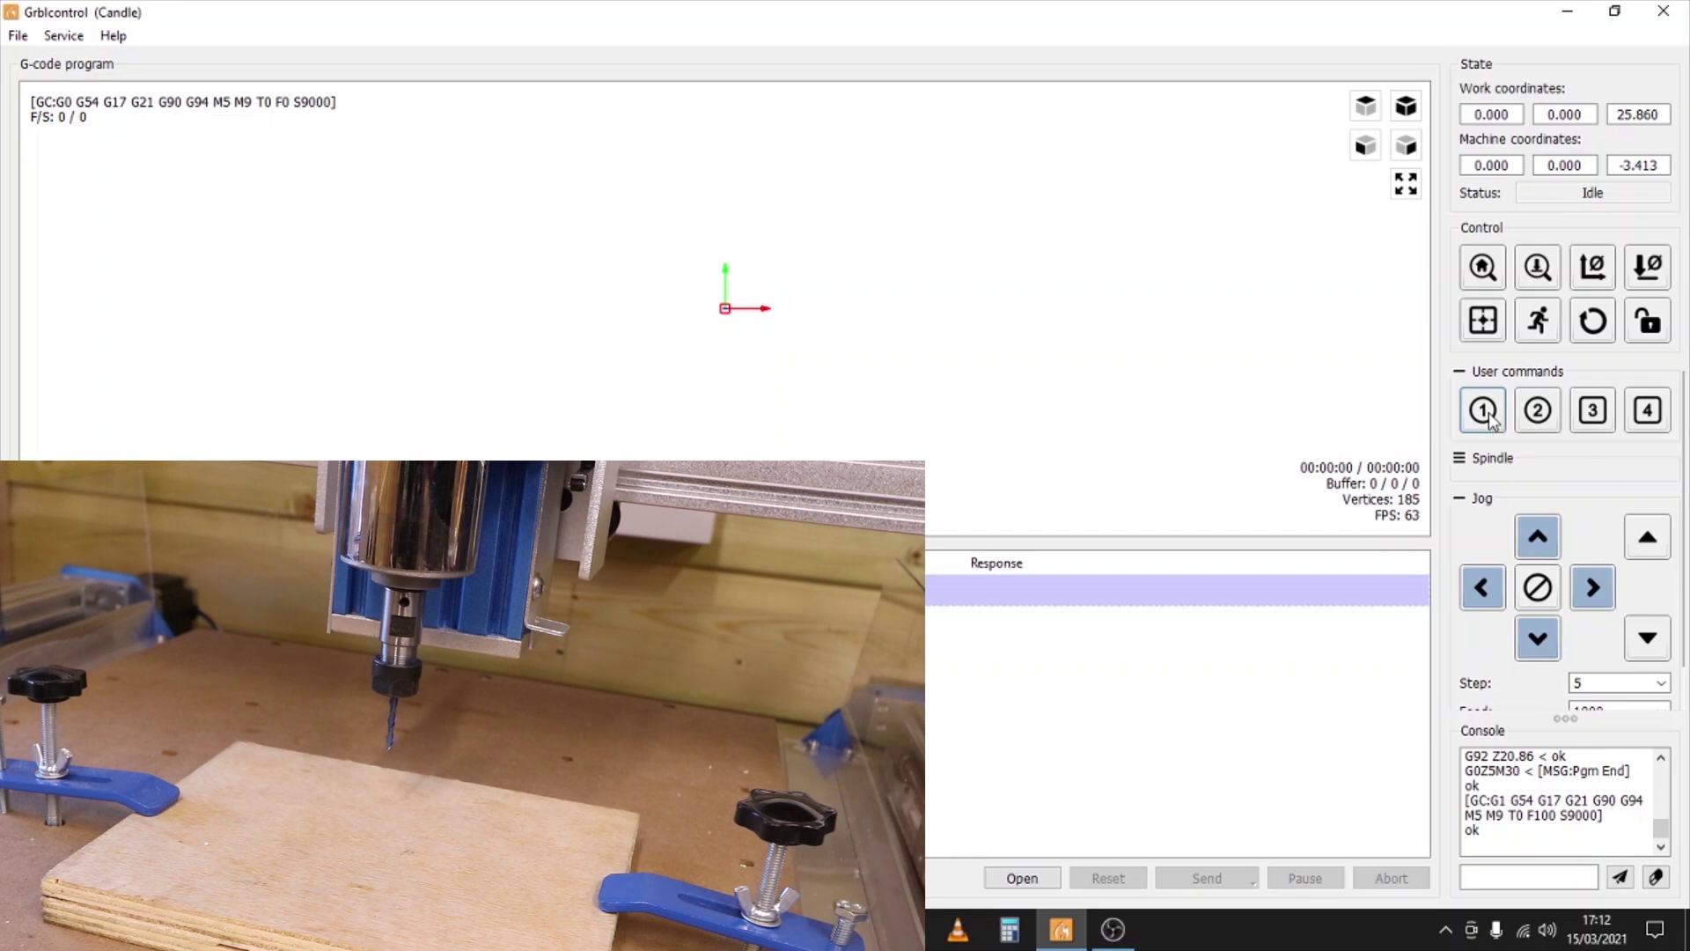
# Run user command 1 to return the bit to work origin X0 Y0 Z0
pyautogui.click(1484, 411)
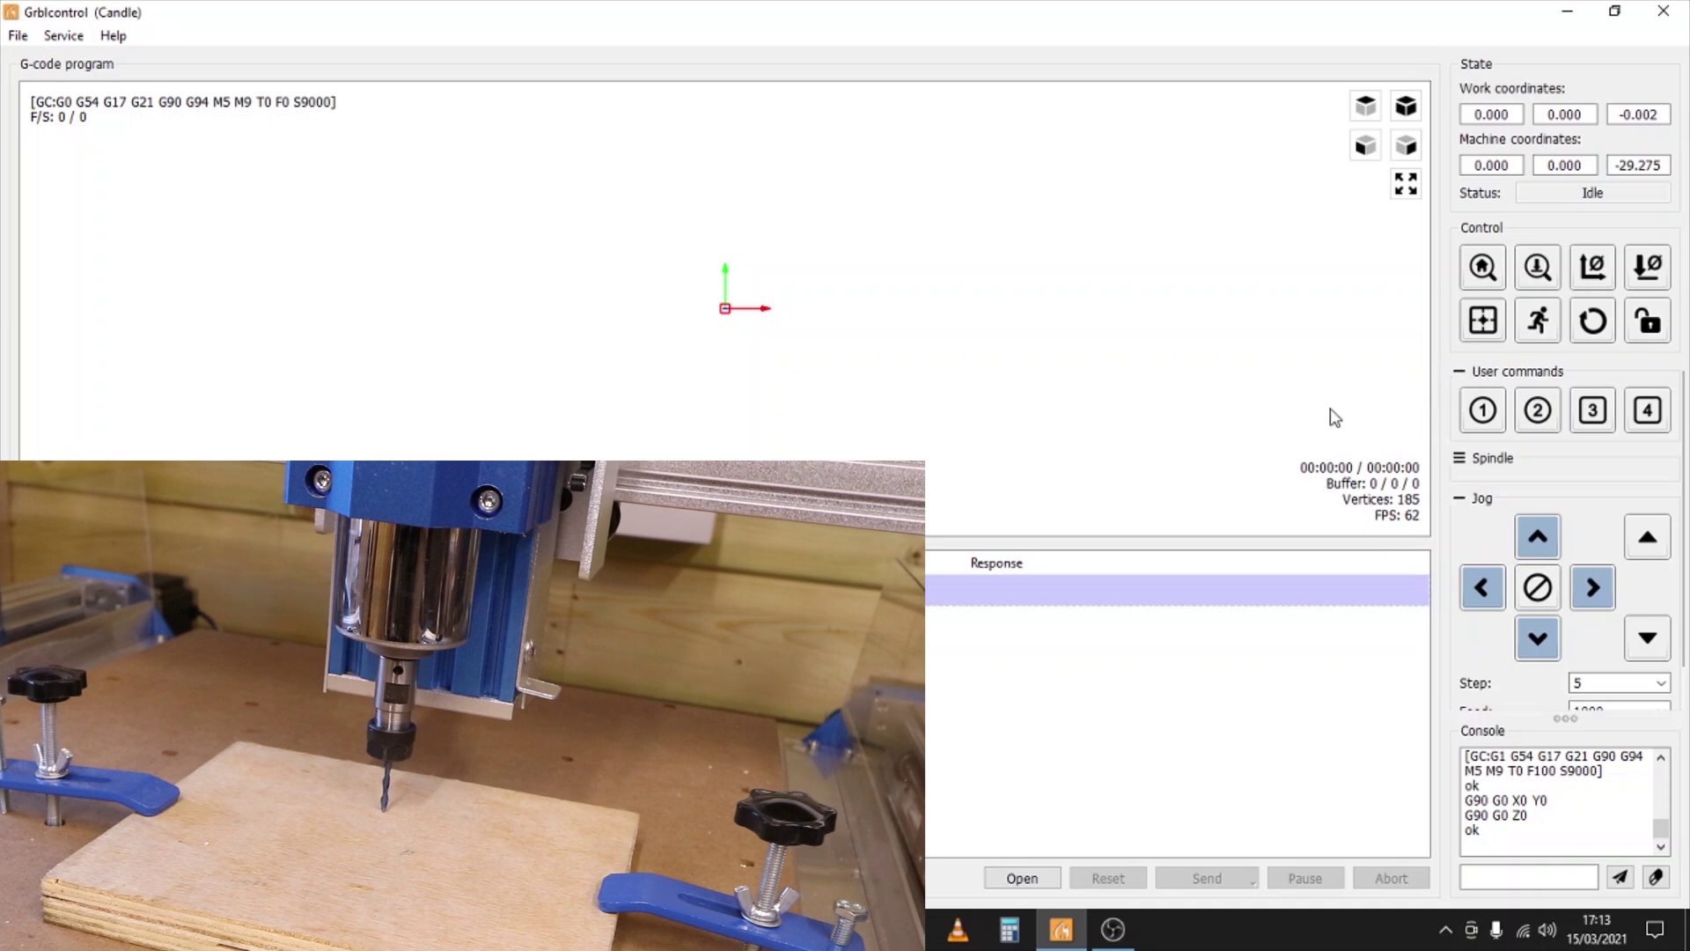
# Open 'Pocket 40mm wide 1mm deep.nc' from the Z probe files for Candle folder and send it to cut
pyautogui.click(23, 40)
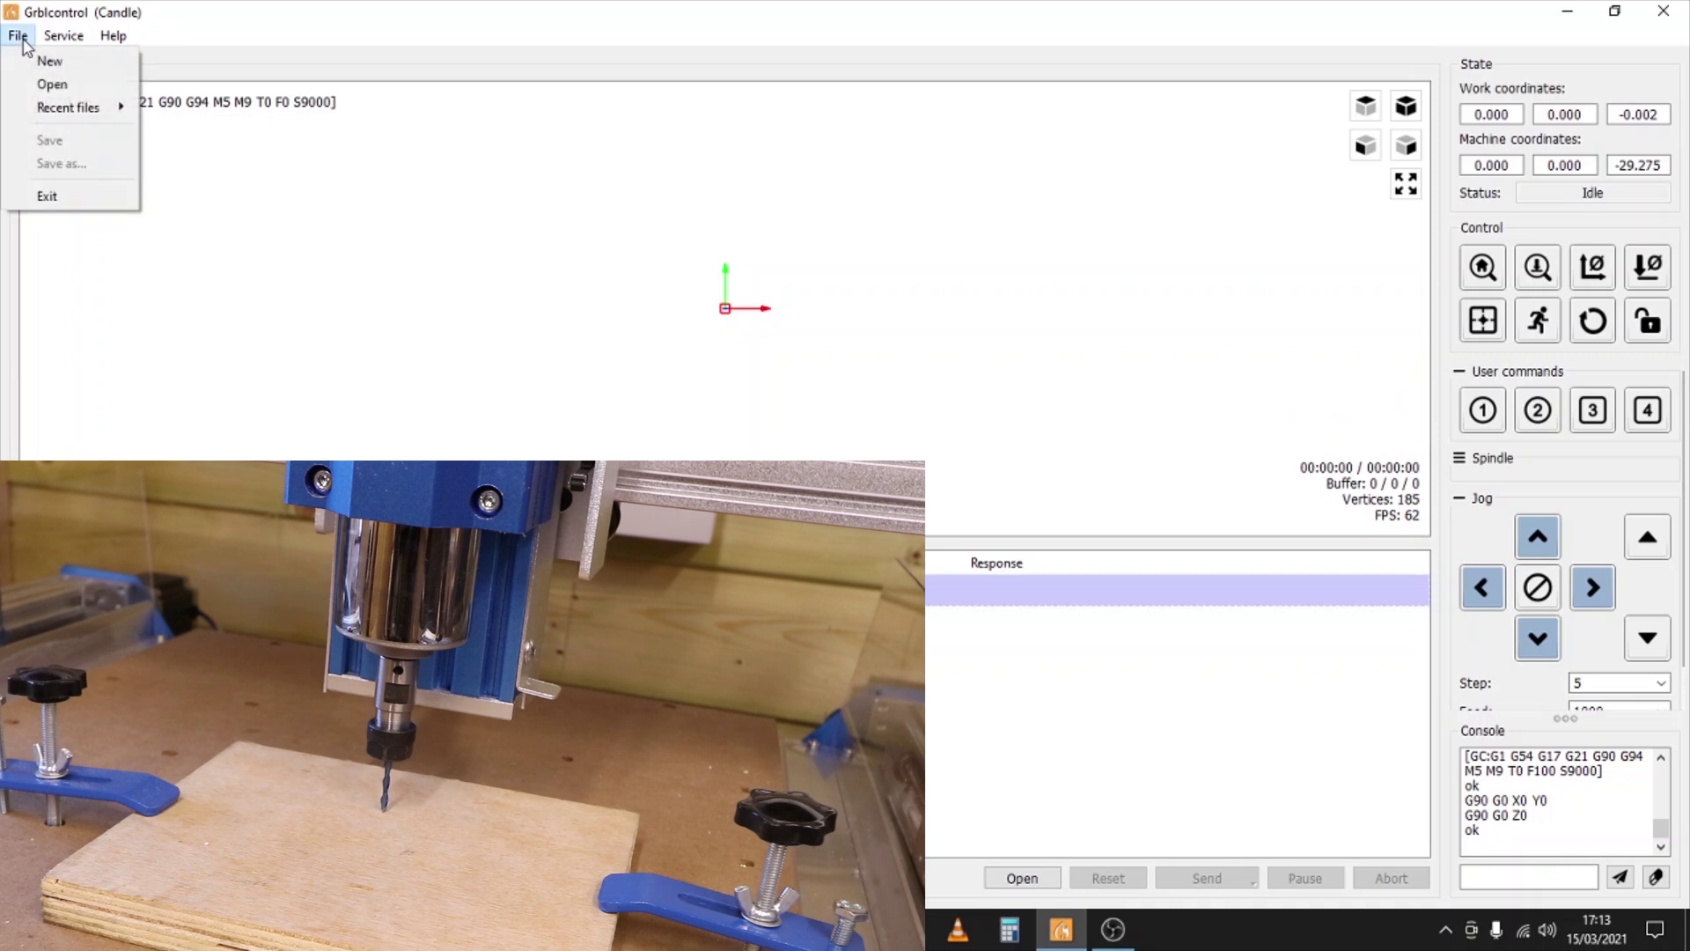
pyautogui.click(46, 88)
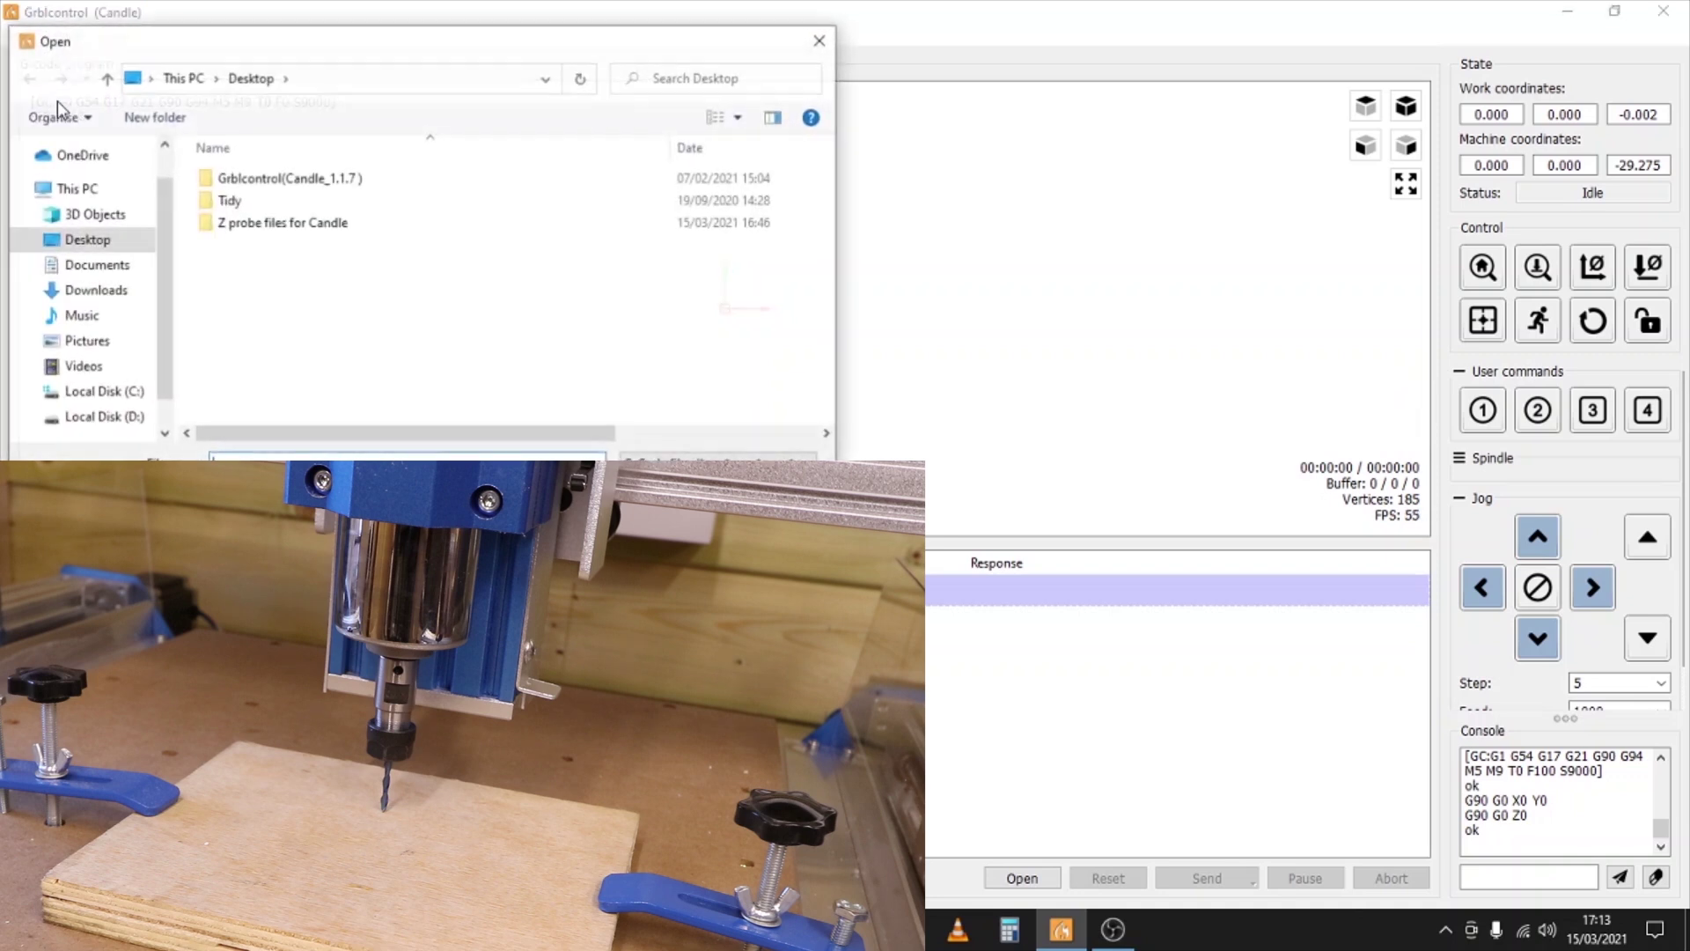
pyautogui.doubleClick(274, 225)
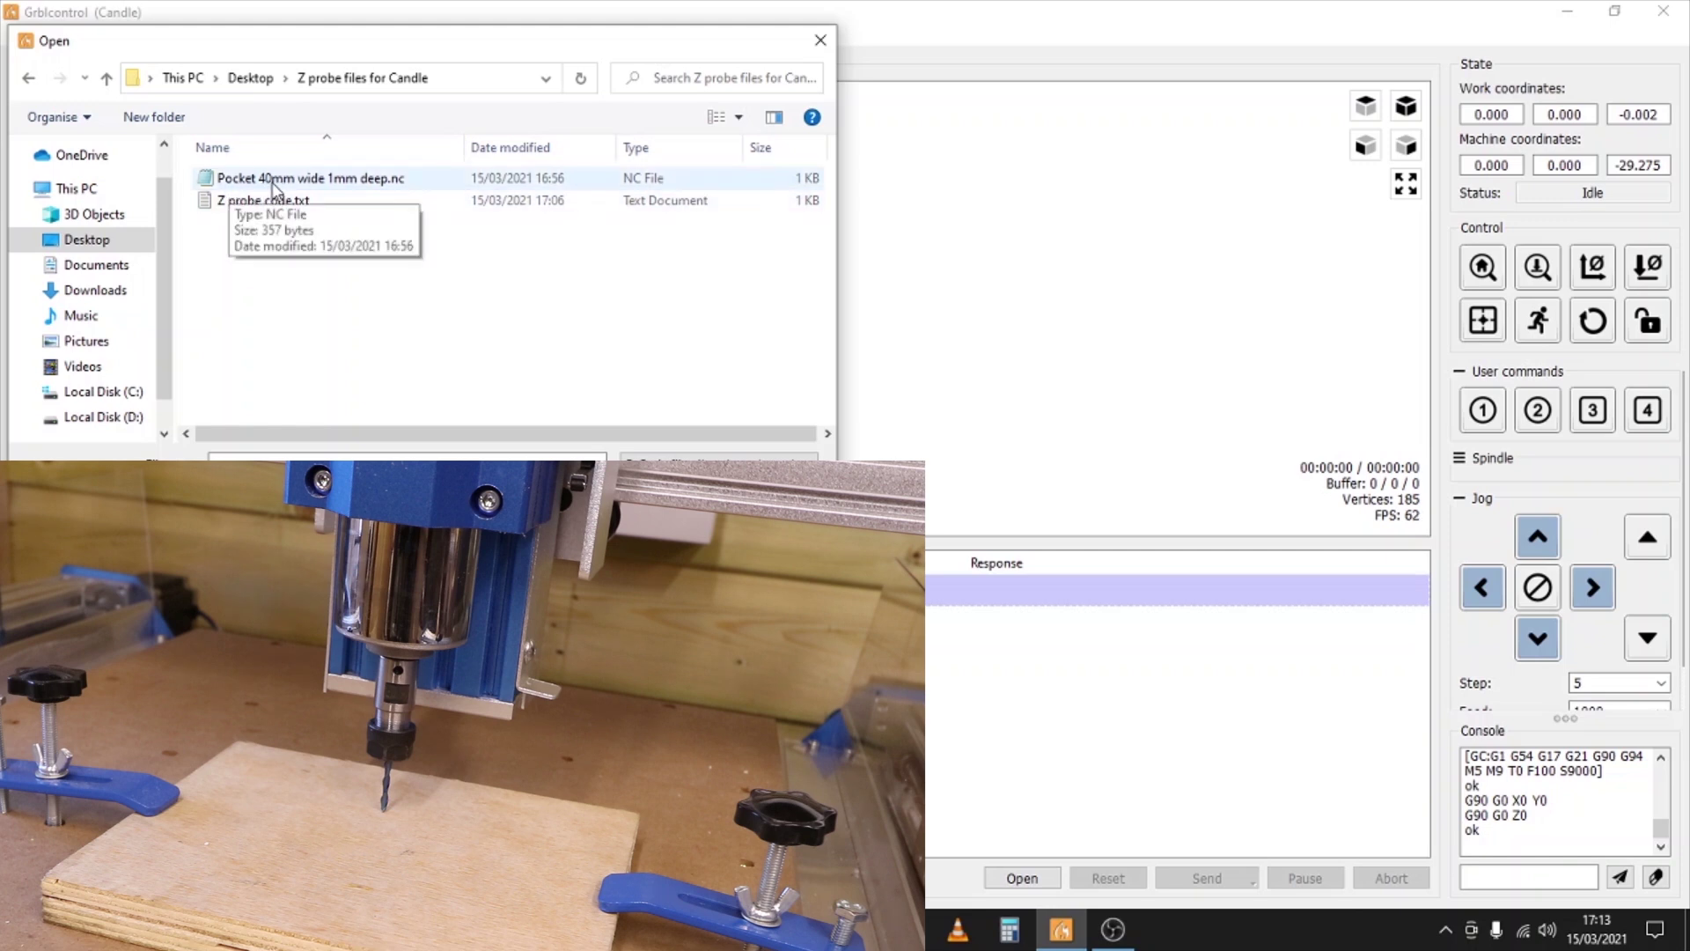
pyautogui.click(318, 181)
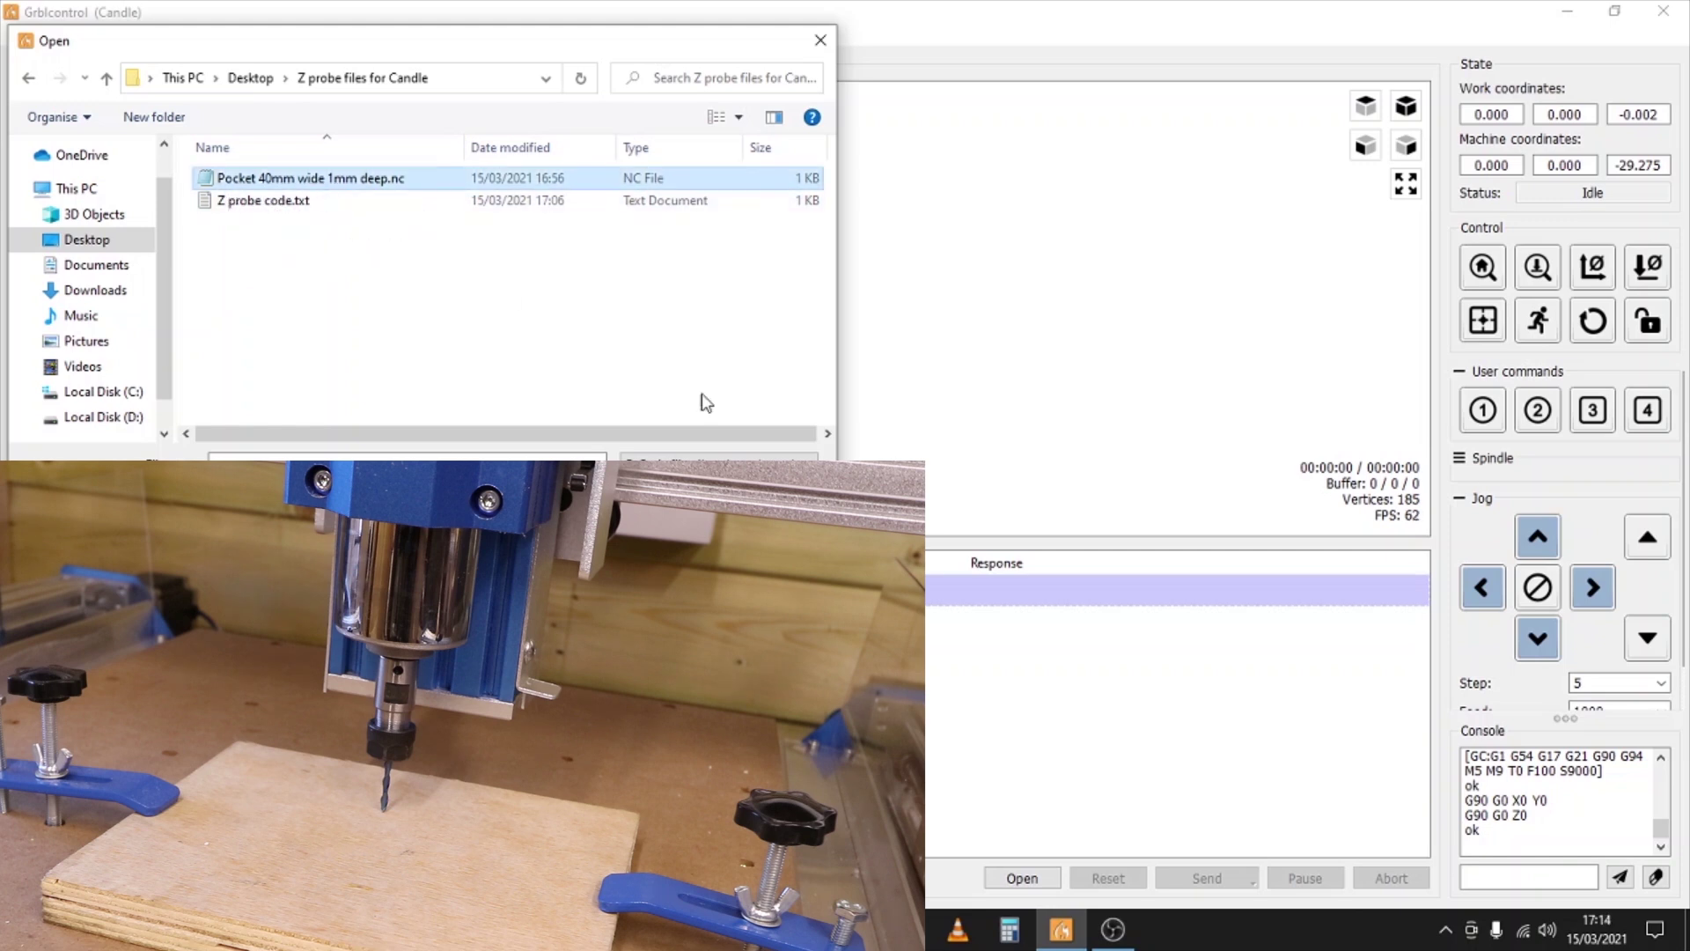
pyautogui.click(743, 488)
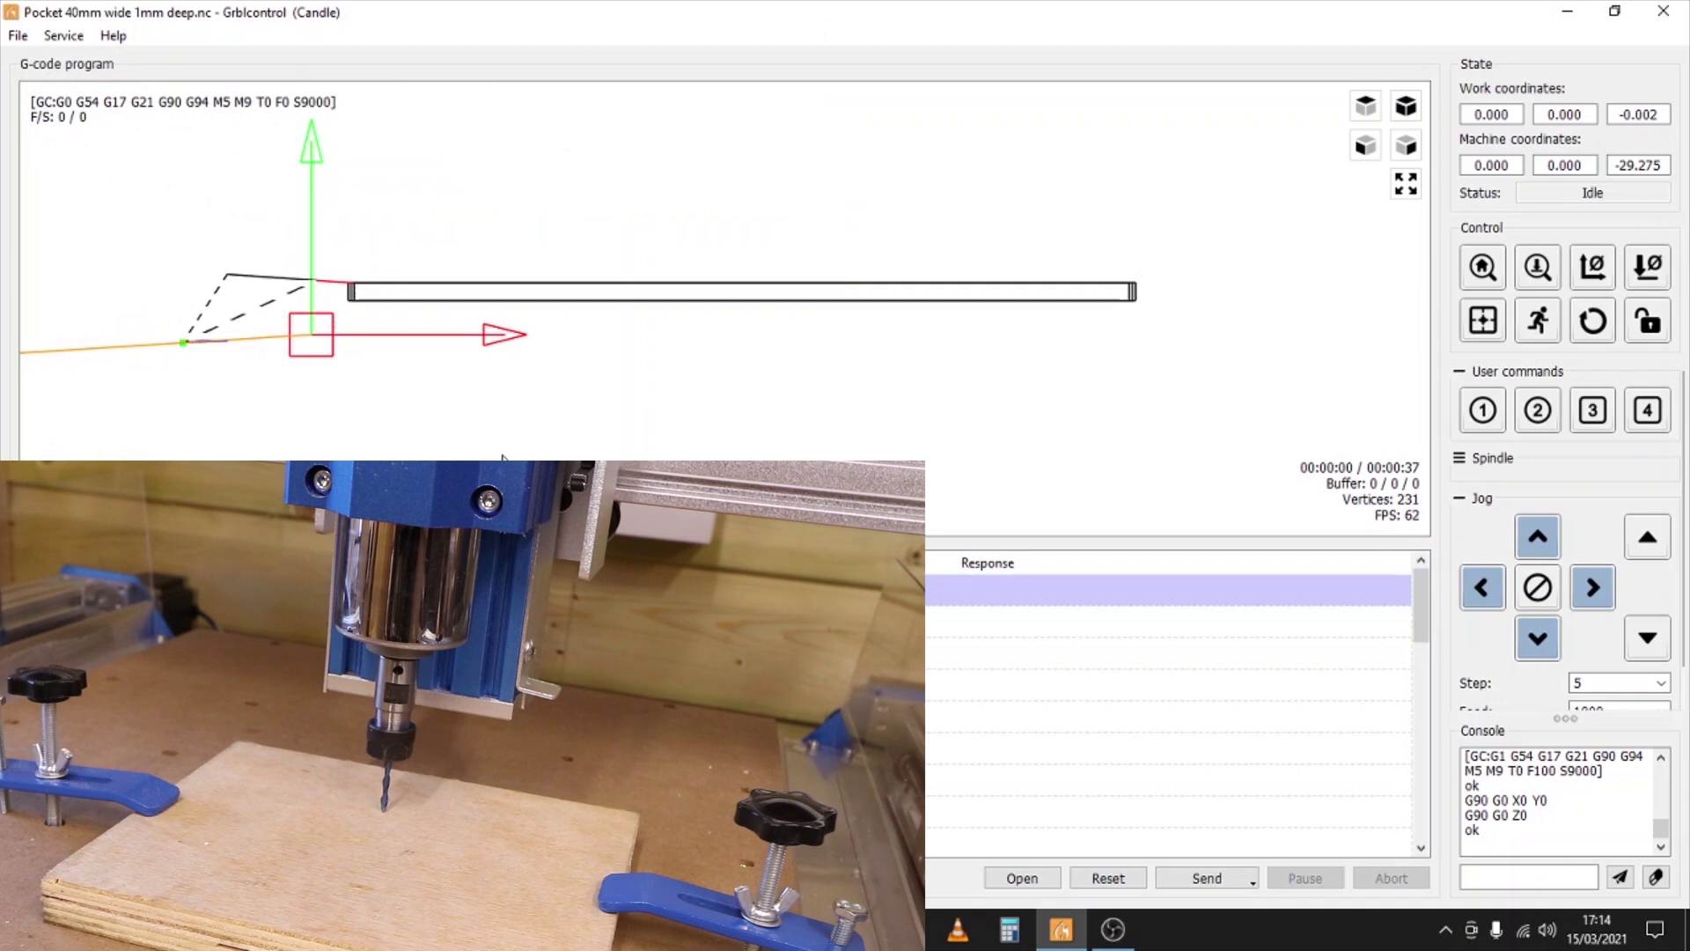
pyautogui.moveTo(490, 457); pyautogui.dragTo(490, 378)
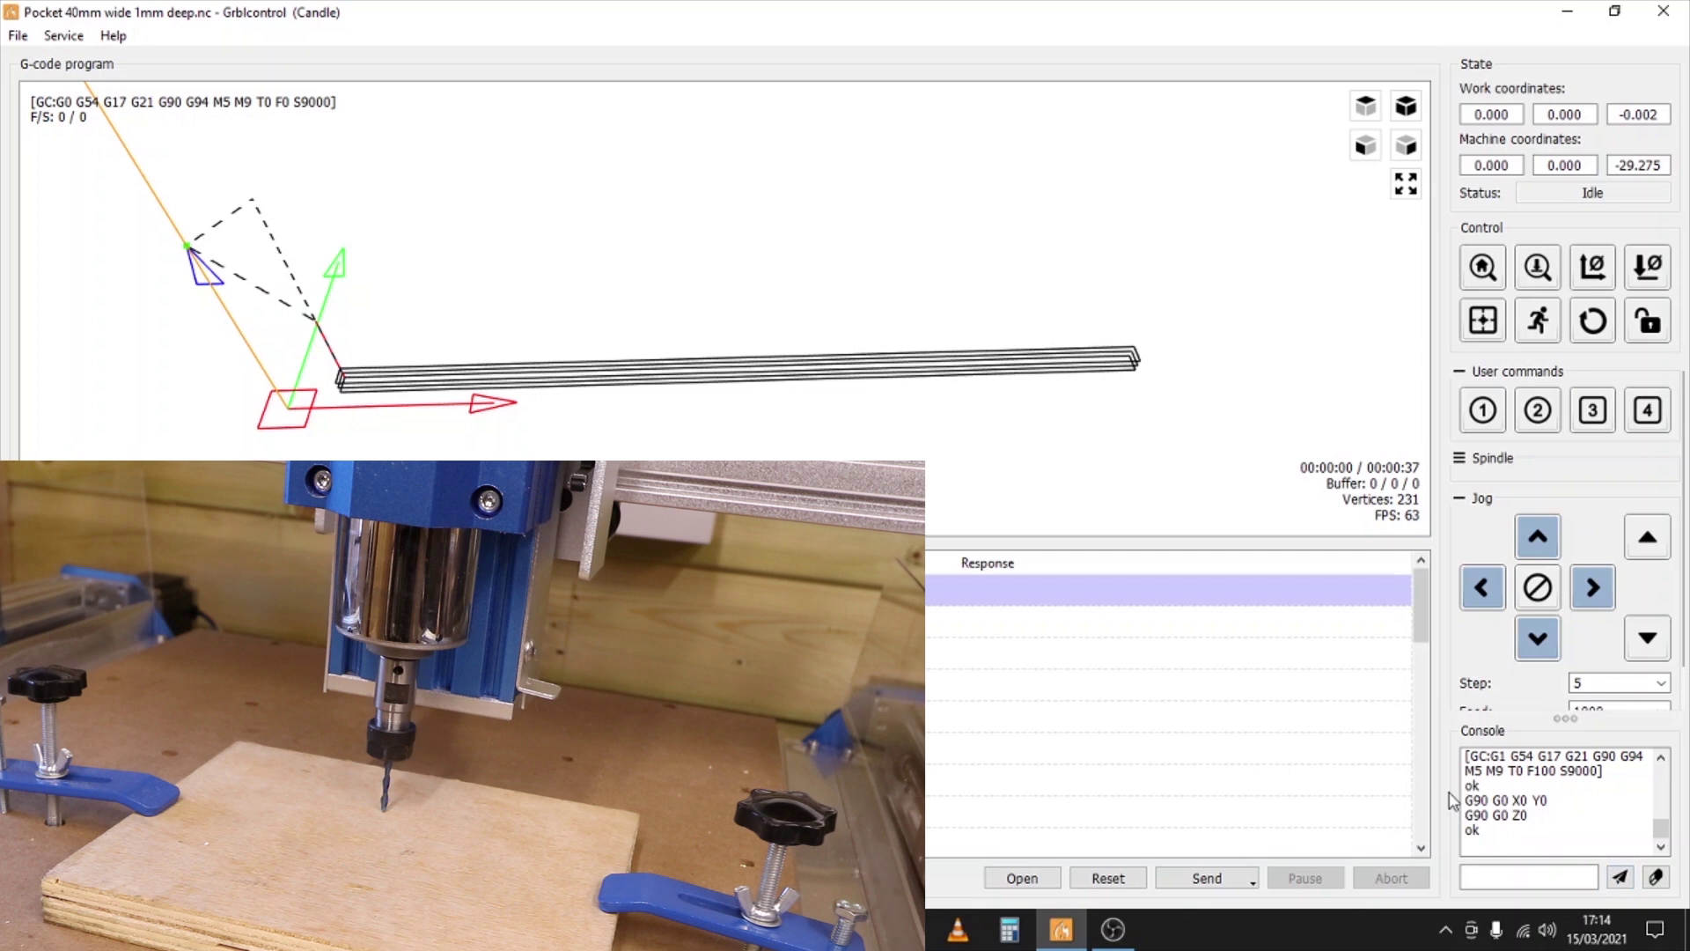
pyautogui.click(1207, 878)
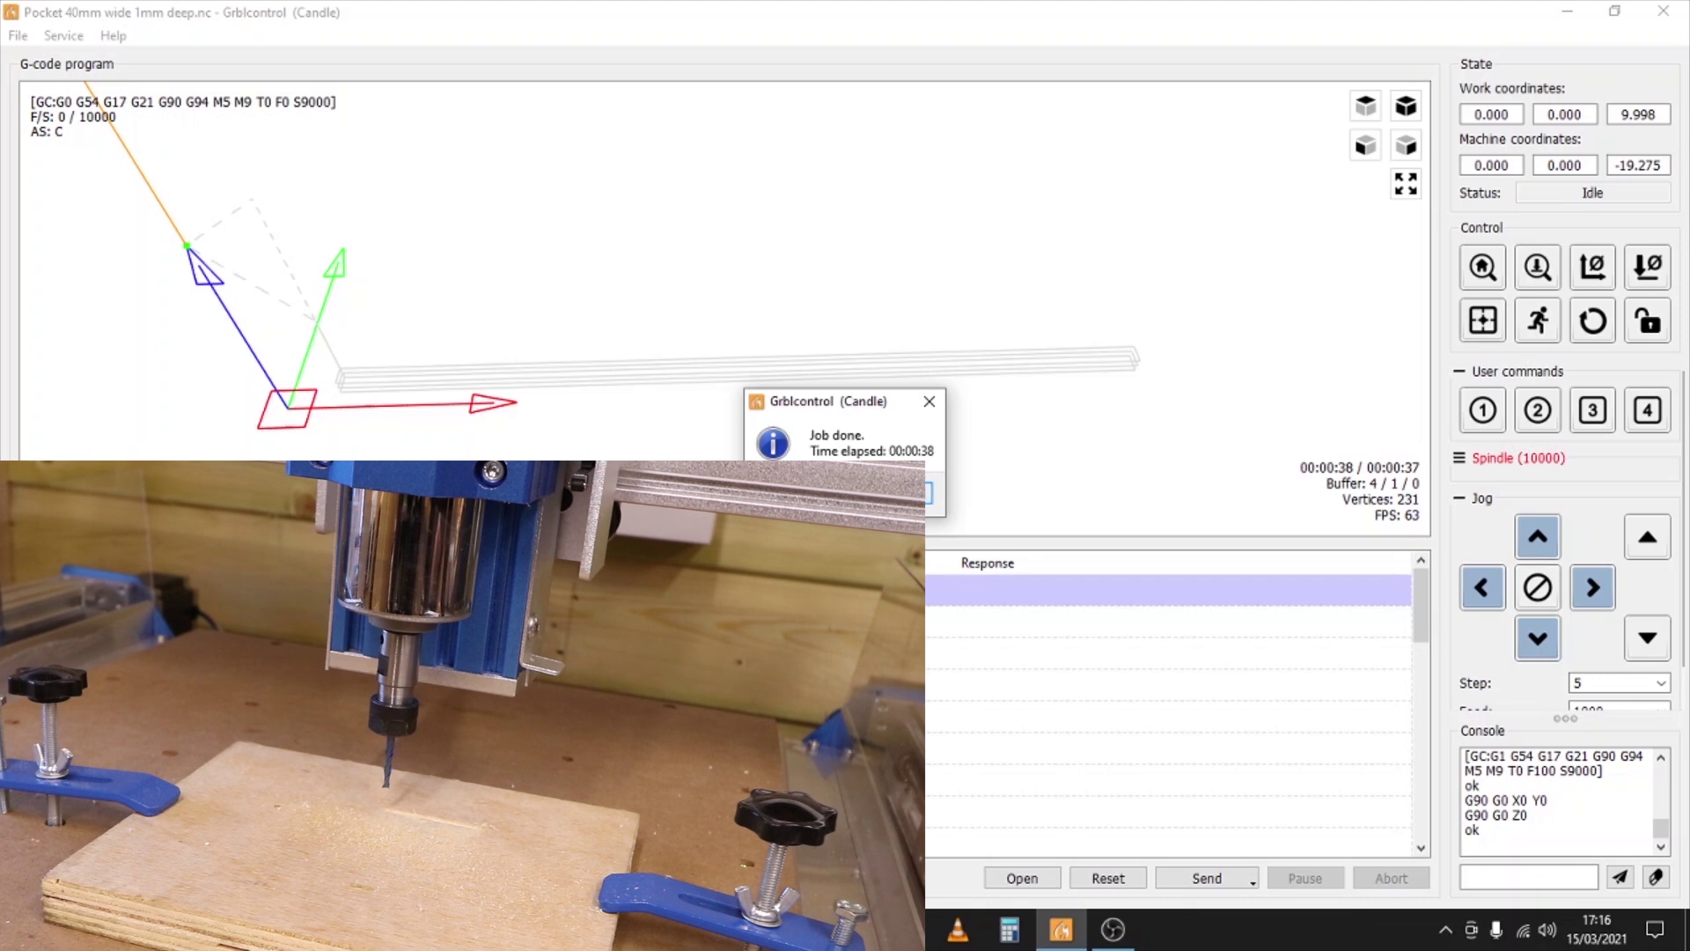
# Dismiss the job-done message and jog the machine 40 mm in the Y+ direction
pyautogui.click(896, 493)
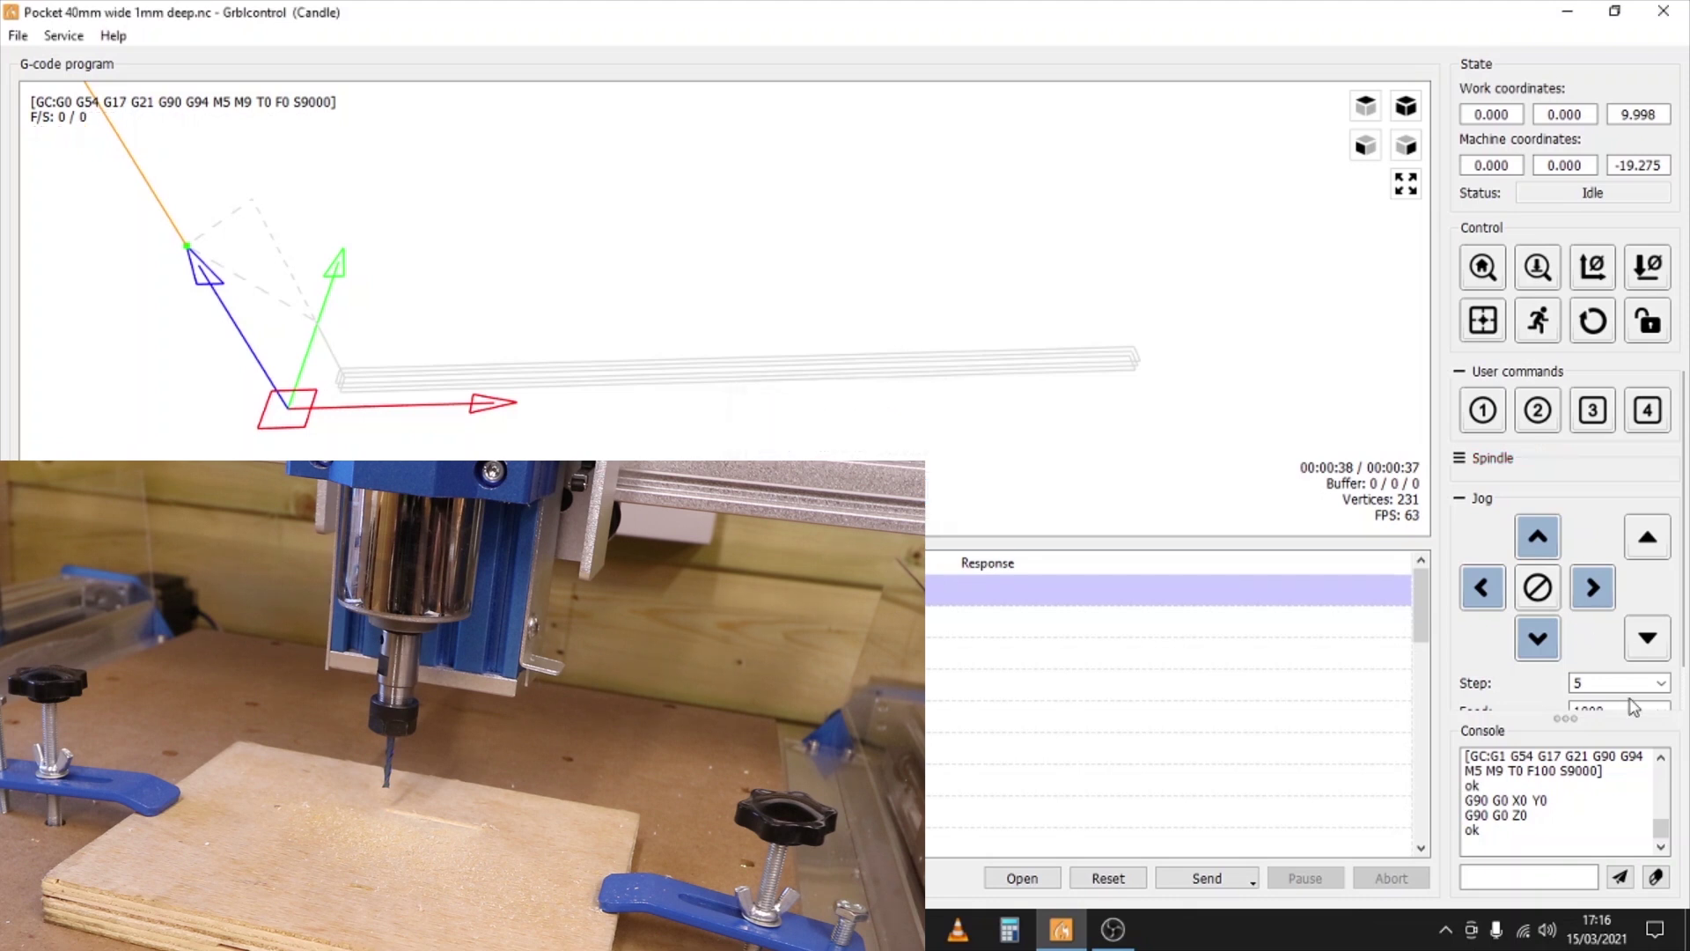
pyautogui.click(1572, 683)
pyautogui.write('40')
pyautogui.click(1536, 548)
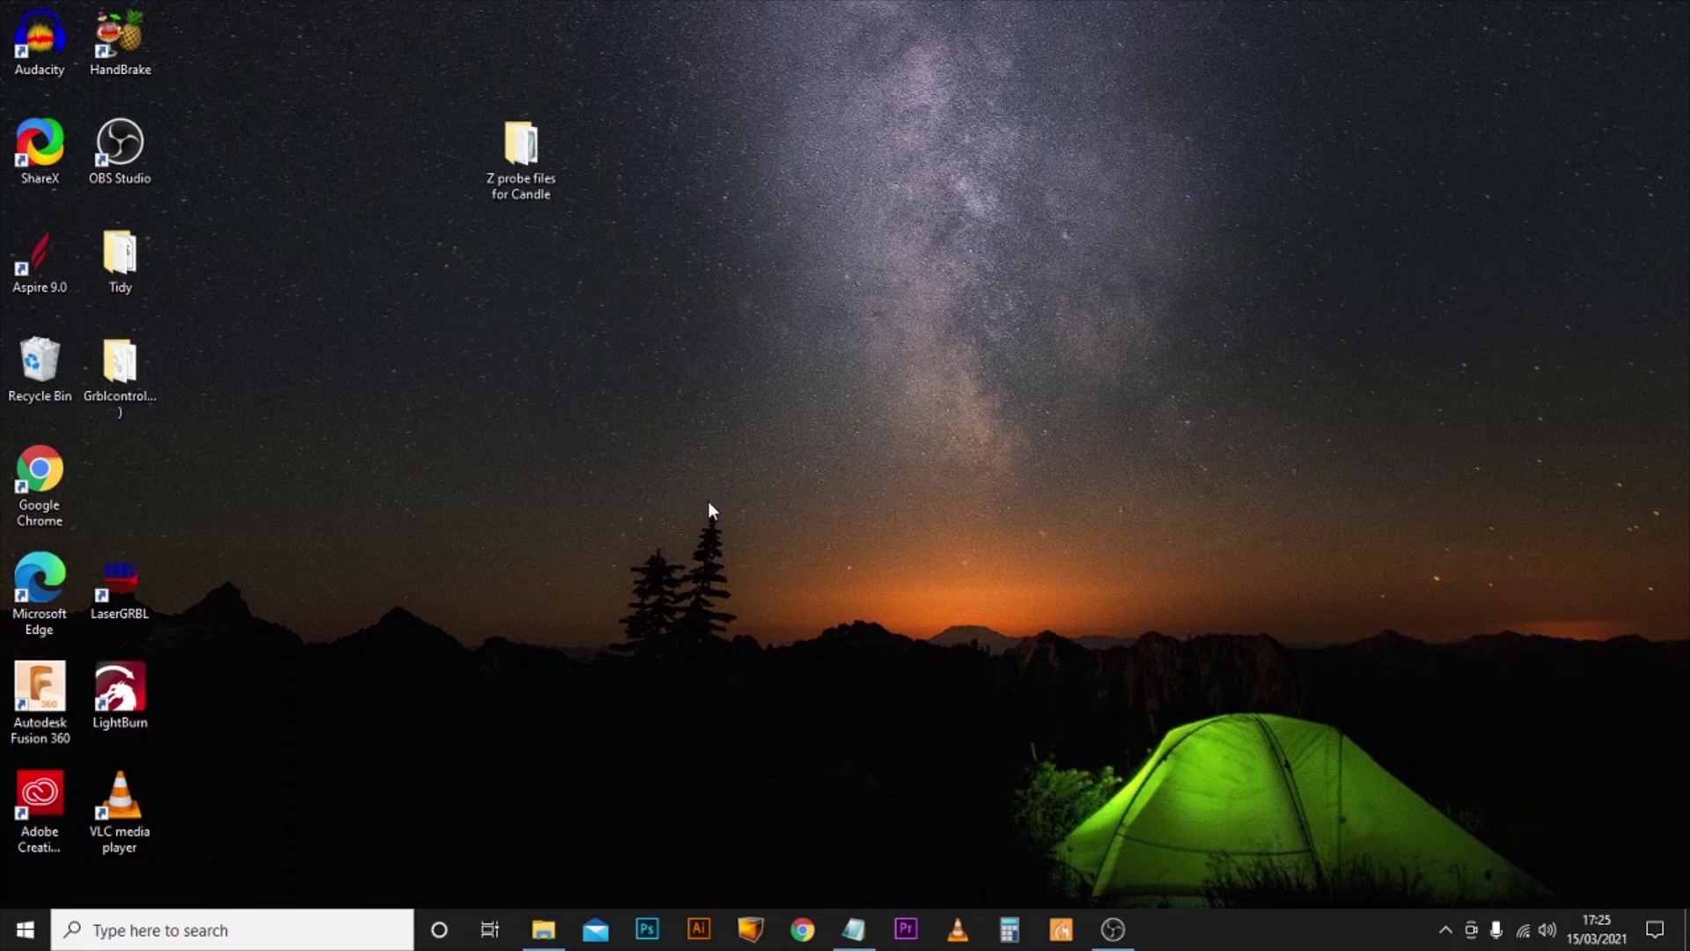
# Launch Universal Gcode Platform and open the Probe Module from Window > Plugins
pyautogui.click(758, 937)
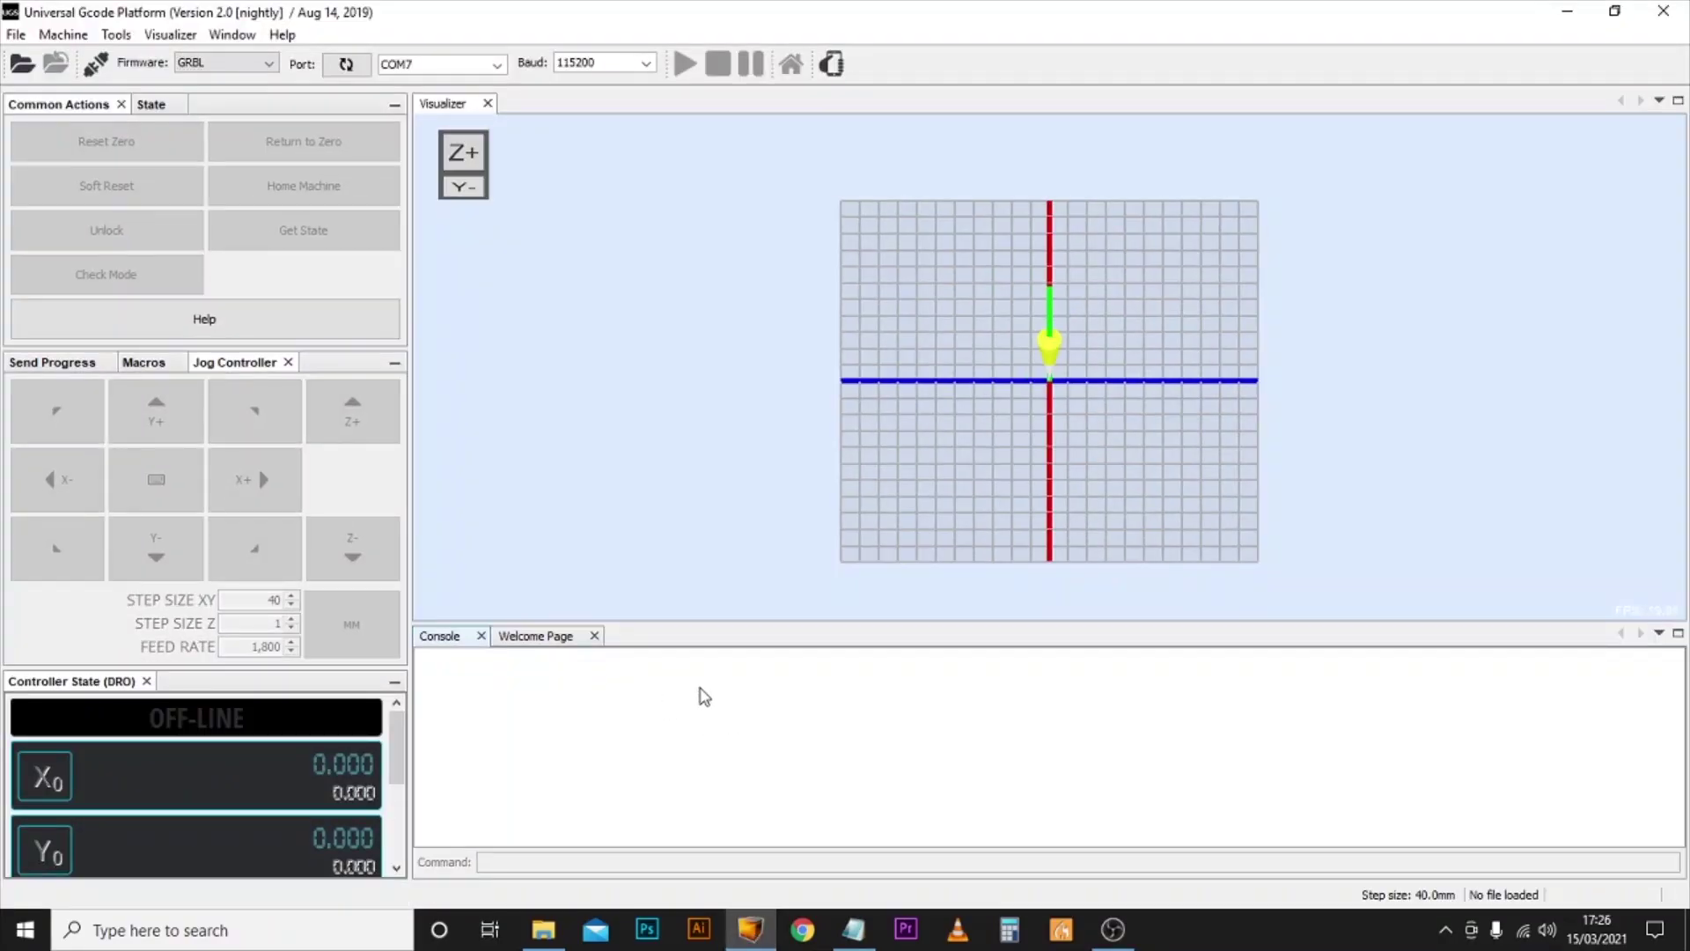
pyautogui.click(232, 35)
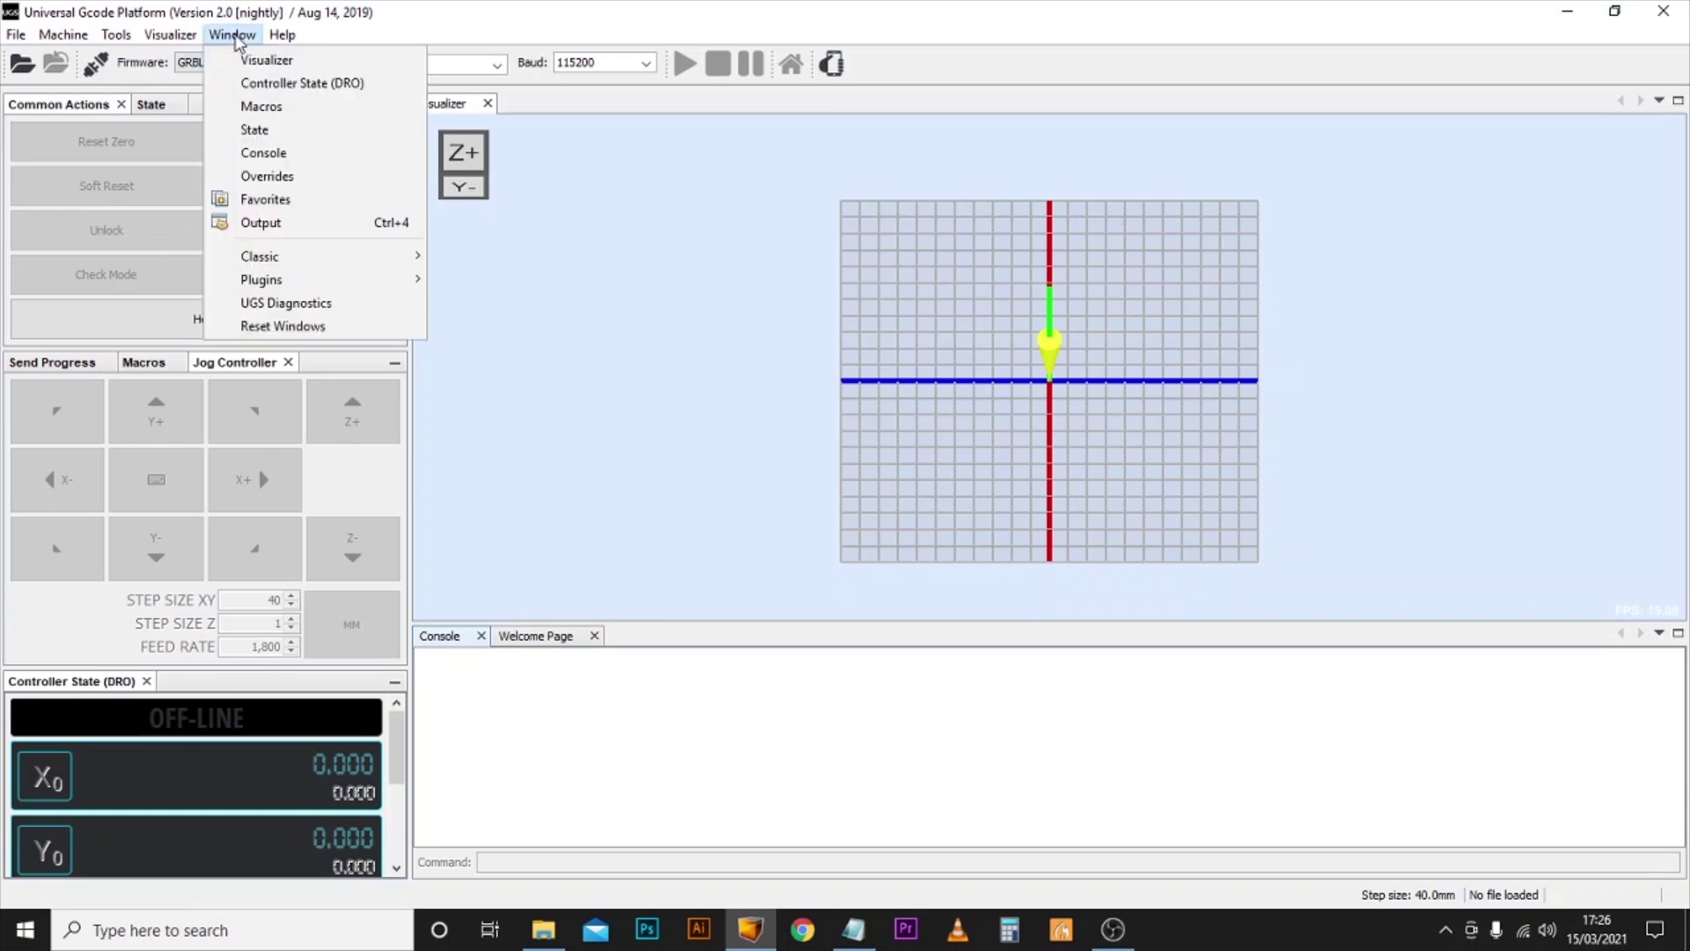
pyautogui.moveTo(308, 282)
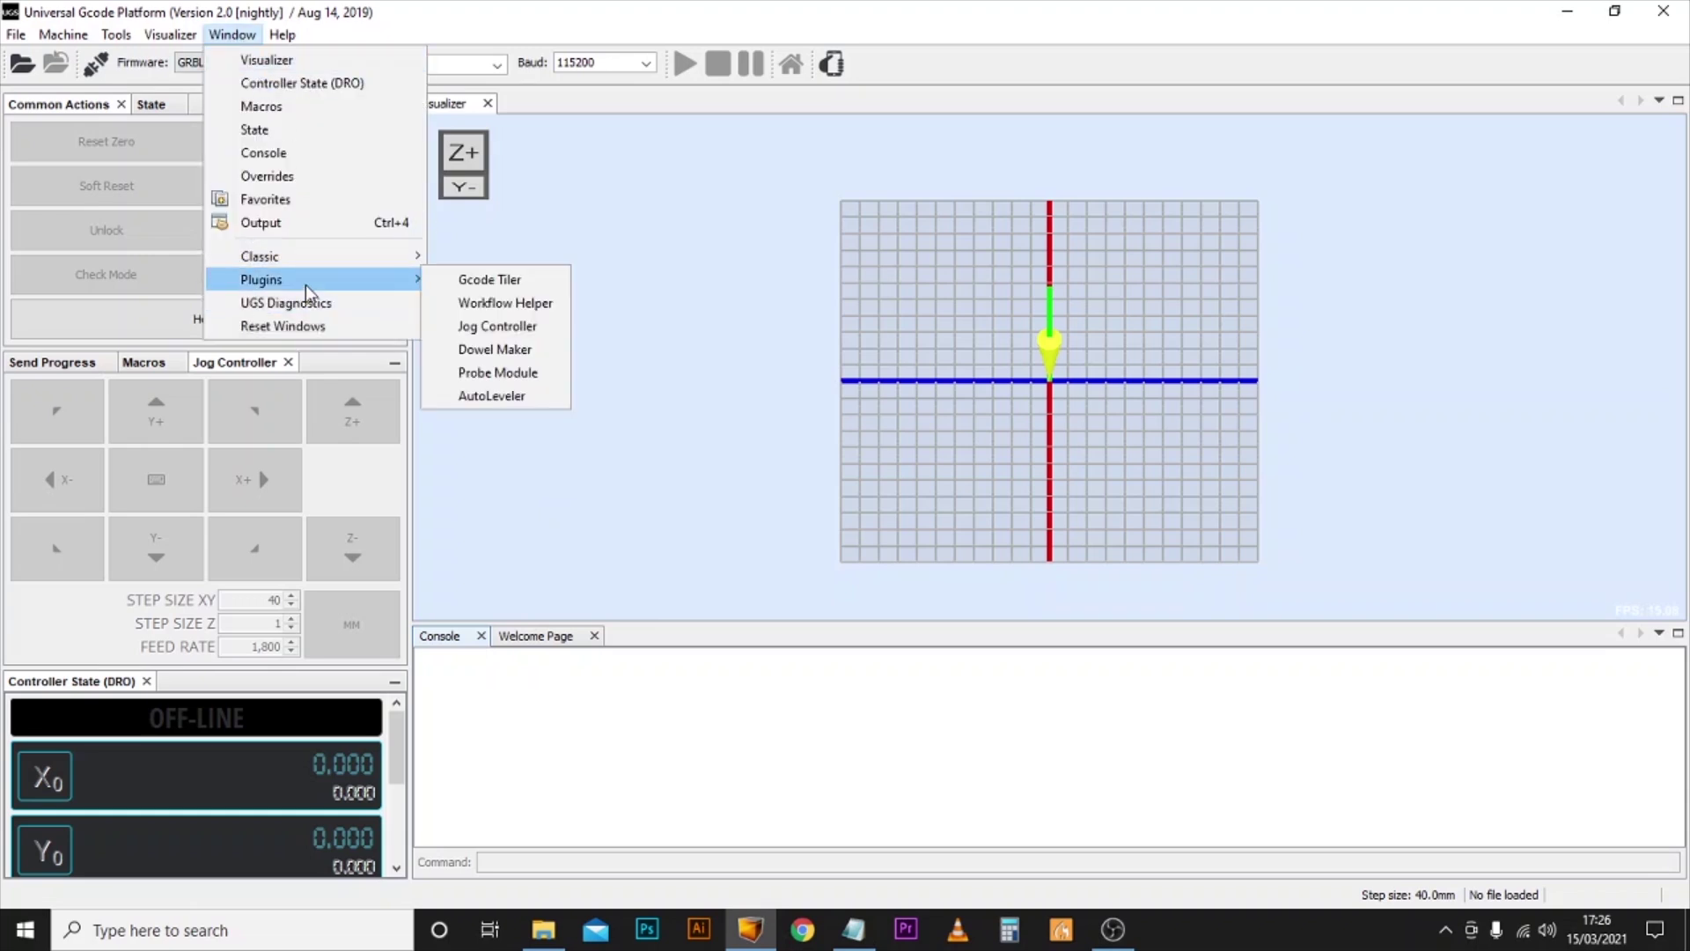
pyautogui.click(498, 373)
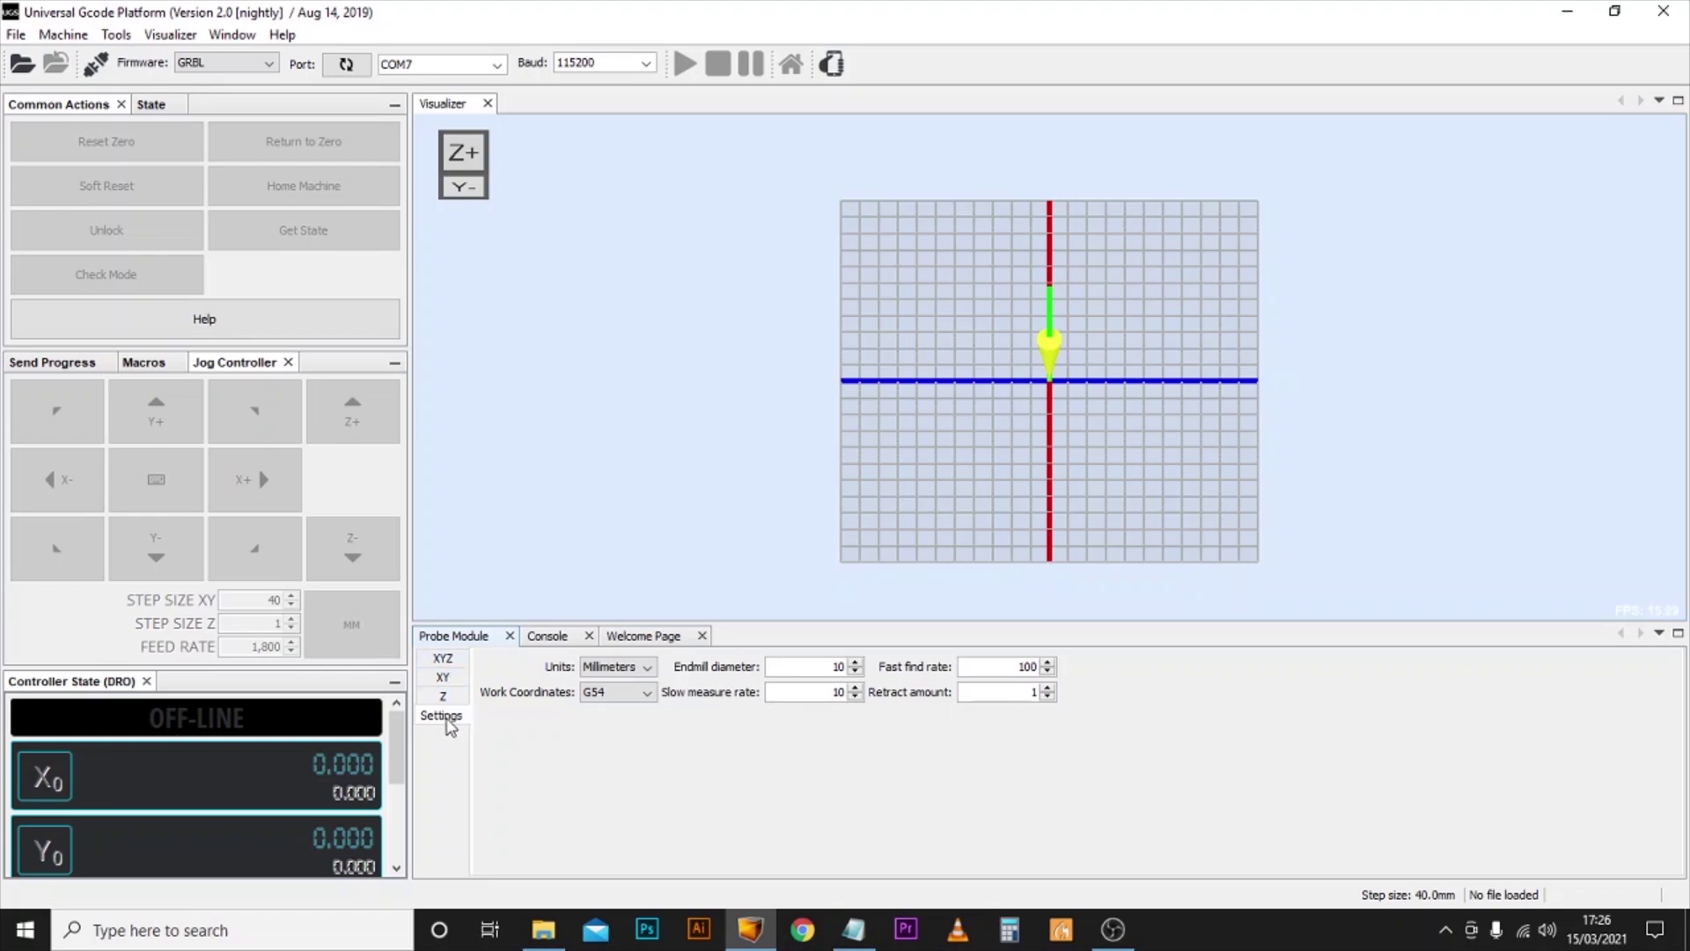
# Clear the retract amount in the Probe Module settings, then show the Z probing page
pyautogui.click(449, 720)
pyautogui.click(1034, 691)
pyautogui.press('BackSpace')
pyautogui.click(444, 697)
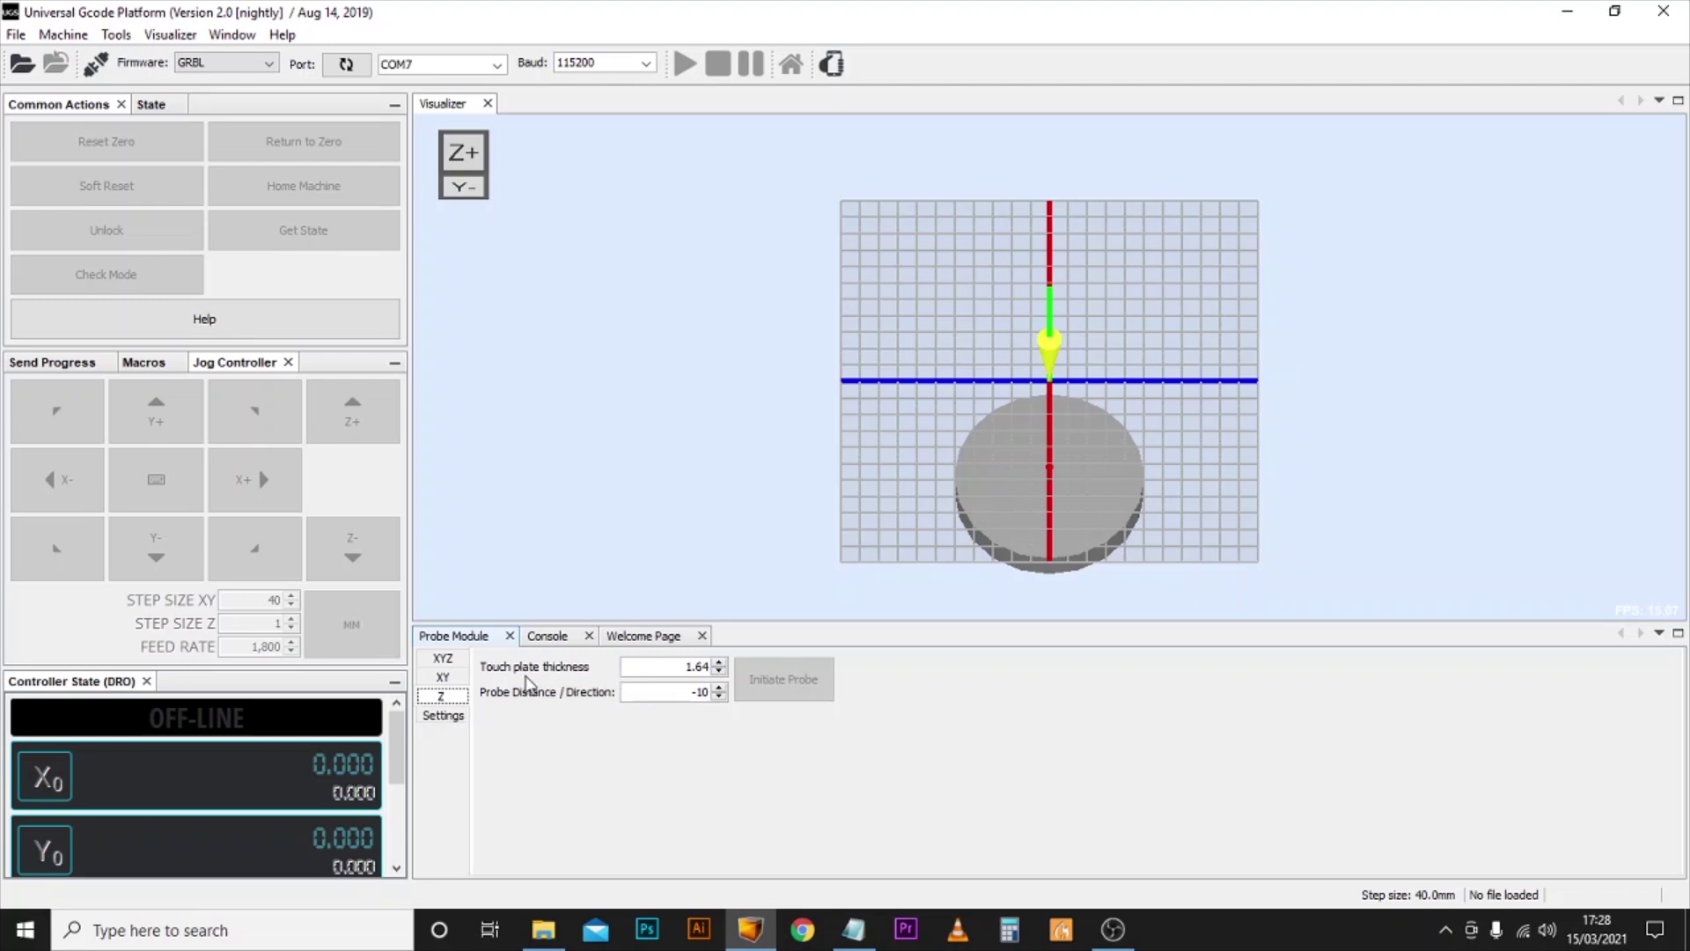
# Change the touch plate thickness from 1.64 to 20.86 and clear the -10 probe distance
pyautogui.click(669, 667)
pyautogui.moveTo(690, 666); pyautogui.dragTo(711, 667)
pyautogui.write('20.86')
pyautogui.click(693, 691)
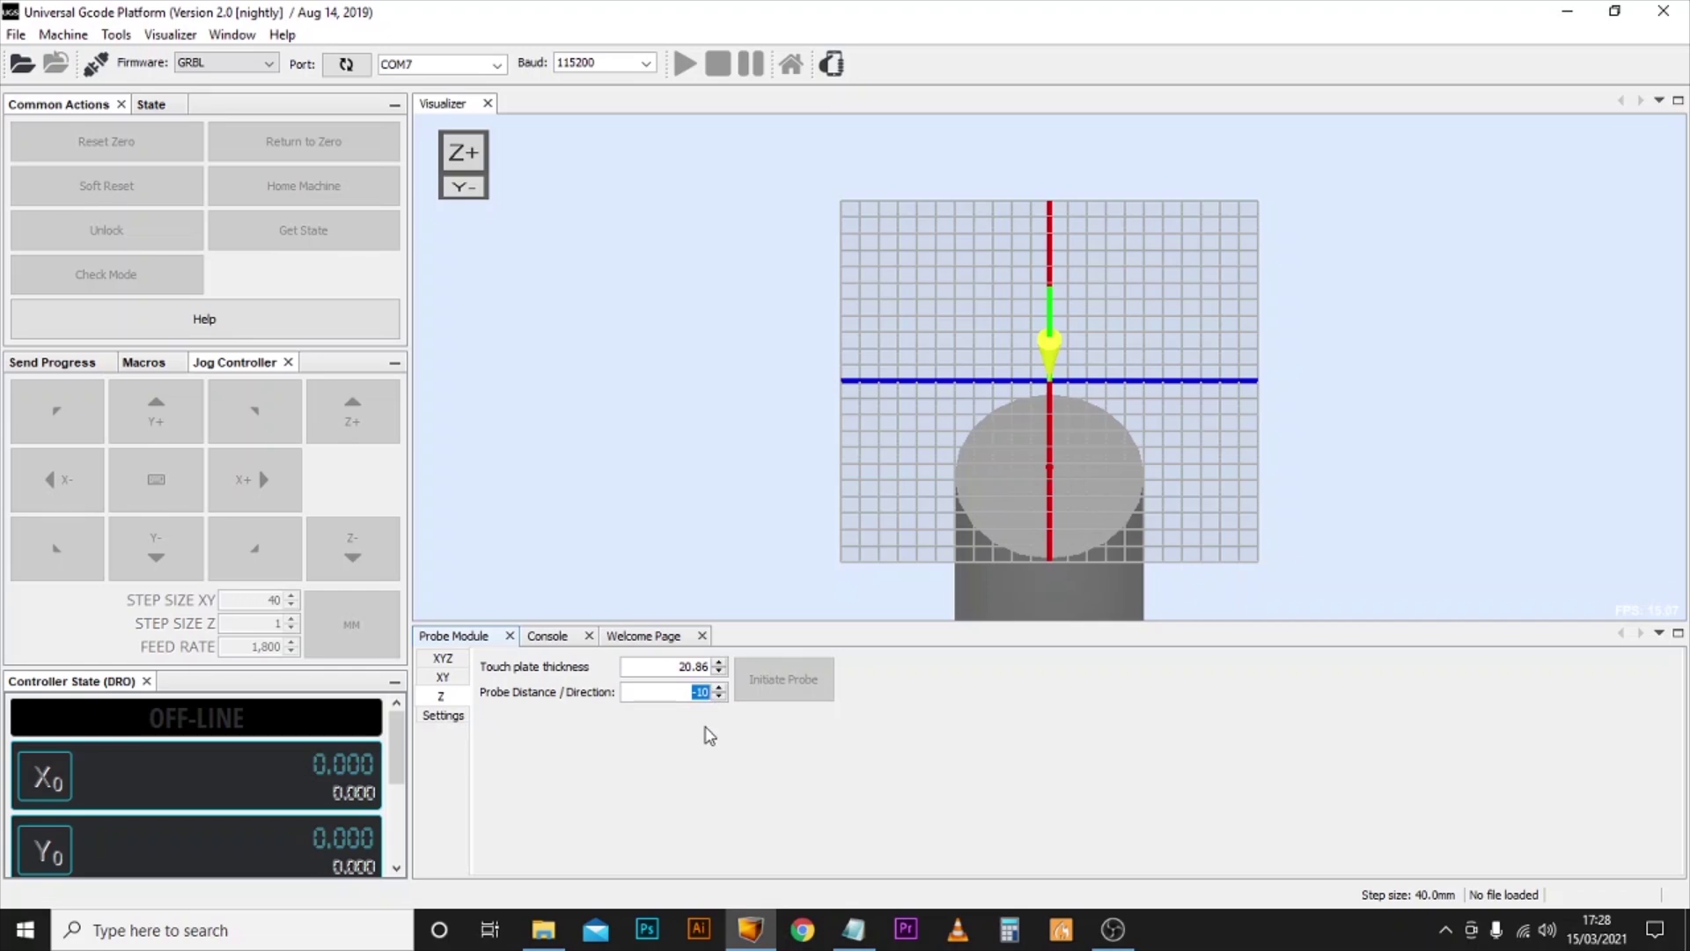
pyautogui.press('BackSpace')
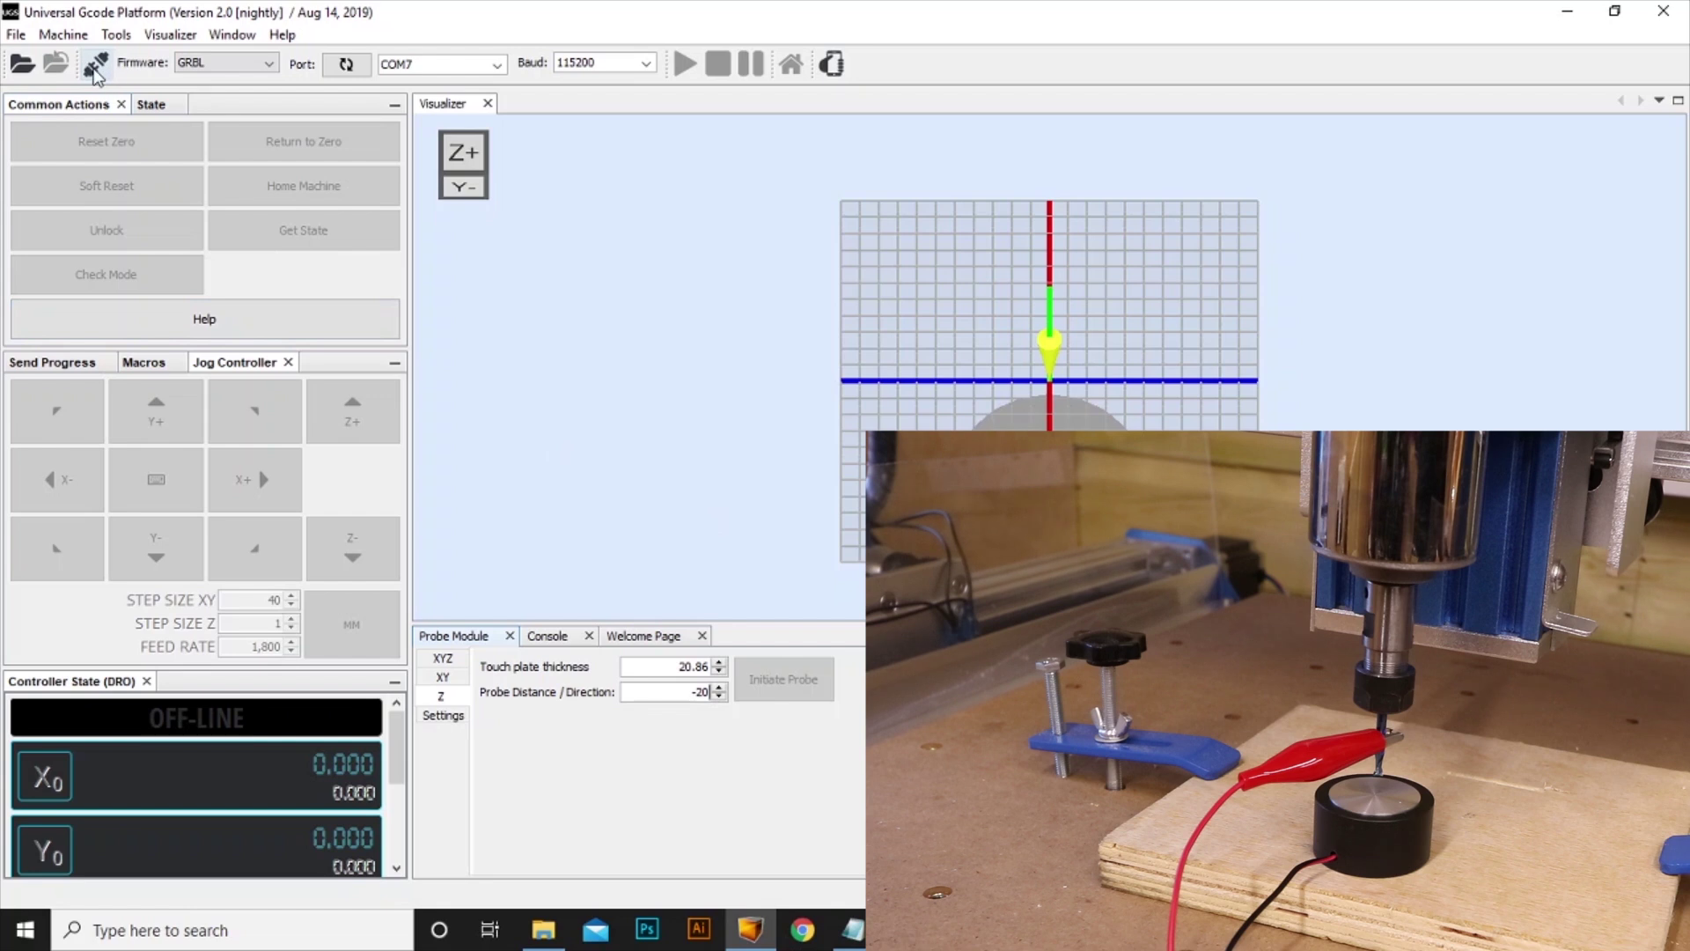
# Connect to the machine, unlock the alarm and reset the work position to zero
pyautogui.click(96, 74)
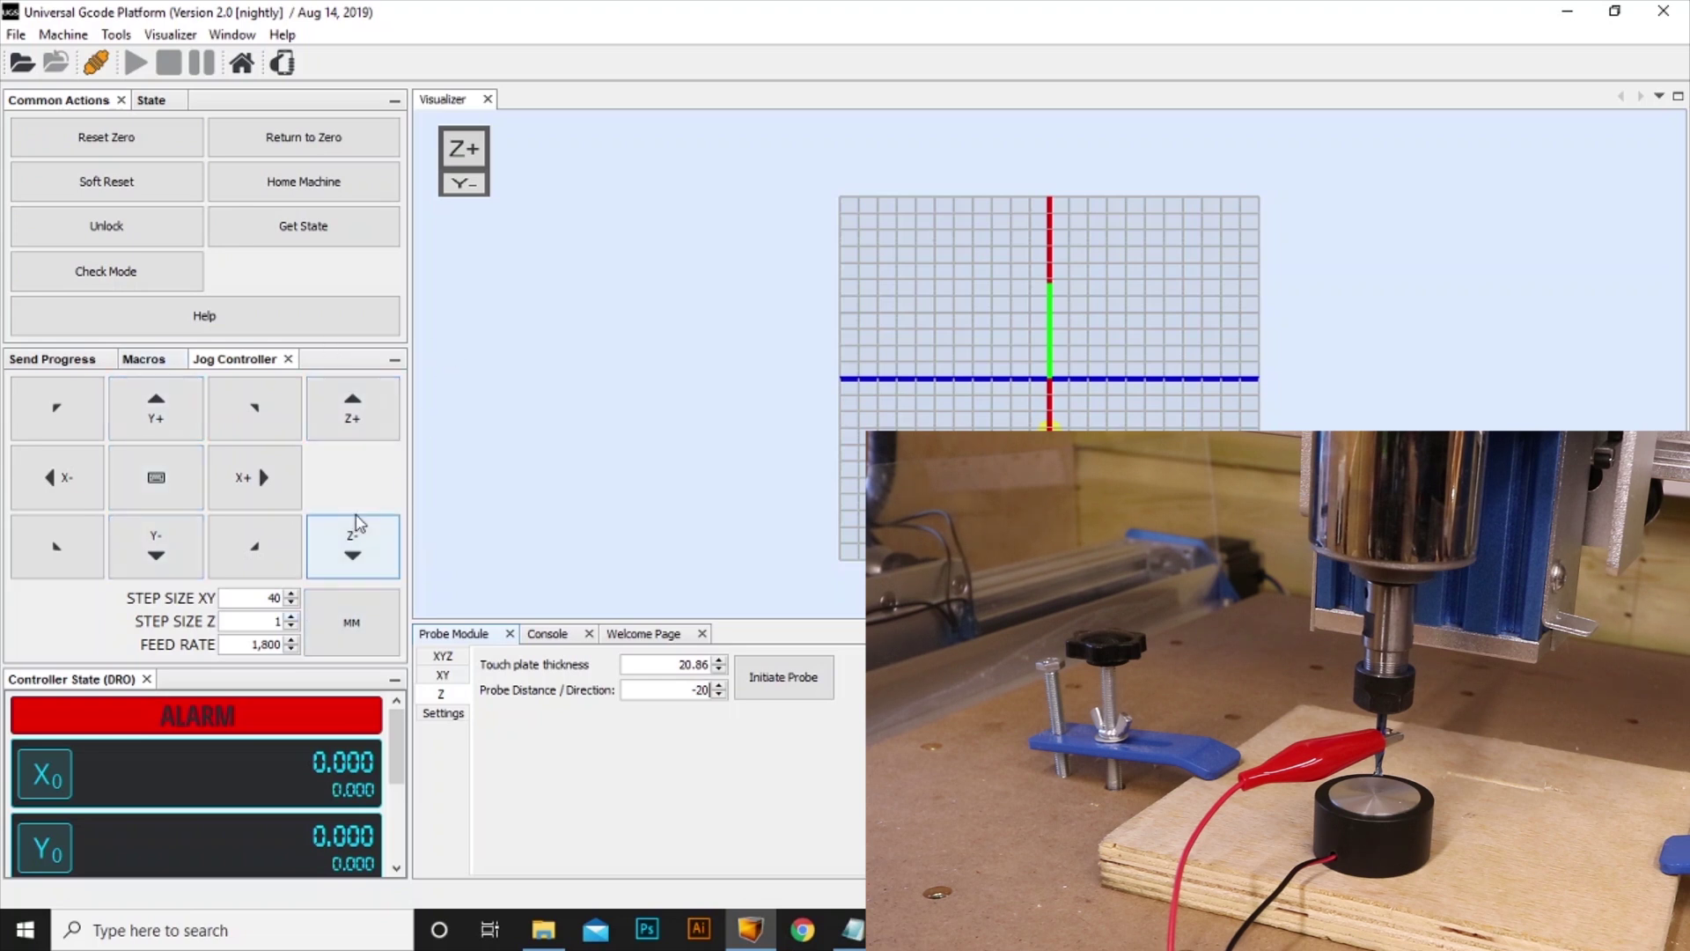
pyautogui.click(123, 231)
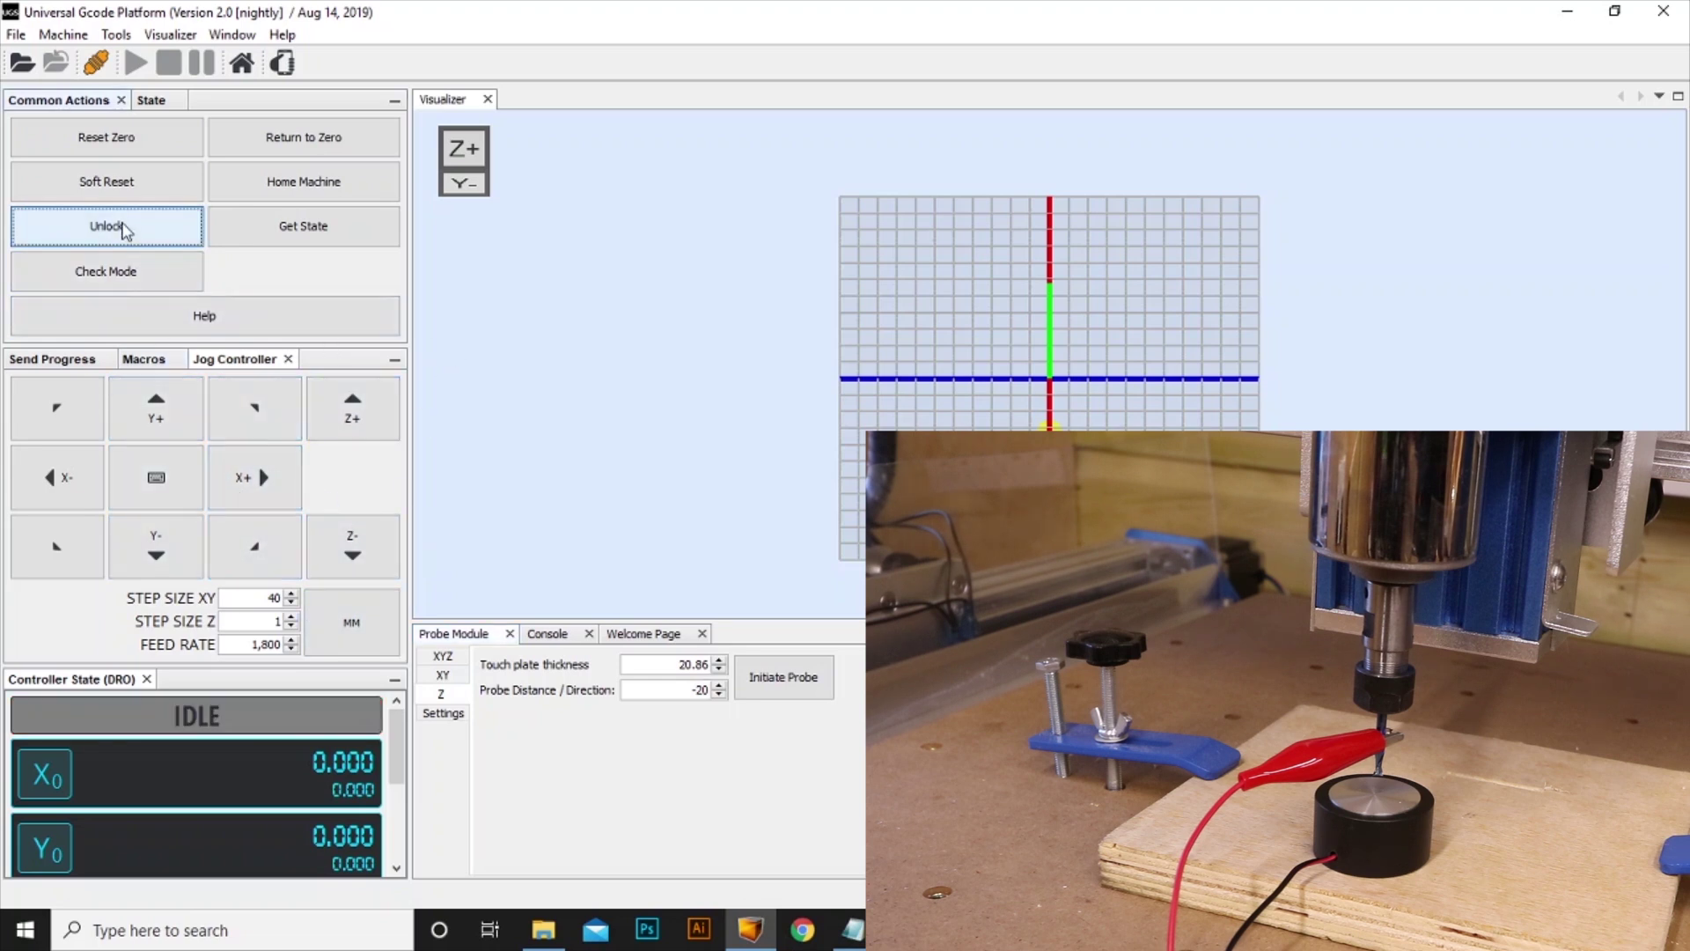
pyautogui.click(106, 144)
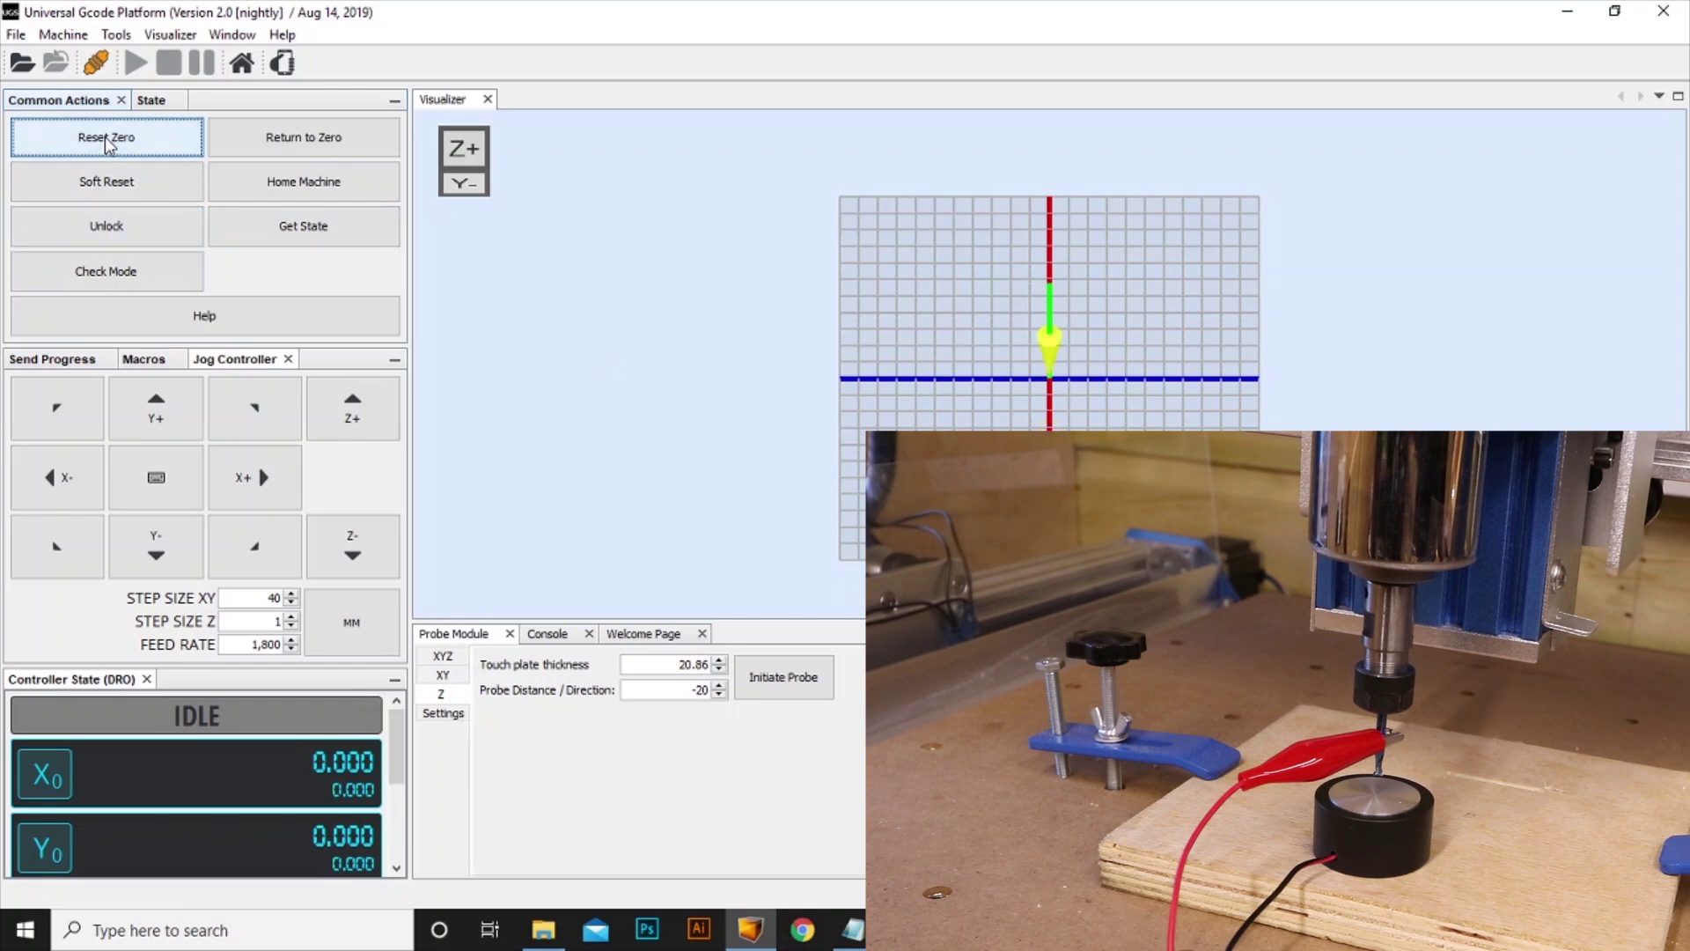
# Probe Z off the touch plate, then return the tool to work zero
pyautogui.click(796, 696)
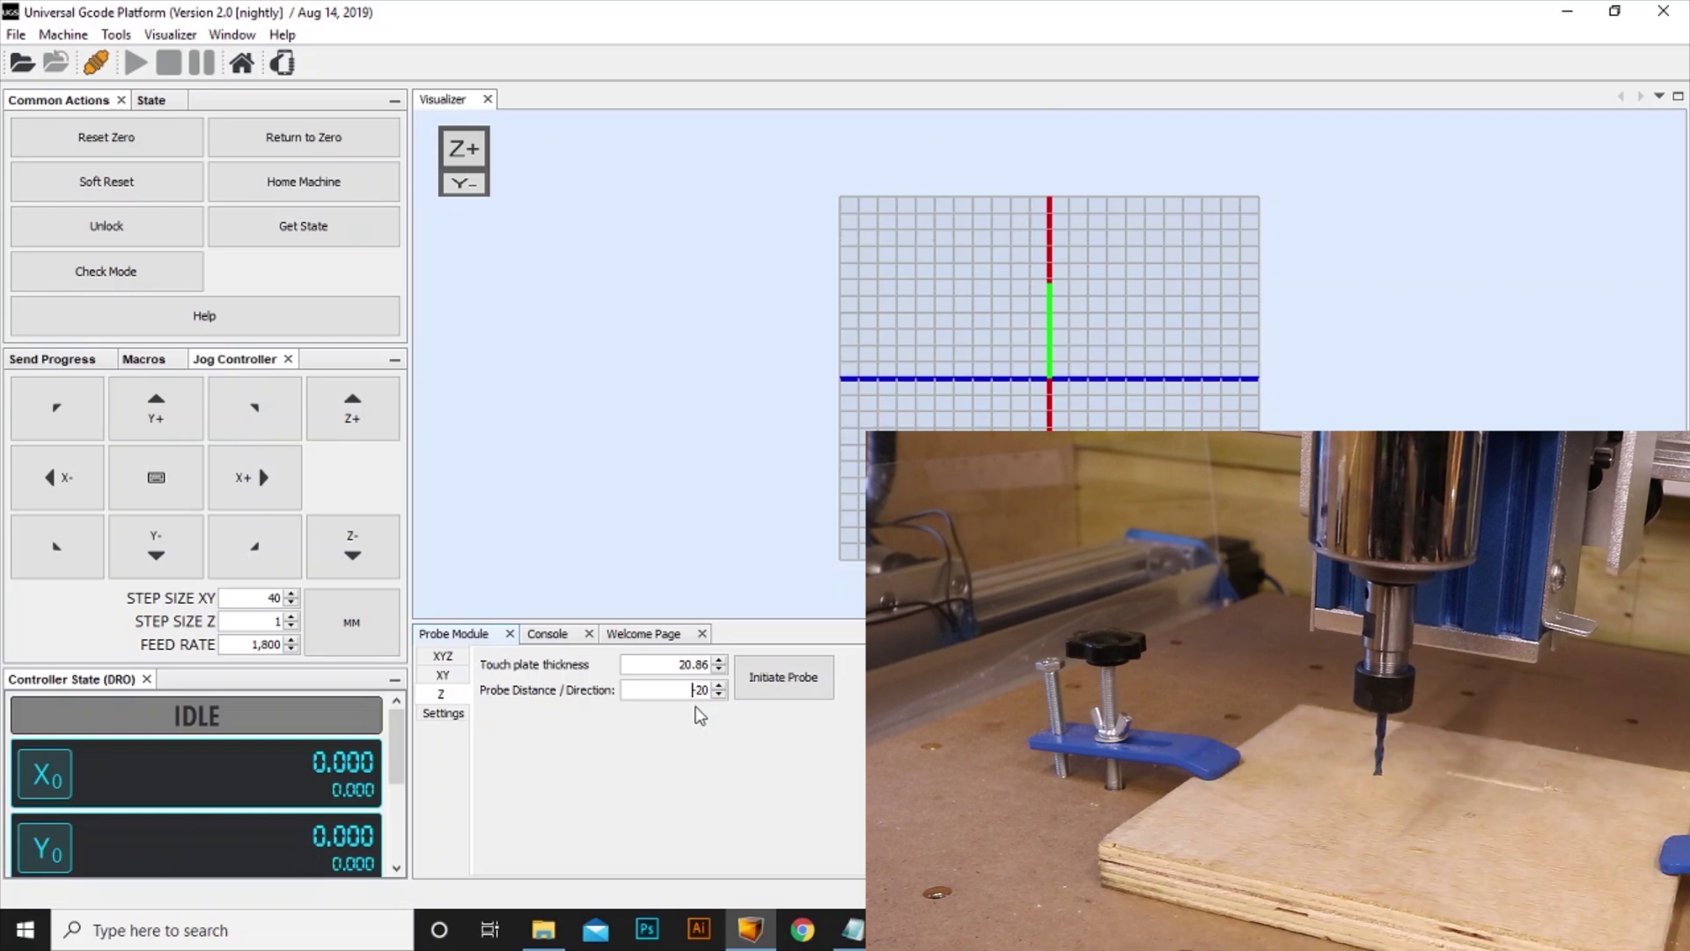
pyautogui.click(291, 144)
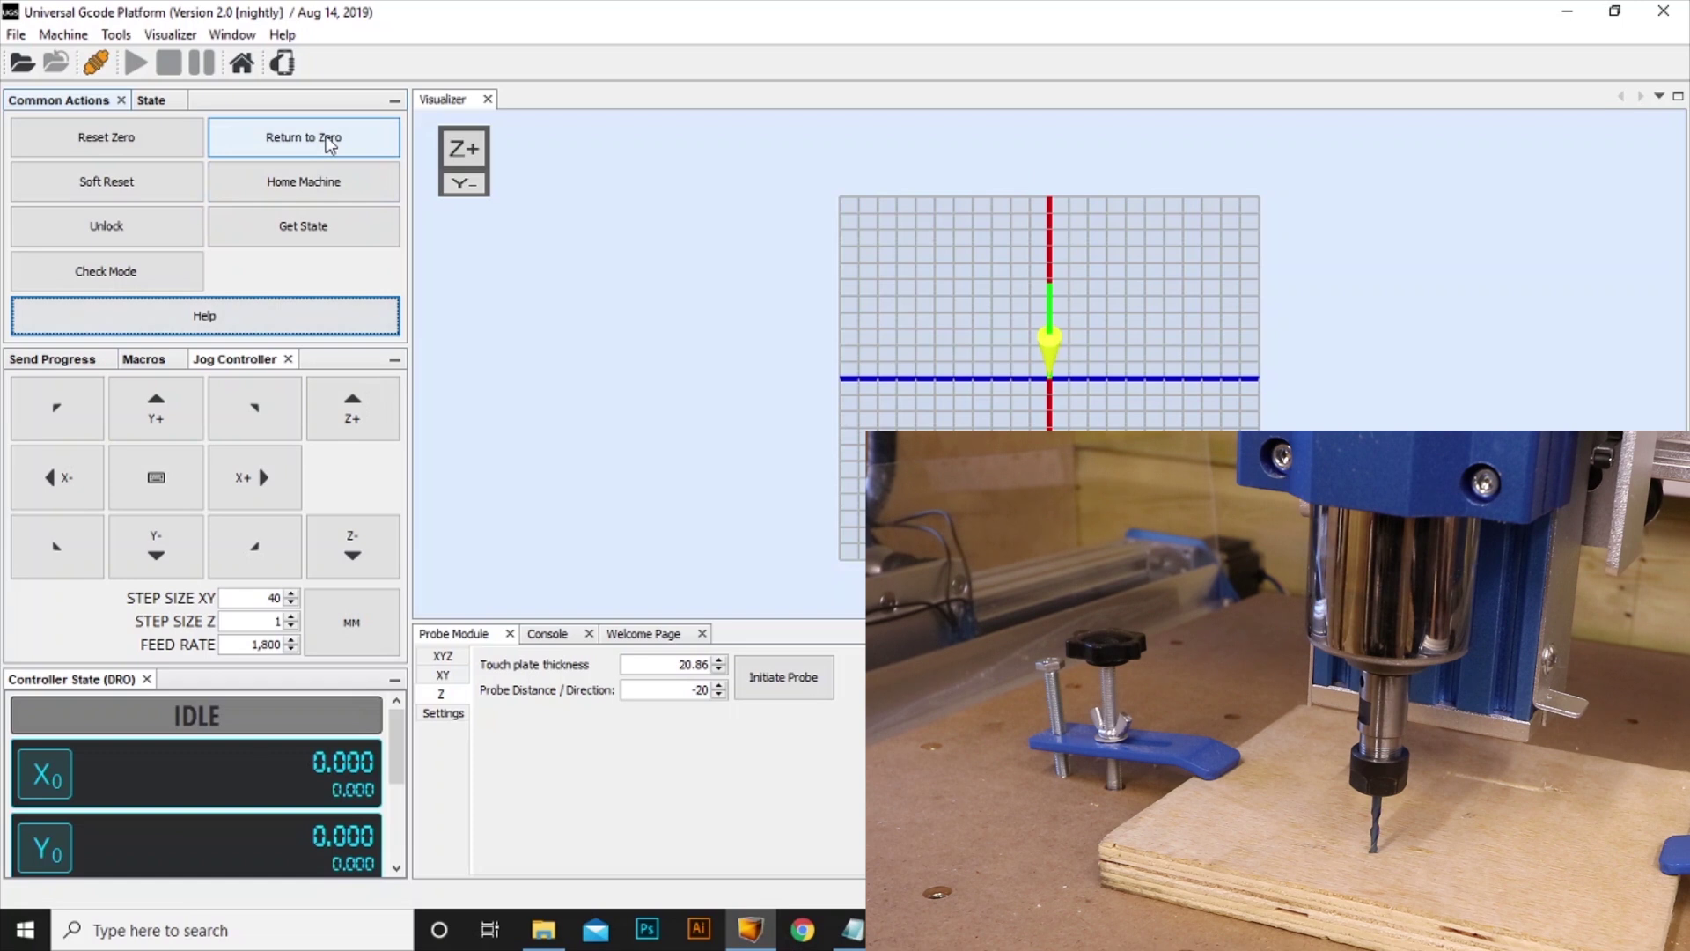
# Load 'Pocket 40mm wide 1mm deep.nc' from Desktop > Z probe files for Candle
pyautogui.click(15, 34)
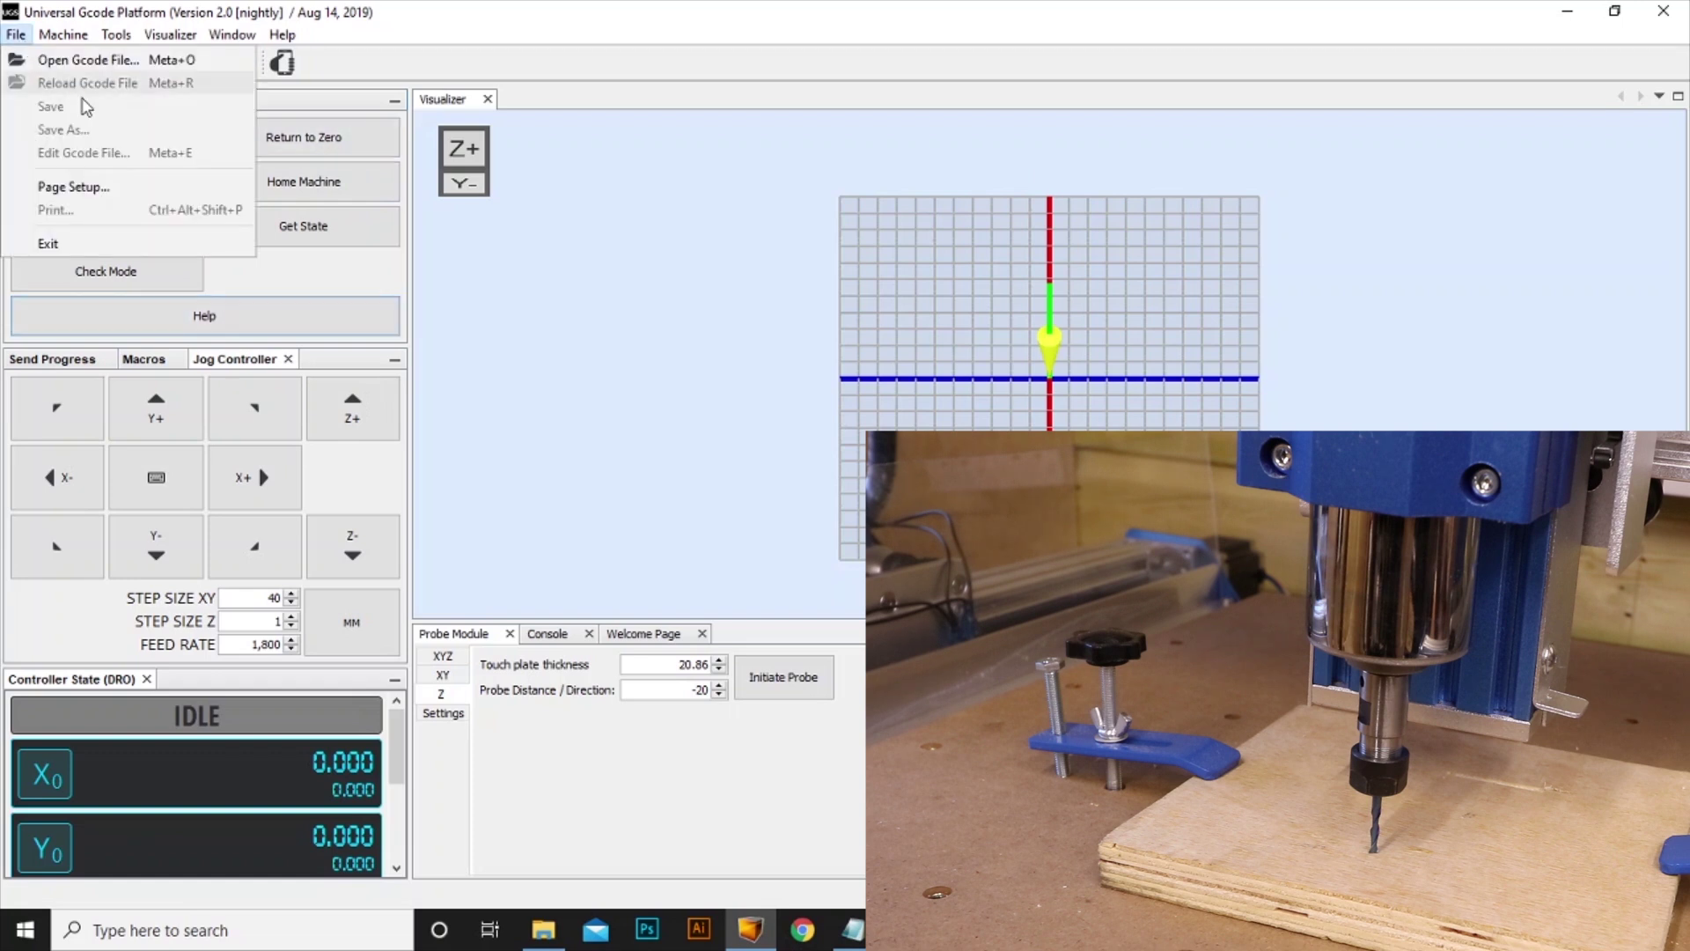
pyautogui.click(88, 59)
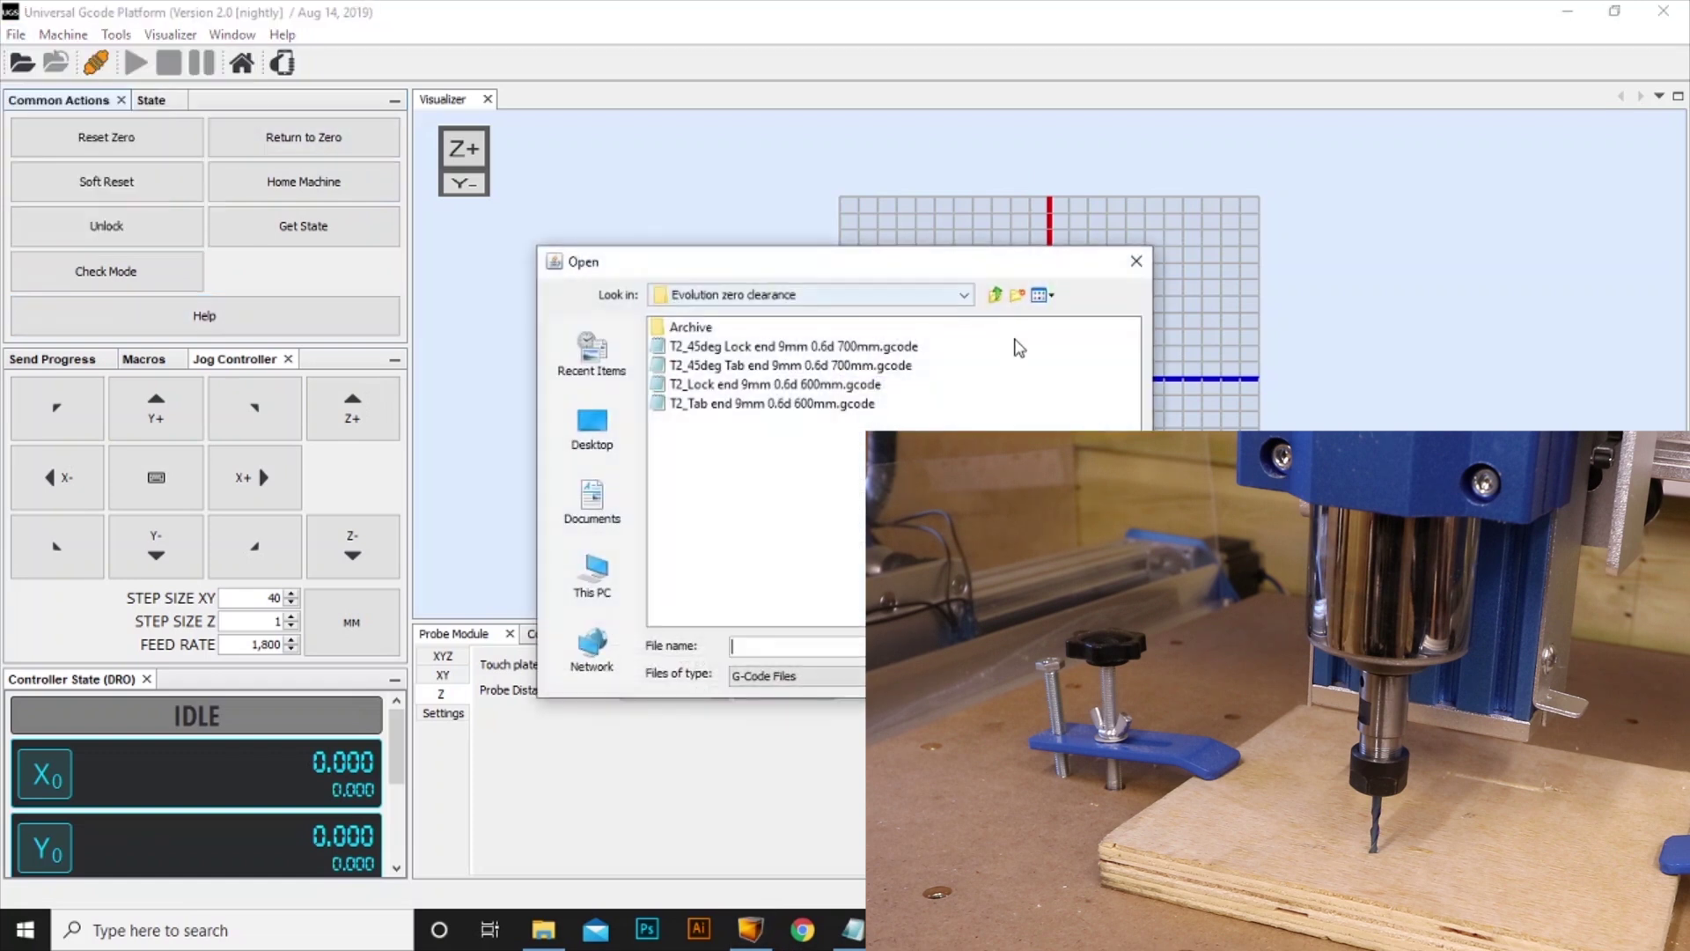
pyautogui.click(964, 298)
pyautogui.scroll(3, 722, 379)
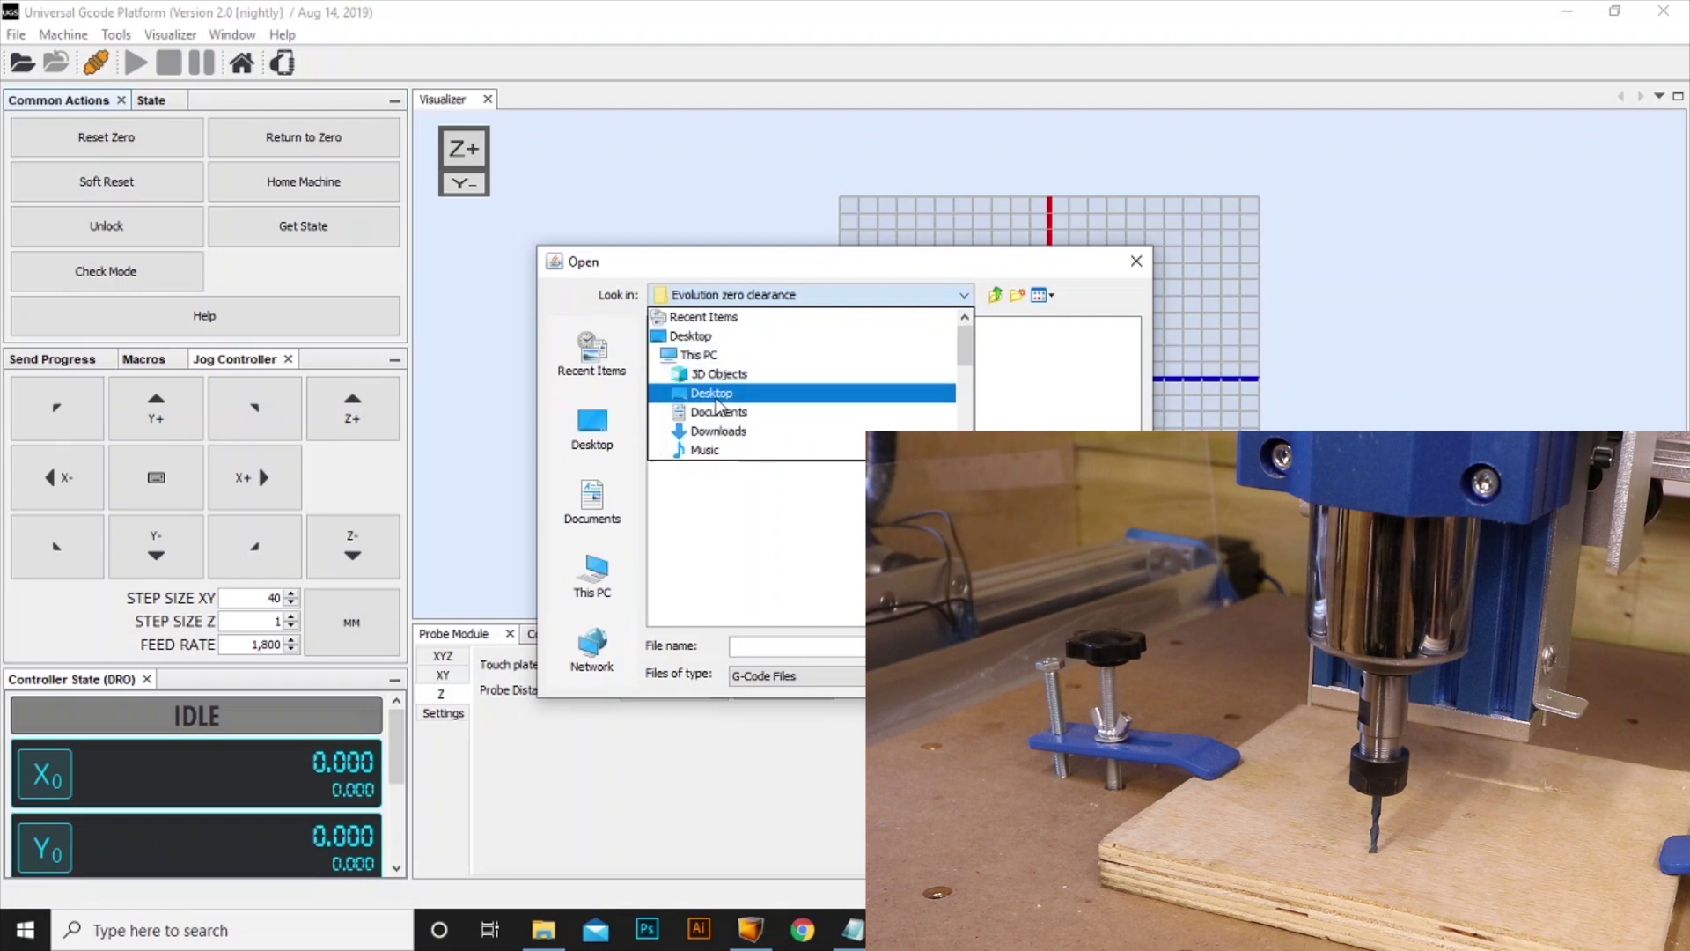
pyautogui.click(714, 396)
pyautogui.doubleClick(714, 365)
pyautogui.click(717, 329)
pyautogui.press('Return')
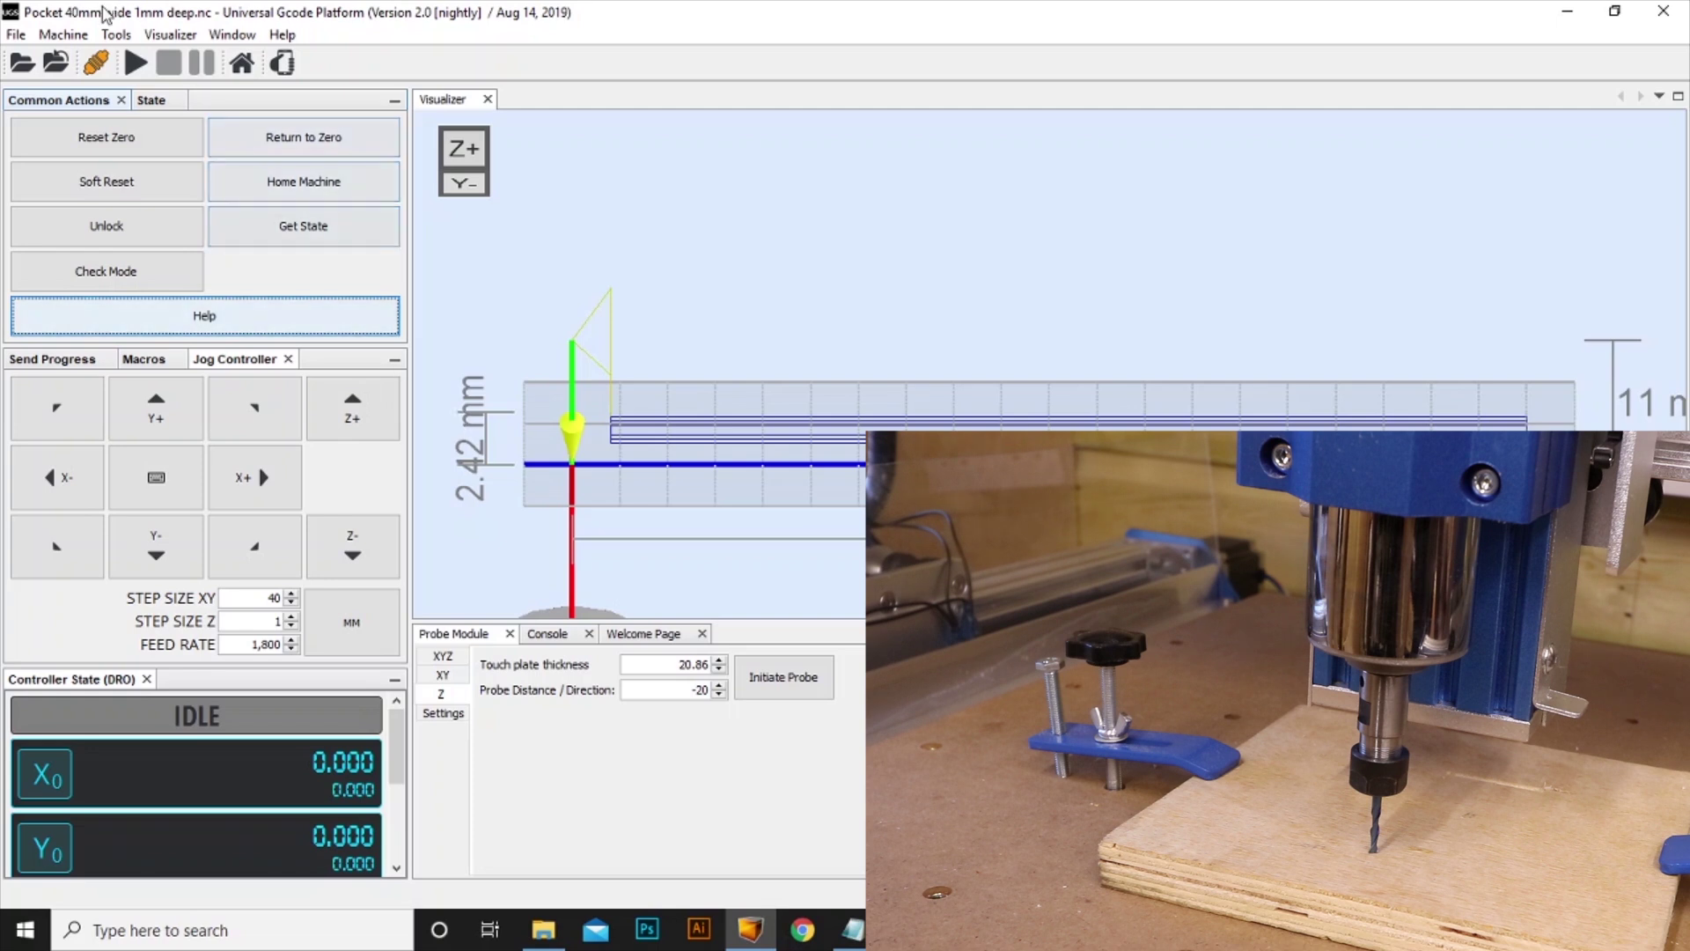
# Send the loaded pocket program to the machine to cut it
pyautogui.click(135, 63)
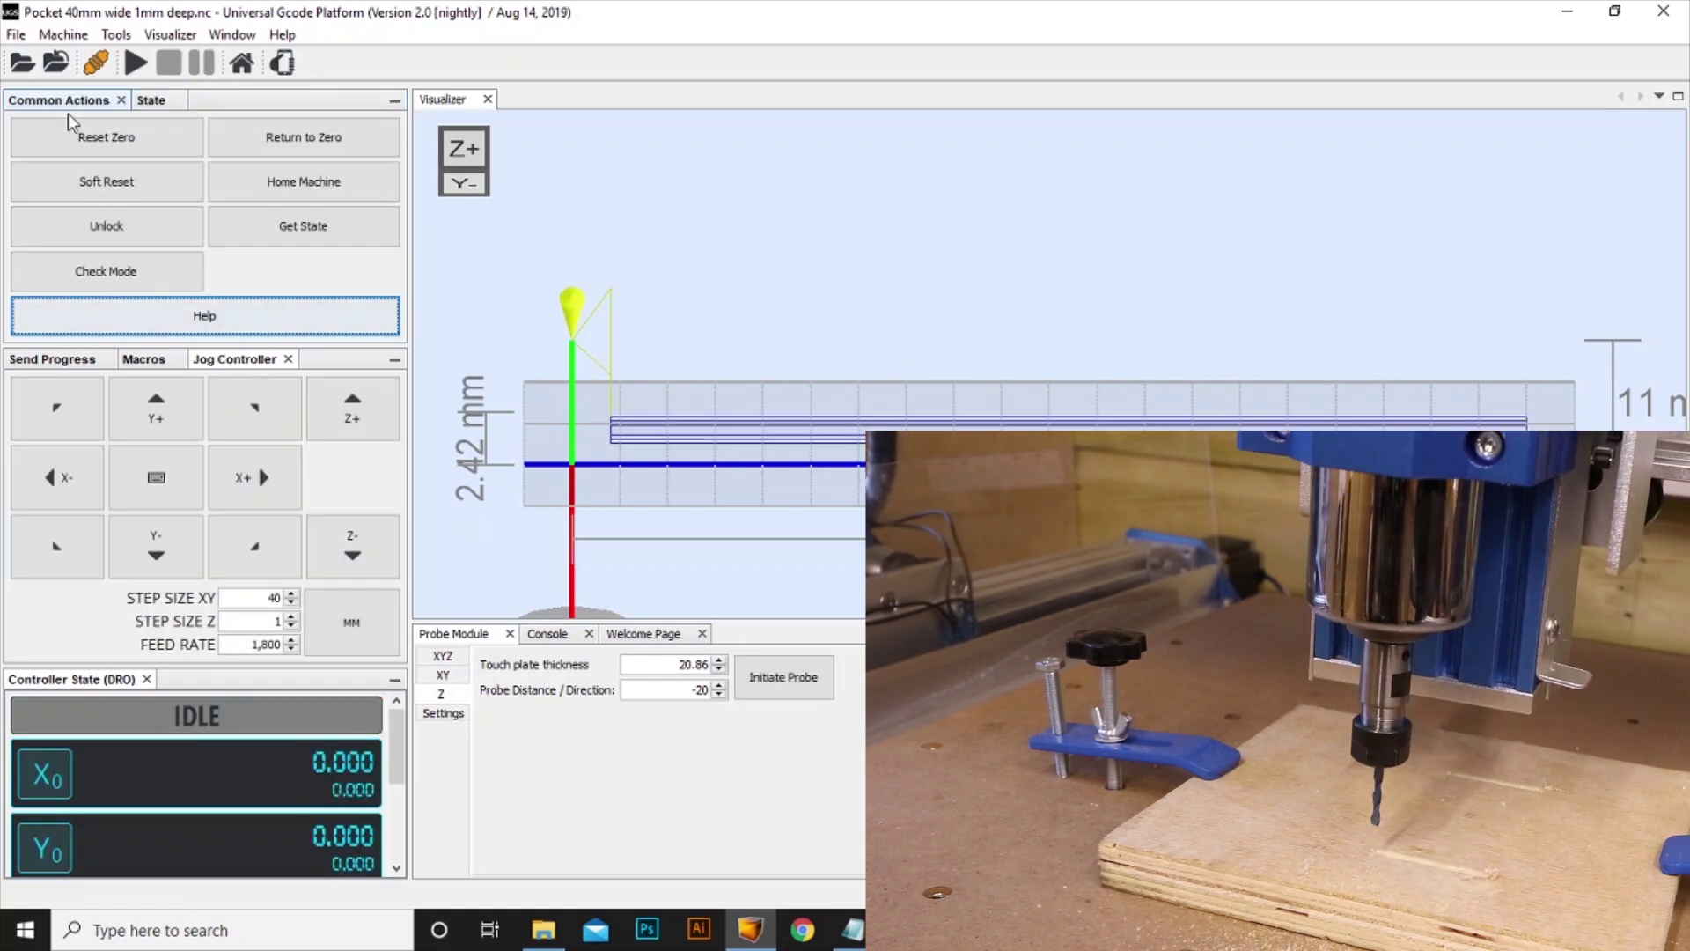
# Jog the machine 40 mm in +Y with the XY step size of 40
pyautogui.click(157, 414)
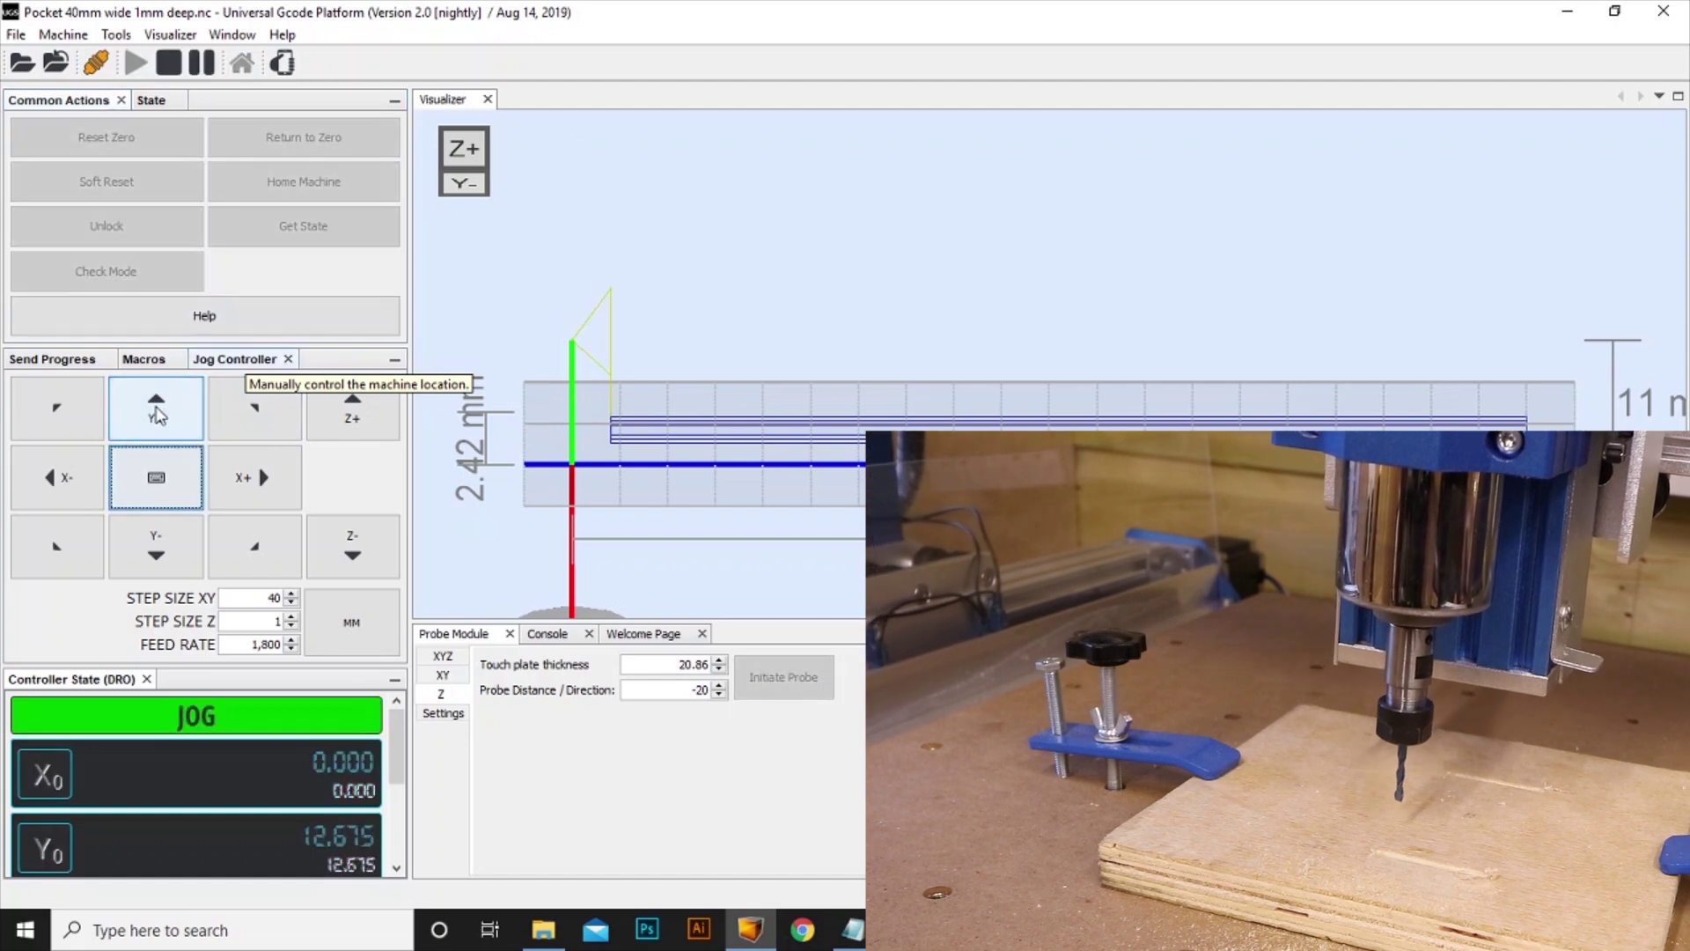